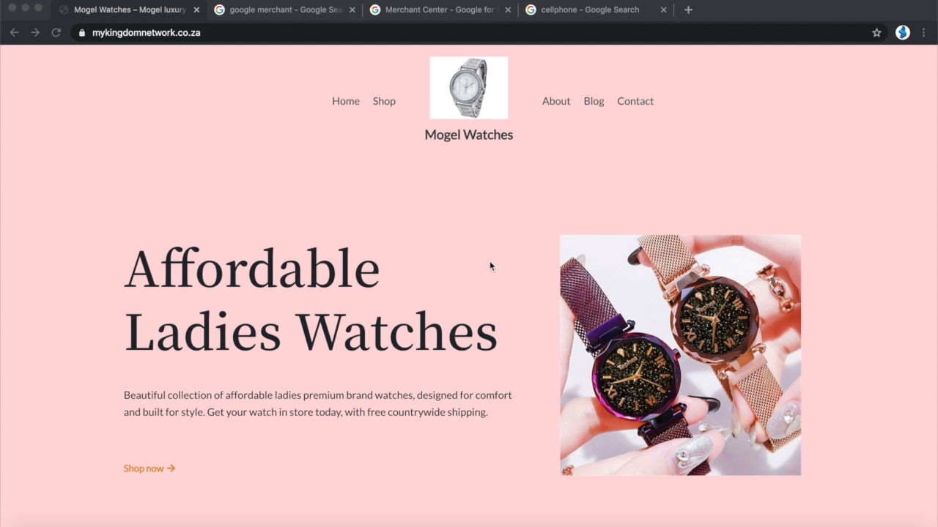
- Look over the Mogel Watches store's home page down to the Women's Month Specials products
scroll(490, 262, down, 10)
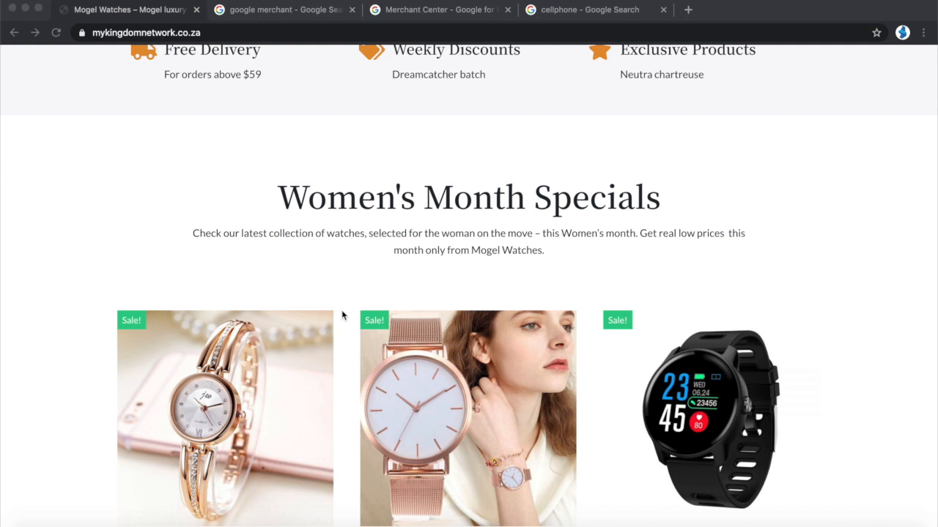
scroll(342, 313, up, 10)
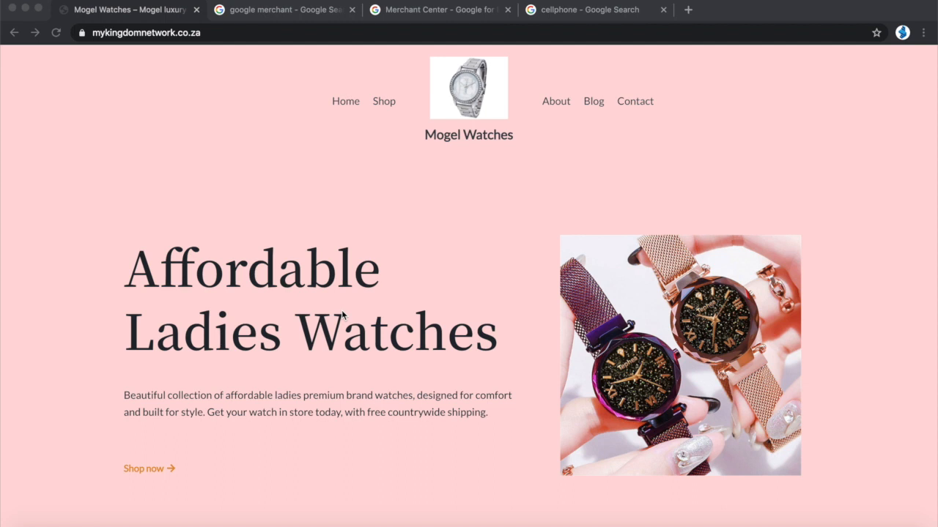
- Examine the Google results for cellphone, comparing the sponsored product listings with the local stores and regular website results
click(590, 12)
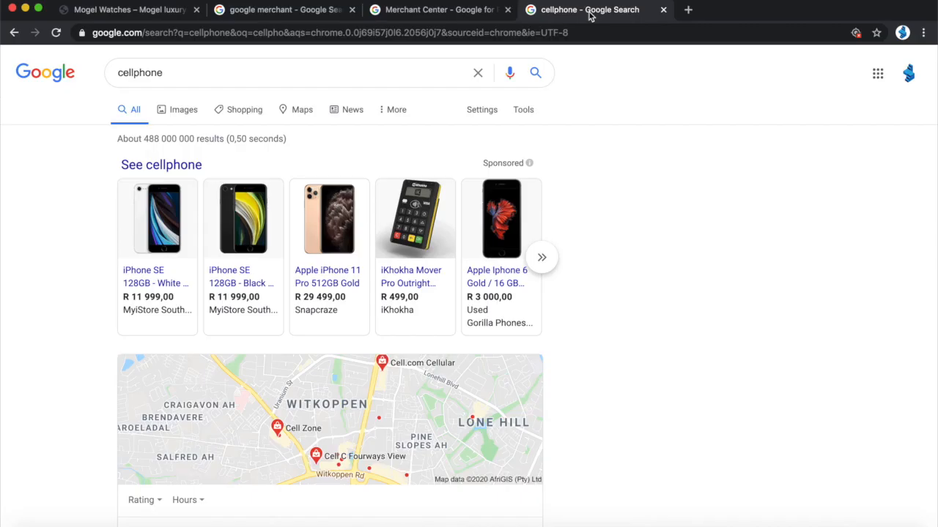
scroll(651, 132, down, 1)
scroll(652, 132, up, 1)
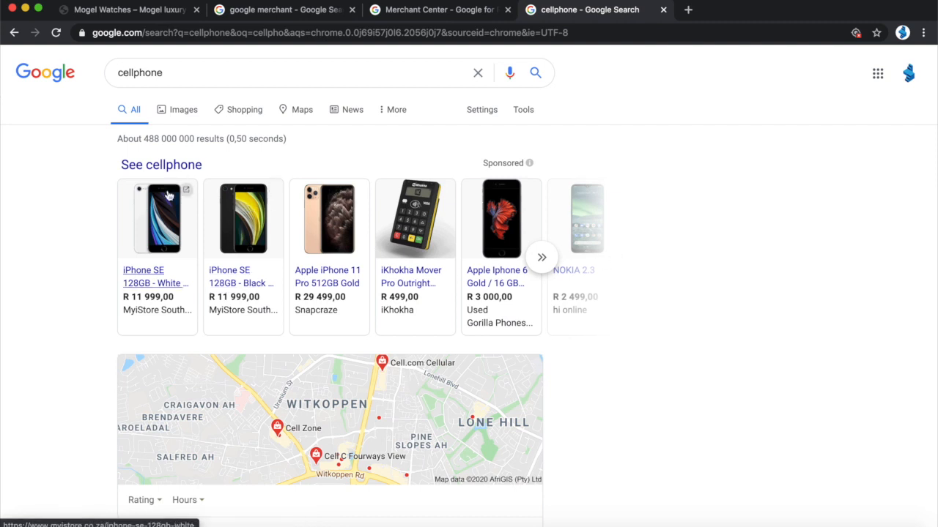
mouse_move(151, 304)
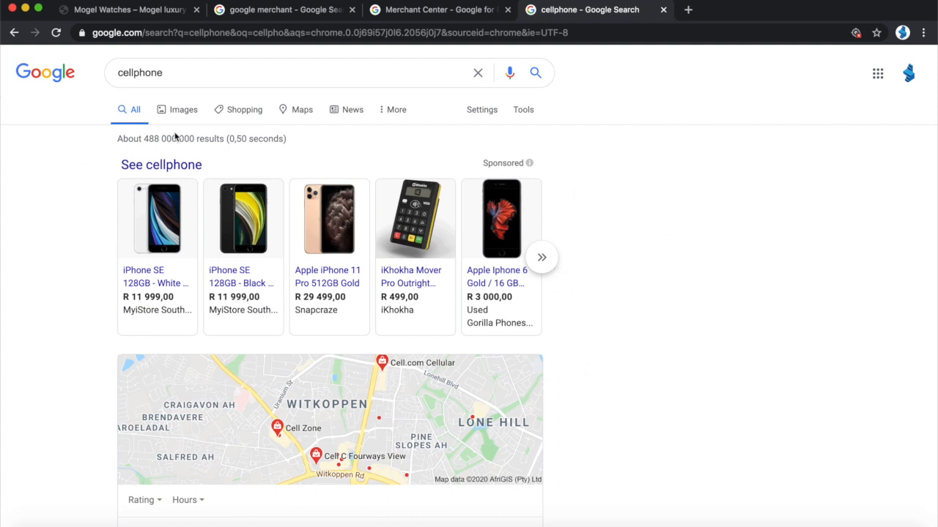
scroll(693, 316, down, 3)
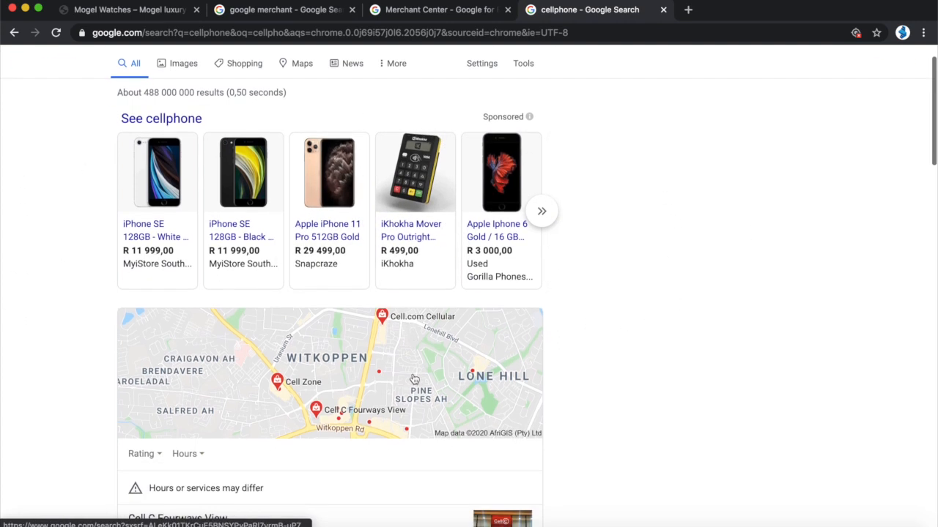
scroll(441, 356, down, 12)
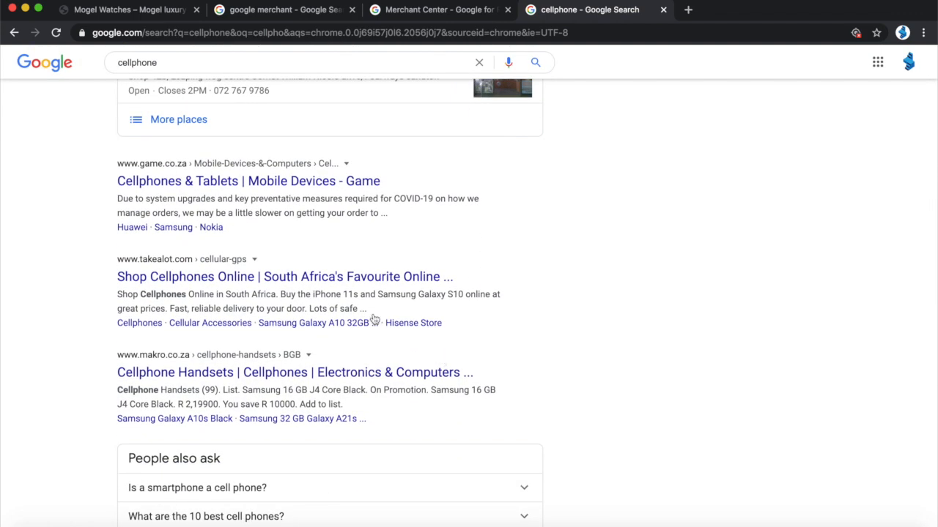
scroll(235, 228, up, 12)
scroll(235, 228, down, 12)
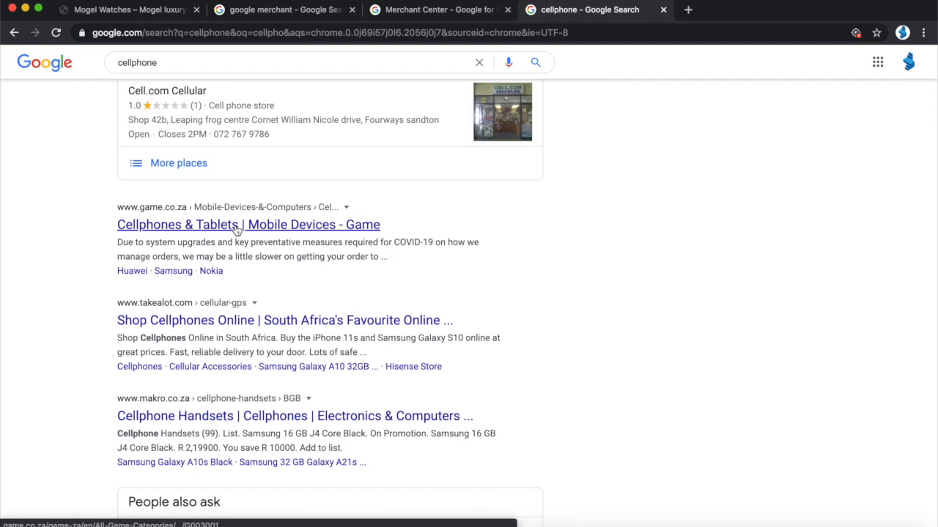
scroll(186, 473, up, 2)
scroll(179, 458, up, 2)
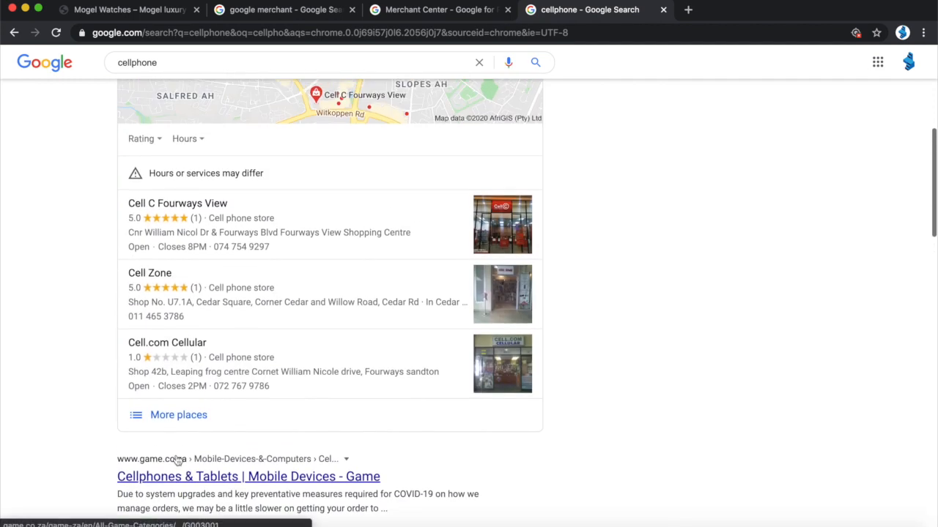
scroll(264, 306, up, 5)
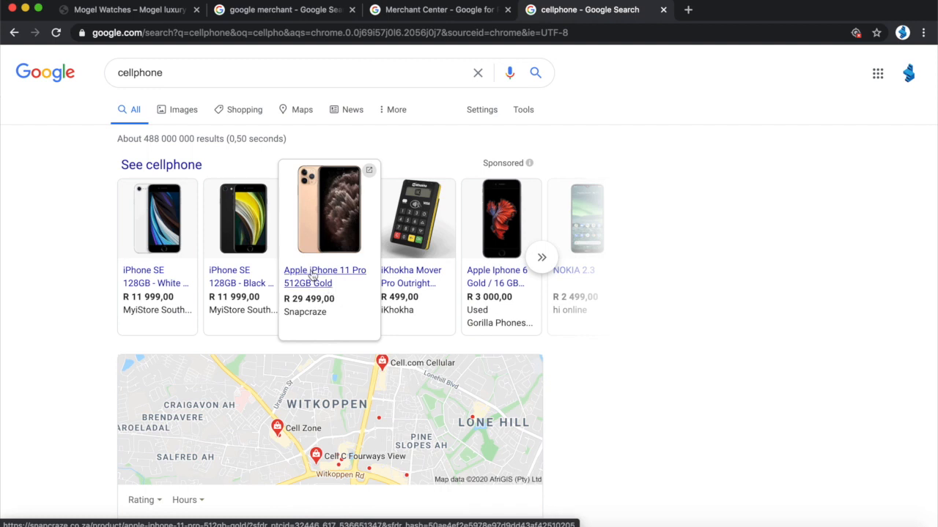
- Review the iStore product page behind the sponsored black iPhone SE 128GB listing in a separate tab, closing it when done
right_click(239, 278)
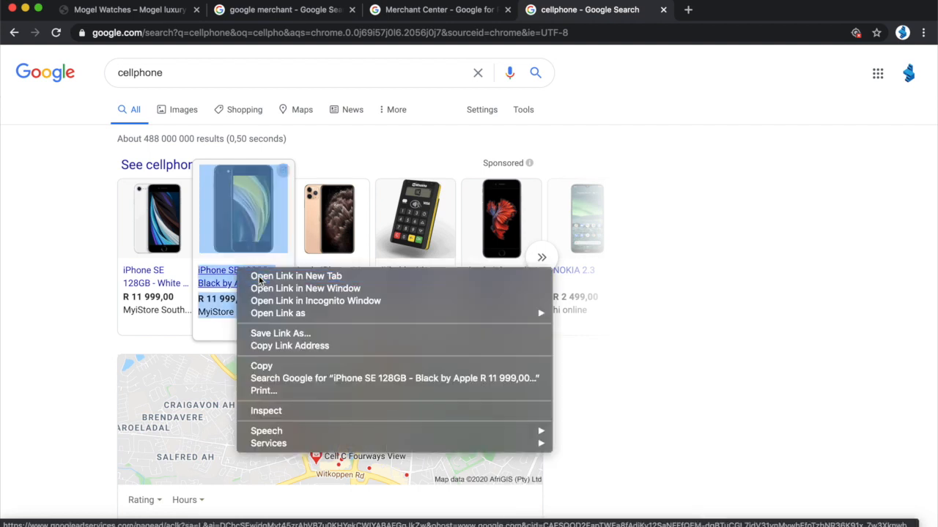
click(278, 274)
click(735, 13)
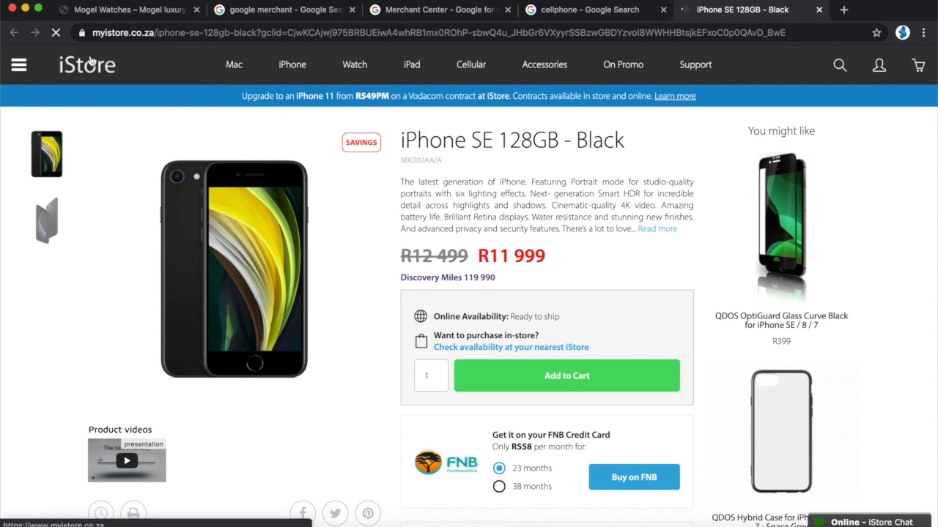
scroll(527, 249, down, 1)
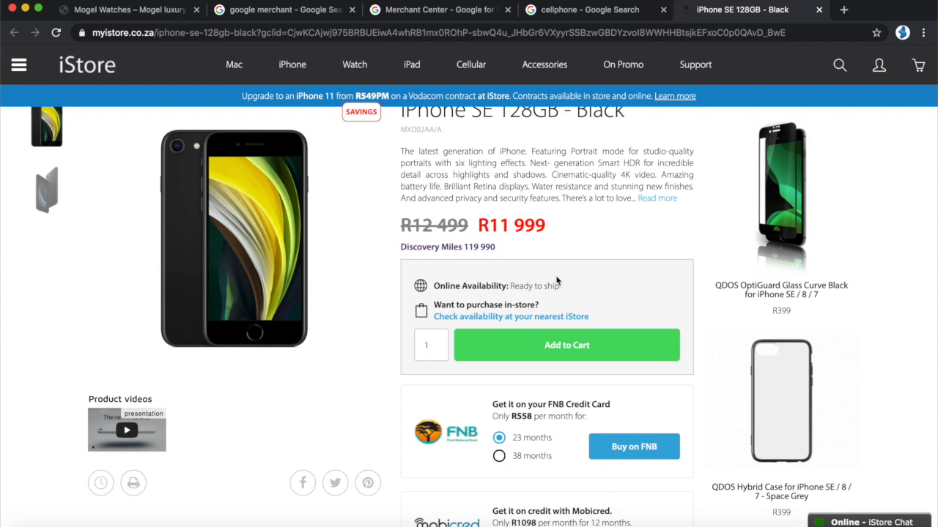
scroll(557, 280, down, 3)
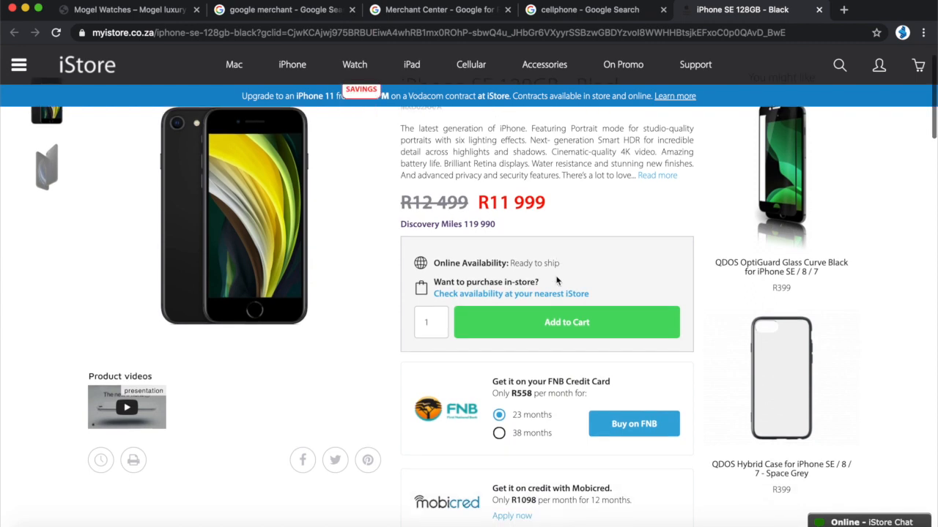
scroll(557, 279, up, 4)
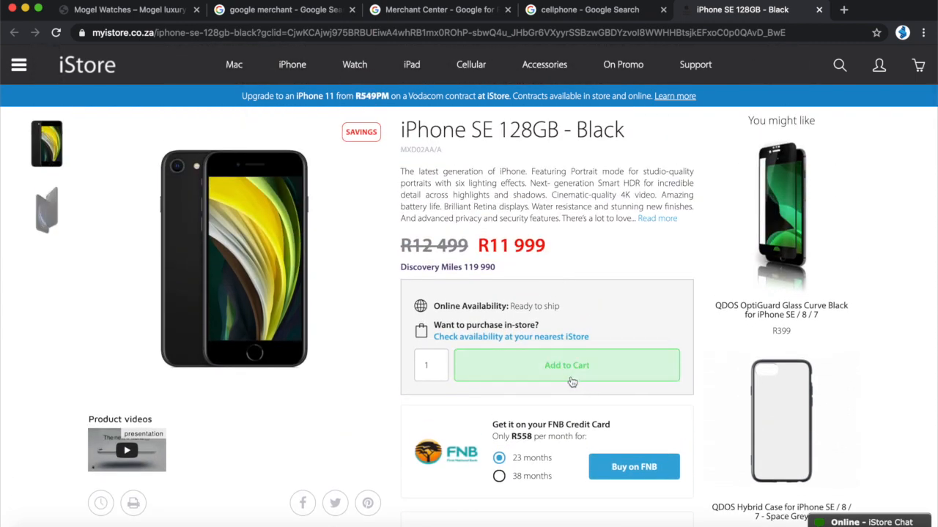
scroll(616, 409, down, 2)
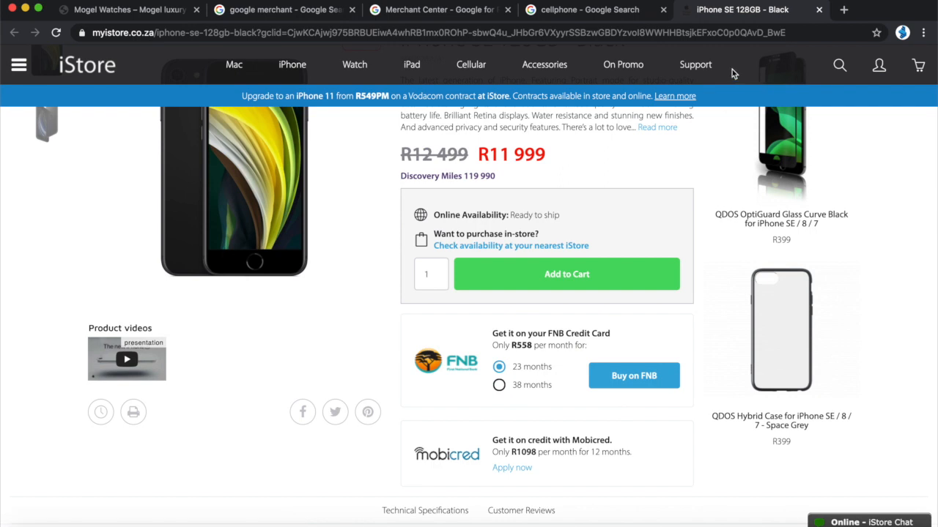
click(820, 13)
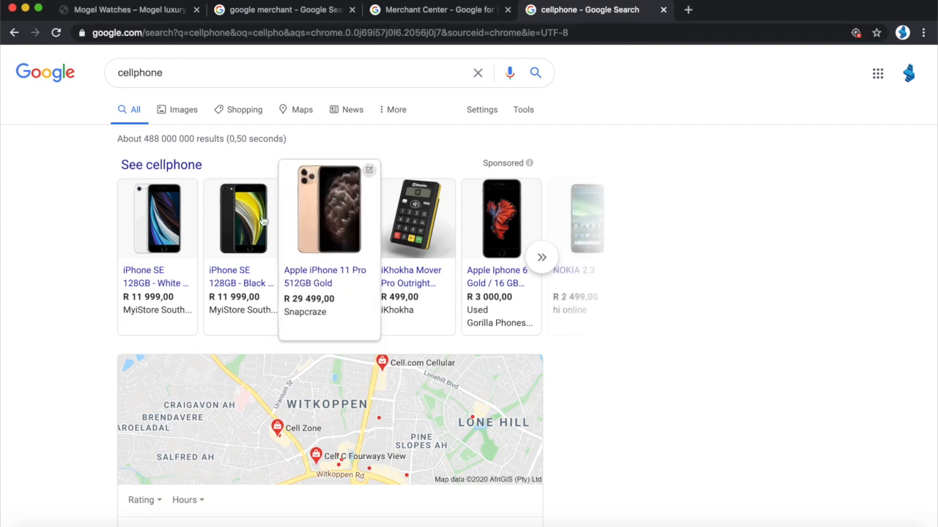
- Look over the opening part of the Google Merchant Center page and the google merchant search result leading to it
click(433, 11)
scroll(303, 299, down, 2)
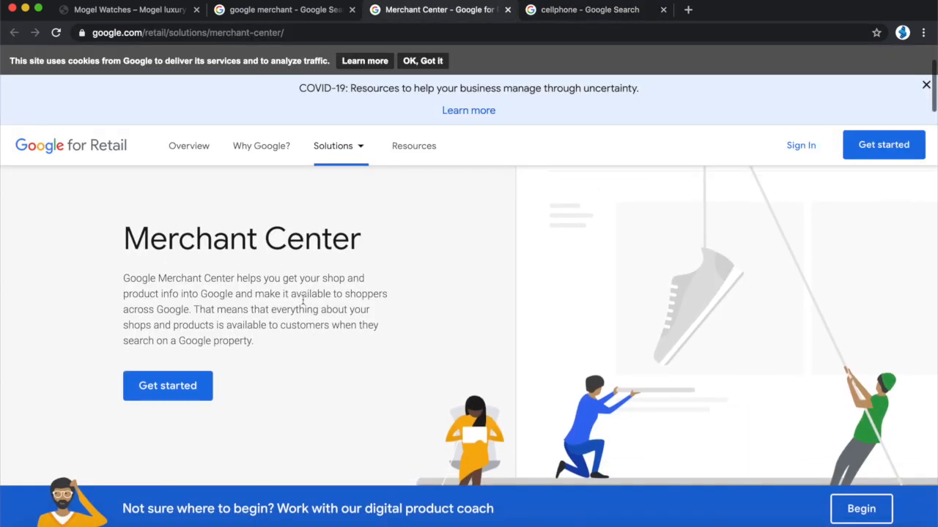
scroll(302, 299, down, 5)
scroll(302, 299, up, 7)
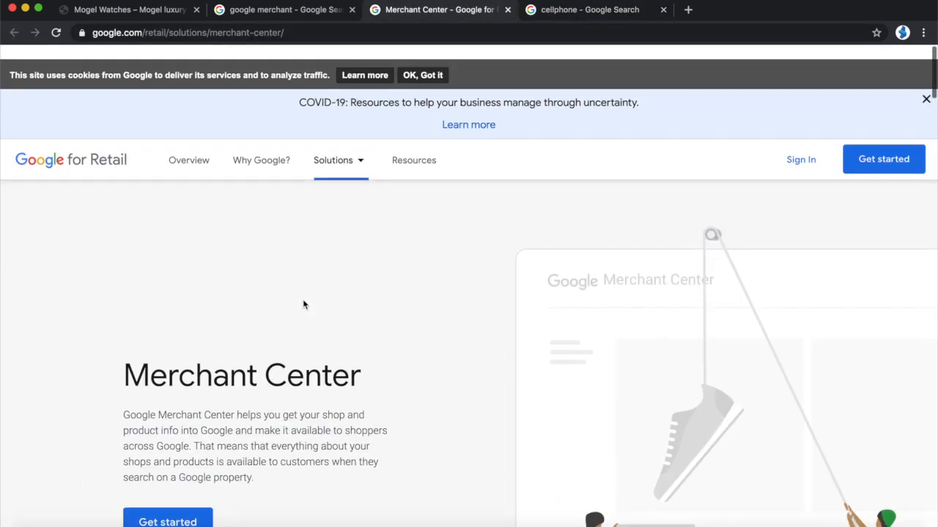
scroll(303, 305, down, 2)
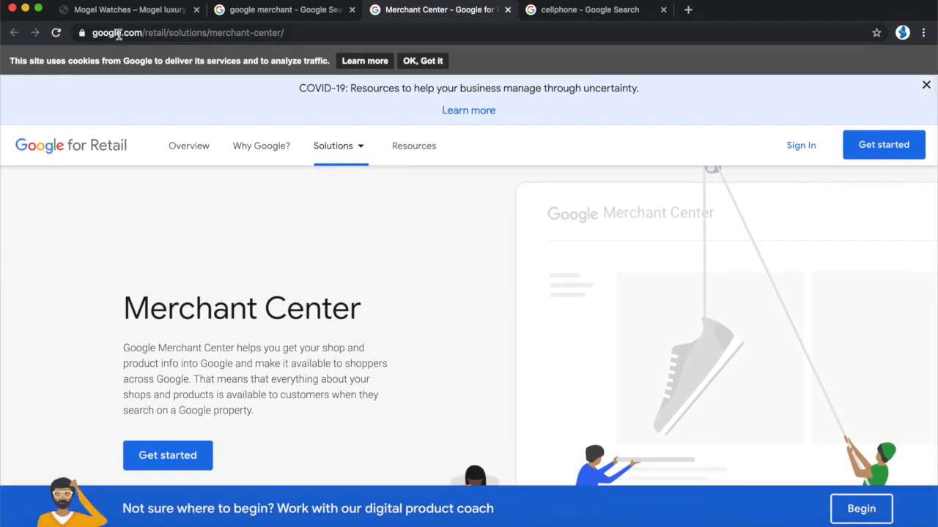
click(301, 17)
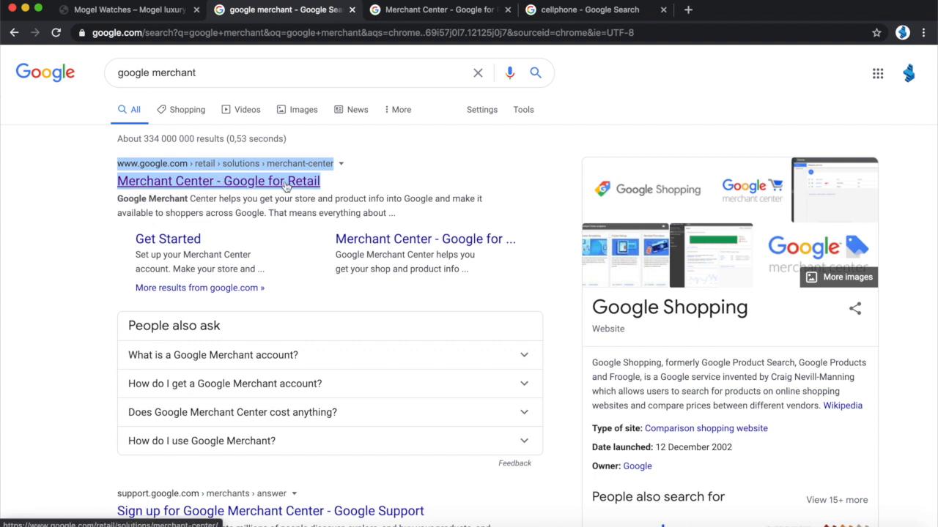
- Read the Merchant Center page's introduction and its sections on uploading accurate product information and reaching customers across Google
click(417, 13)
scroll(344, 265, down, 1)
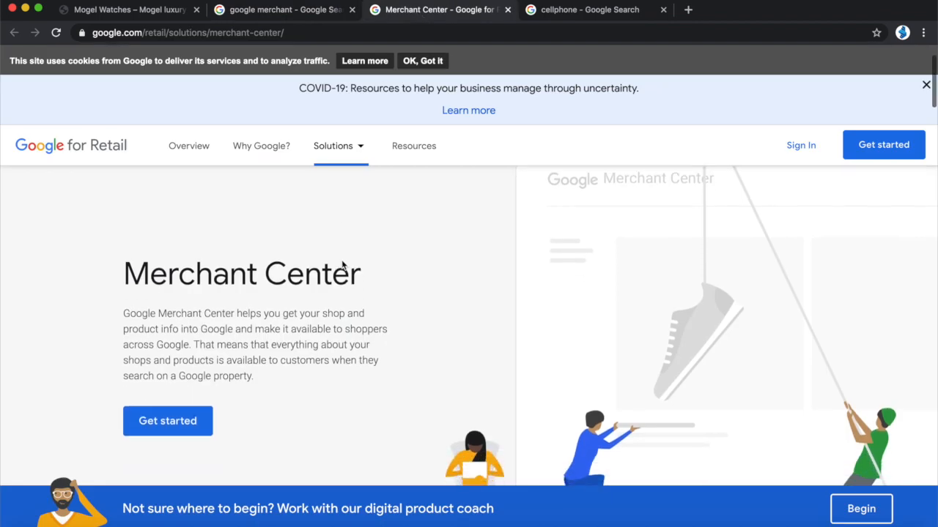
scroll(344, 265, down, 1)
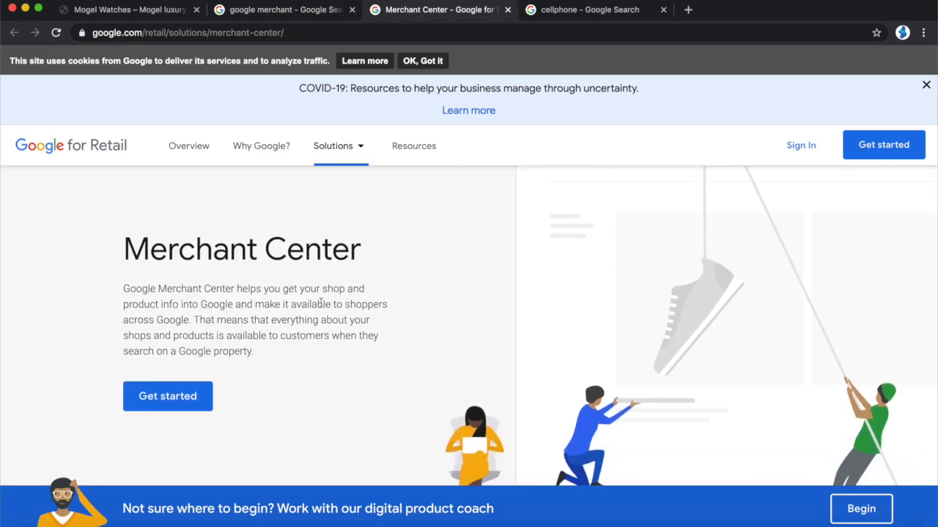
scroll(320, 303, down, 2)
scroll(320, 303, up, 1)
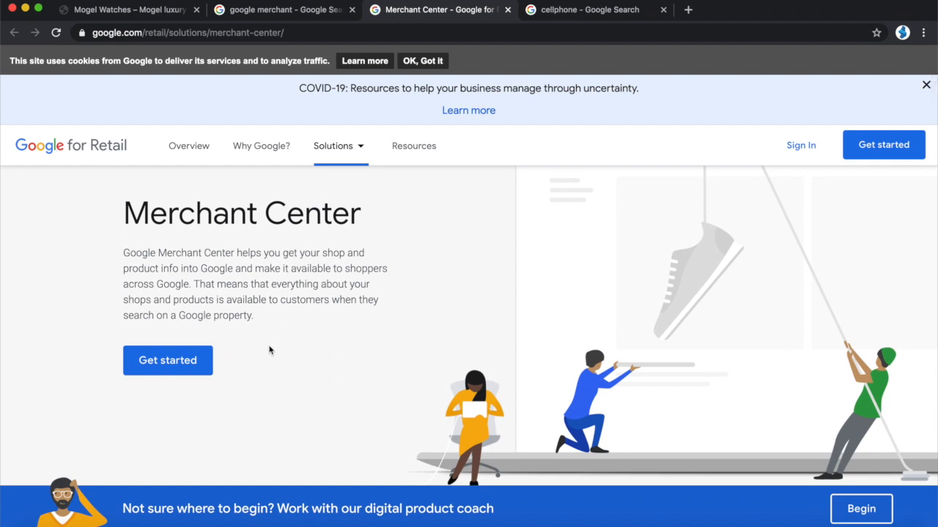
scroll(274, 389, down, 6)
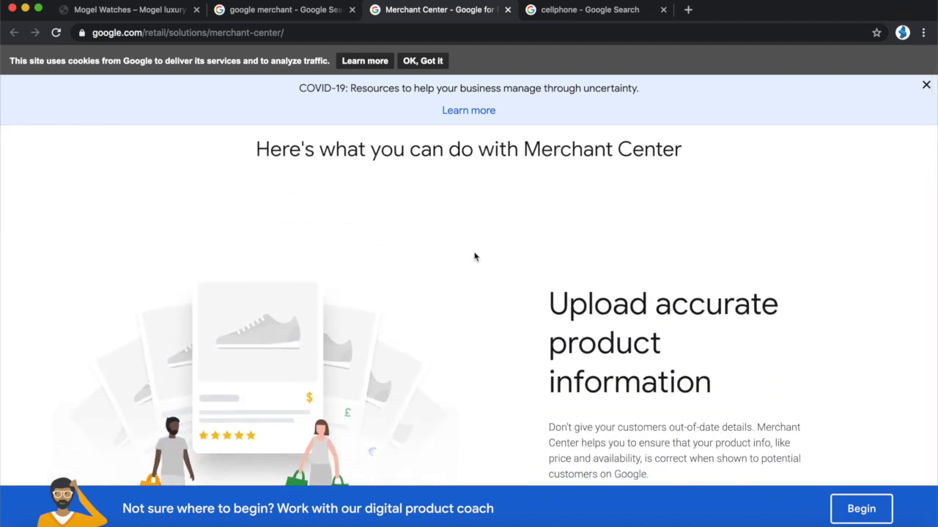
scroll(475, 255, down, 1)
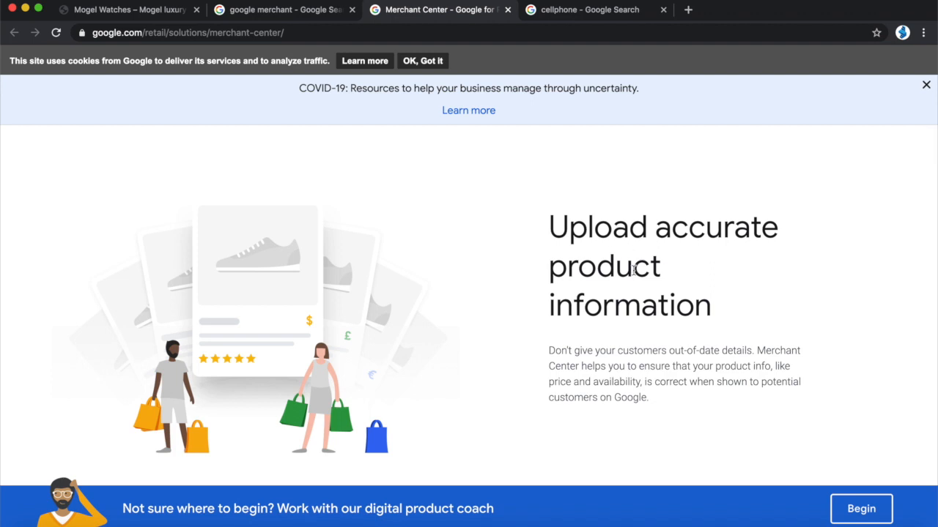
scroll(642, 292, down, 1)
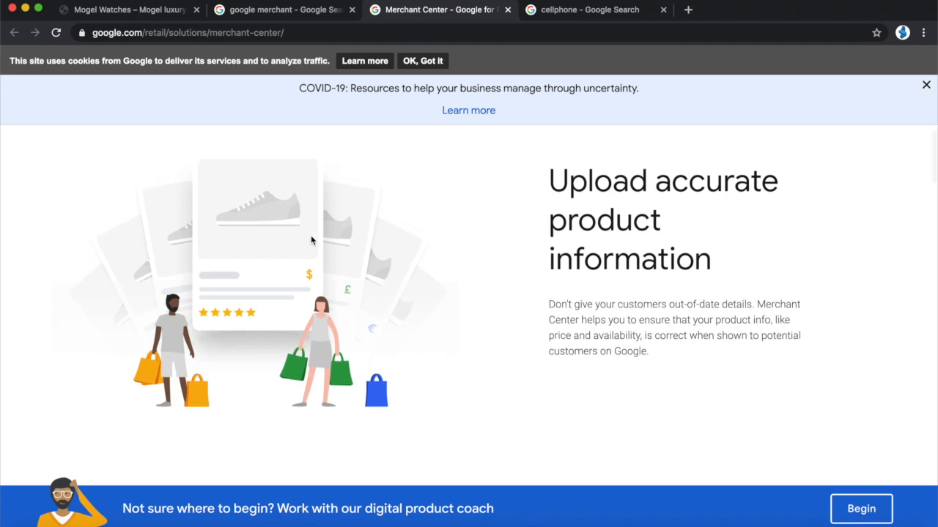
scroll(469, 338, down, 5)
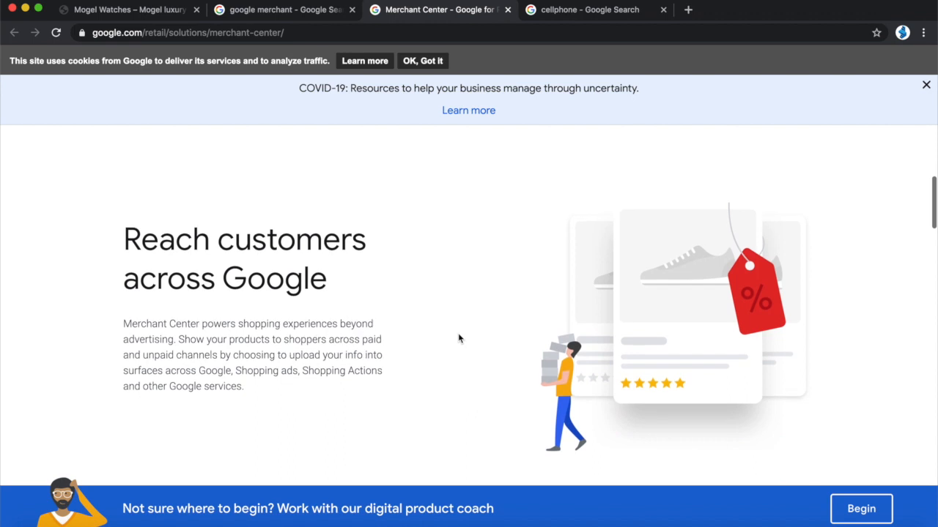
scroll(594, 344, down, 3)
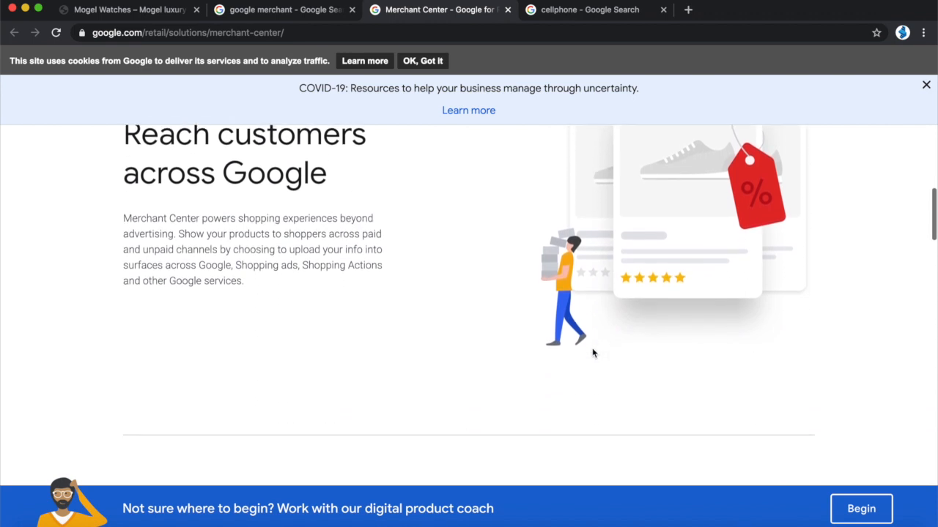
- Glance at the cellphone results again and examine the rest of the Merchant Center page, from insights and growth benefits to the footer
click(574, 17)
click(430, 11)
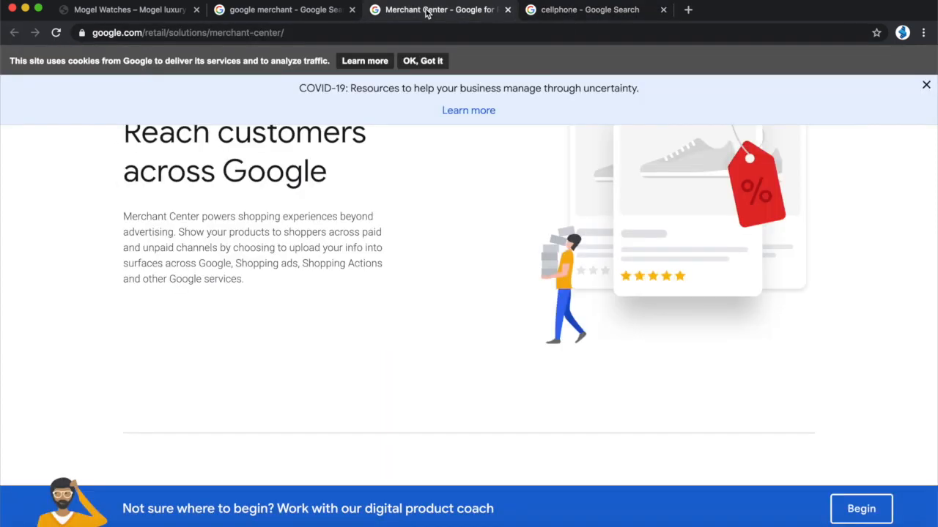
scroll(674, 234, down, 10)
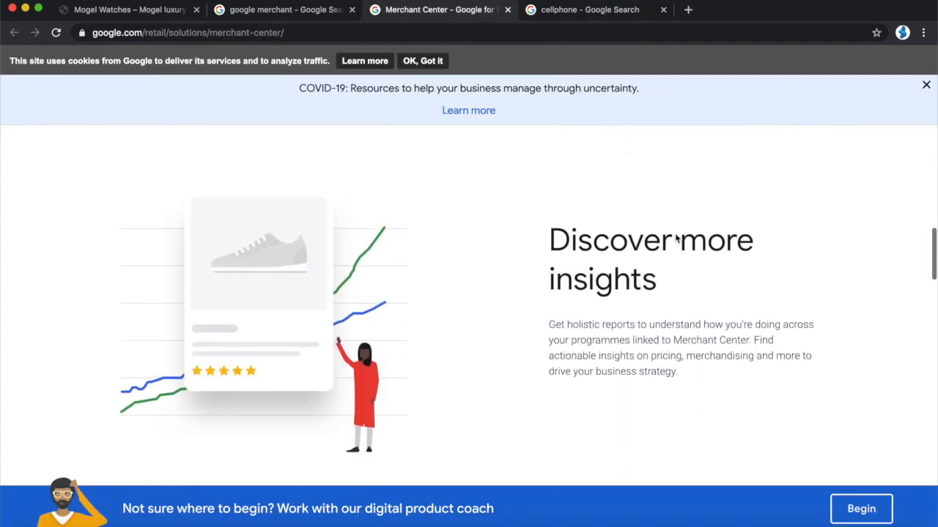
scroll(615, 225, down, 12)
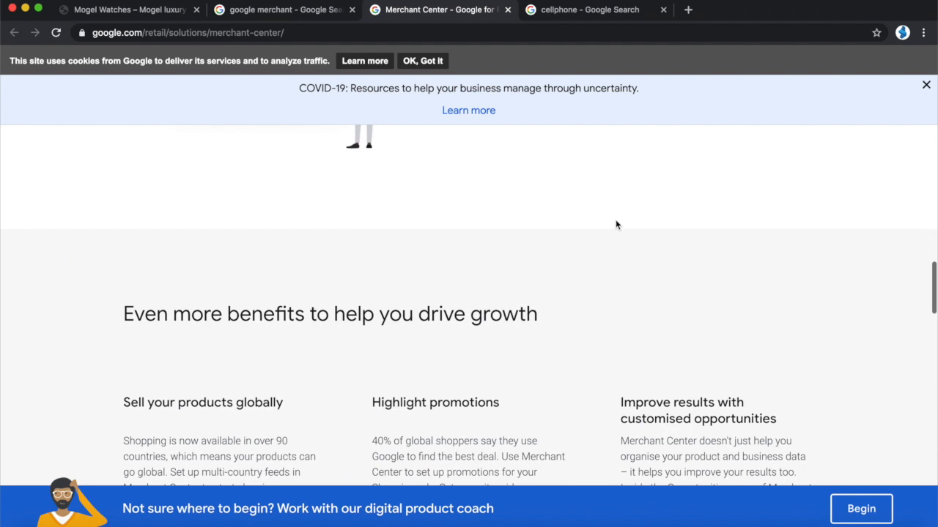
scroll(615, 224, down, 20)
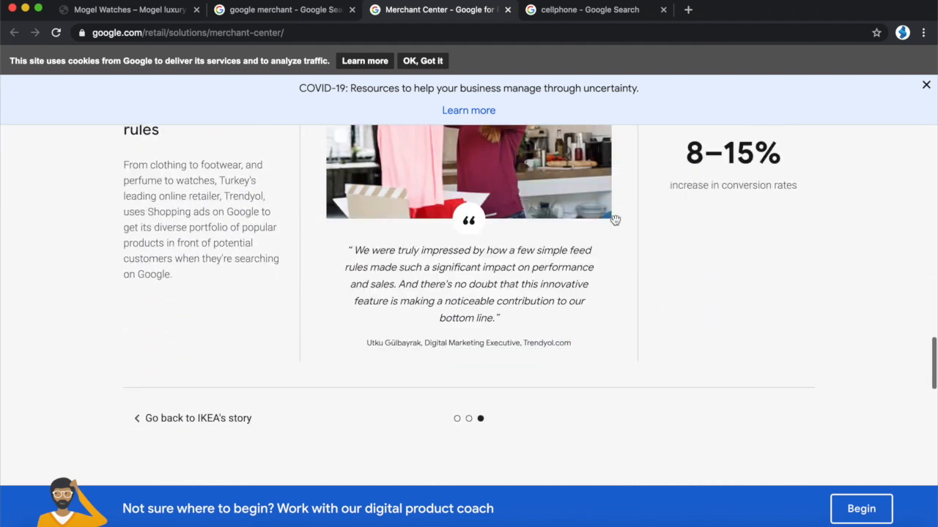
scroll(615, 224, down, 20)
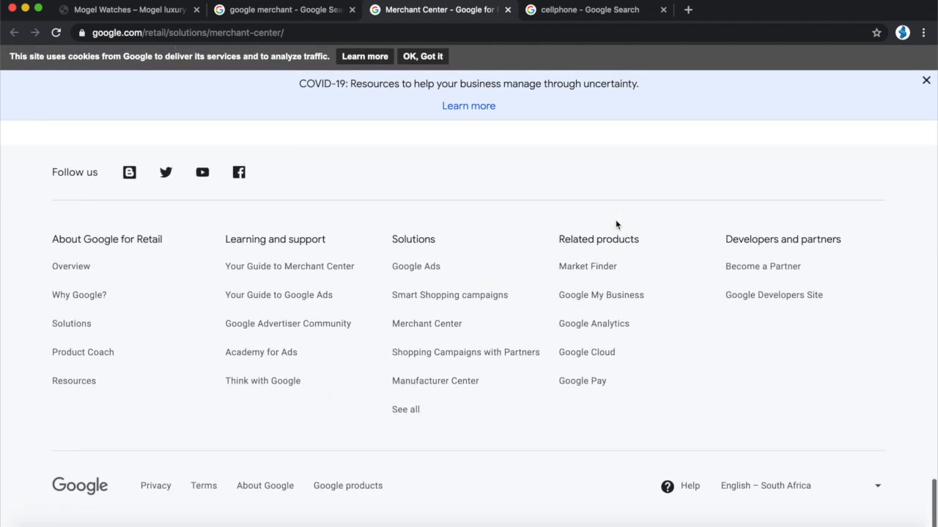
scroll(615, 224, up, 20)
scroll(616, 225, up, 20)
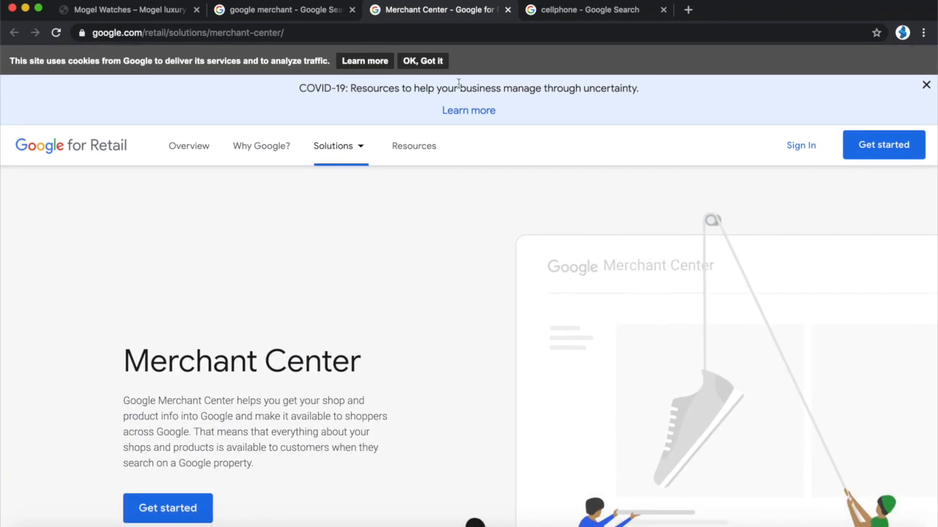
- Open the installed plugins list in the Mogel Watches WordPress dashboard
click(117, 13)
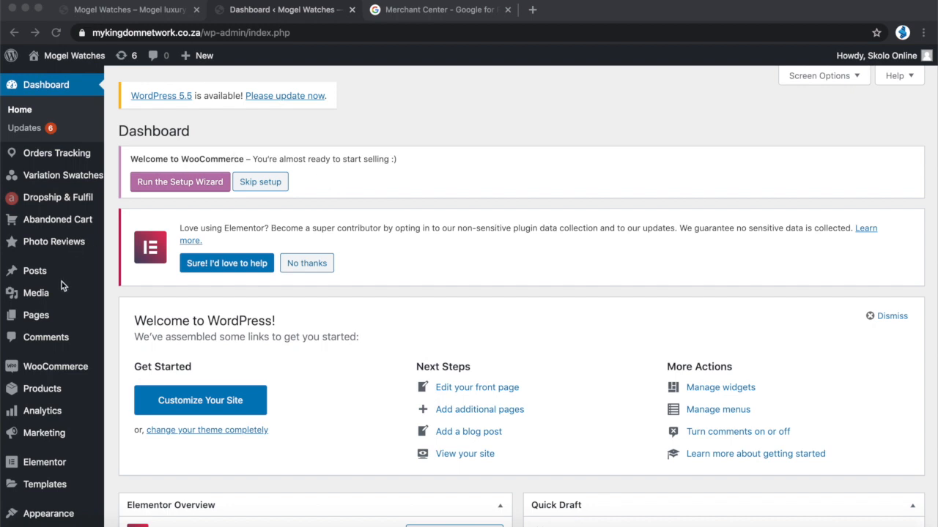
scroll(61, 283, down, 2)
scroll(62, 284, down, 3)
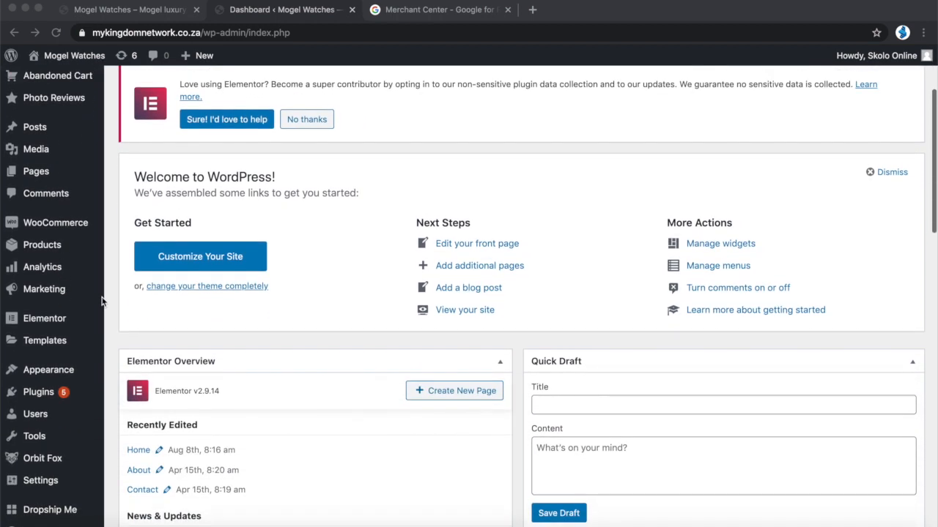
scroll(115, 304, up, 4)
scroll(114, 303, down, 4)
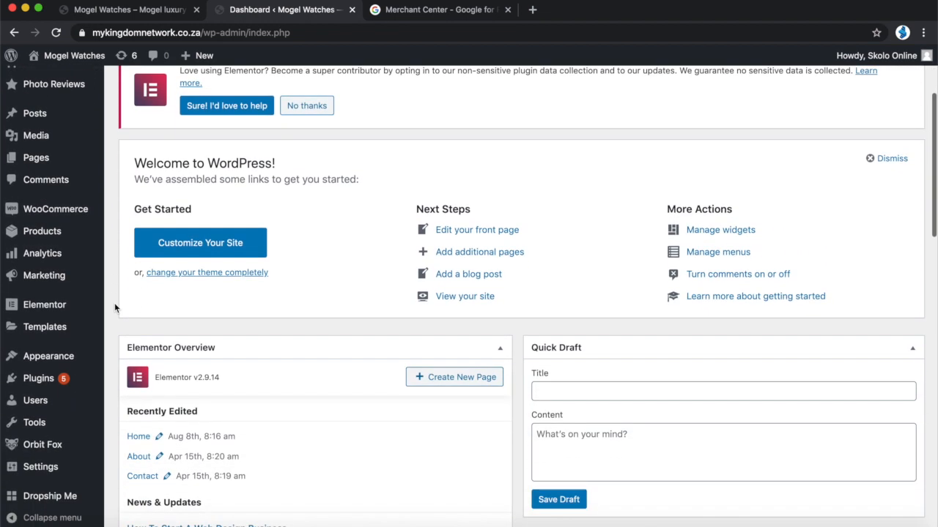
click(38, 380)
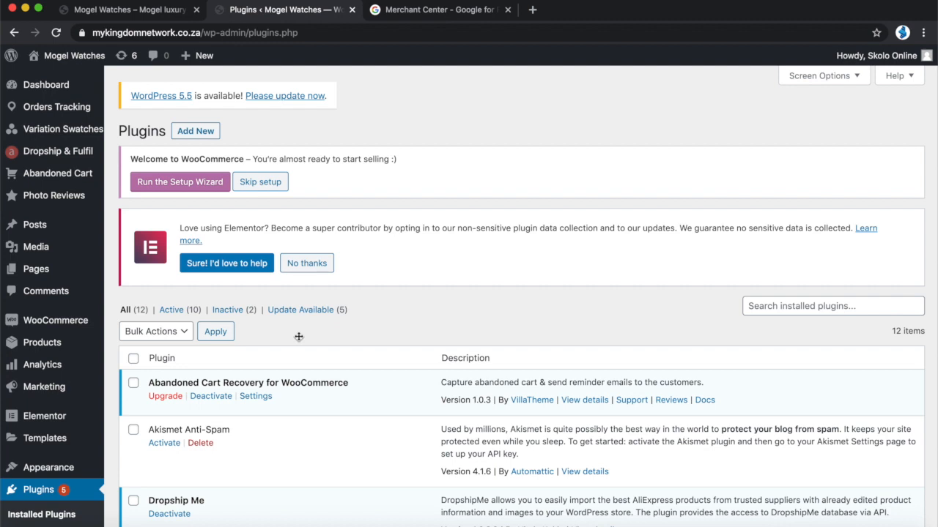
- Look through the installed plugins and search for new ones matching "WooCommerce Product Feed"
scroll(299, 337, down, 15)
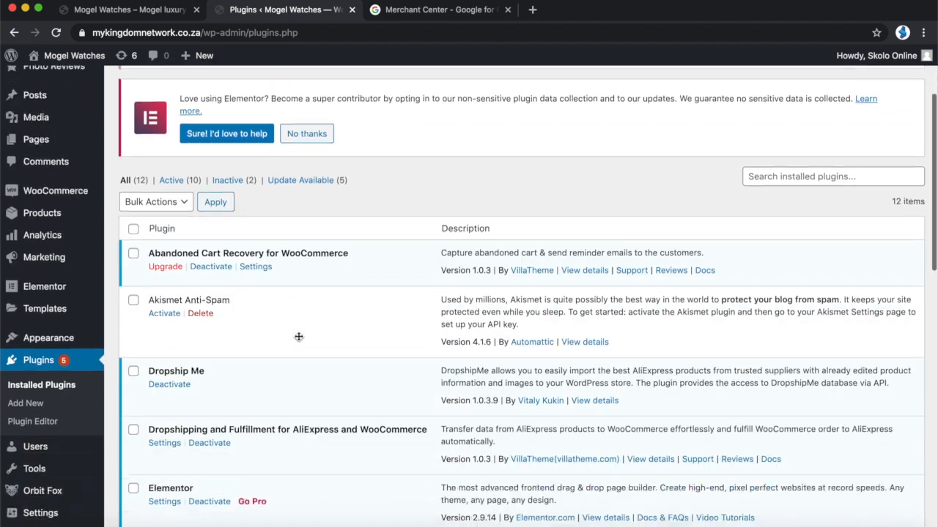
scroll(299, 337, up, 15)
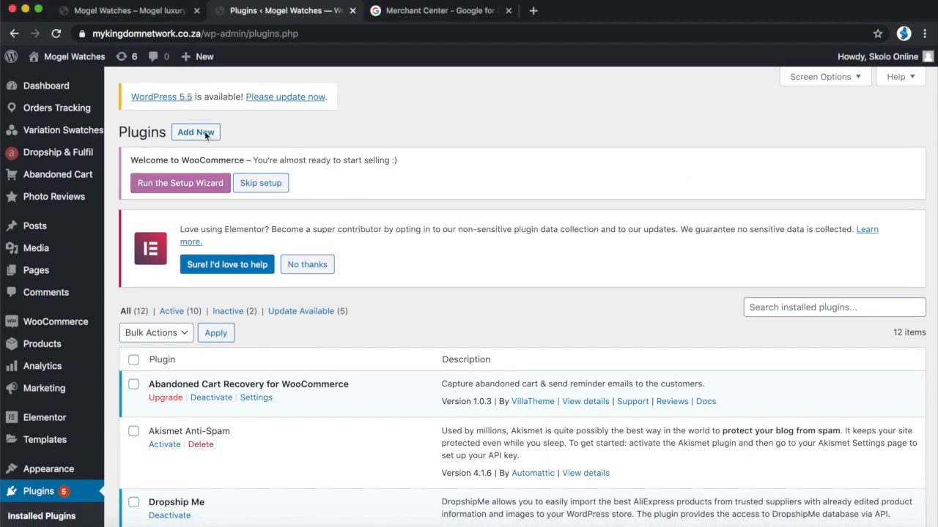
click(205, 132)
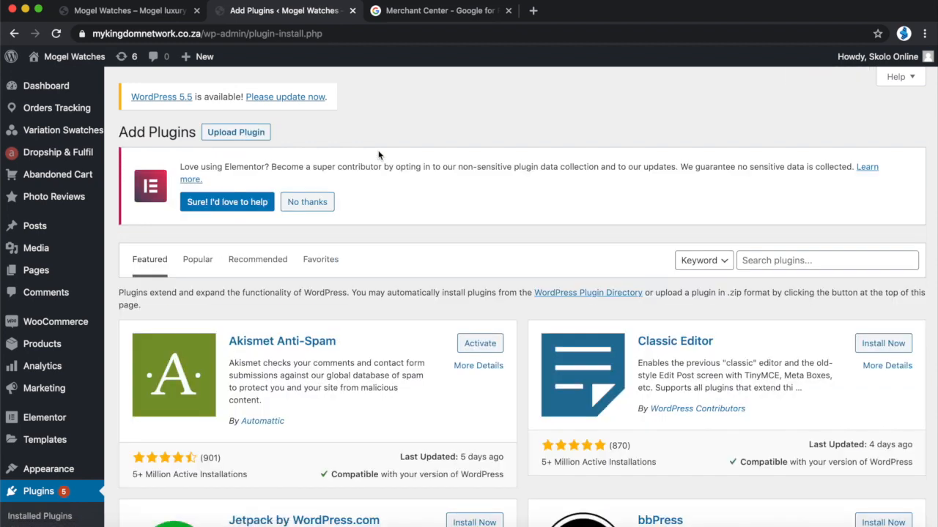
click(772, 263)
text(W)
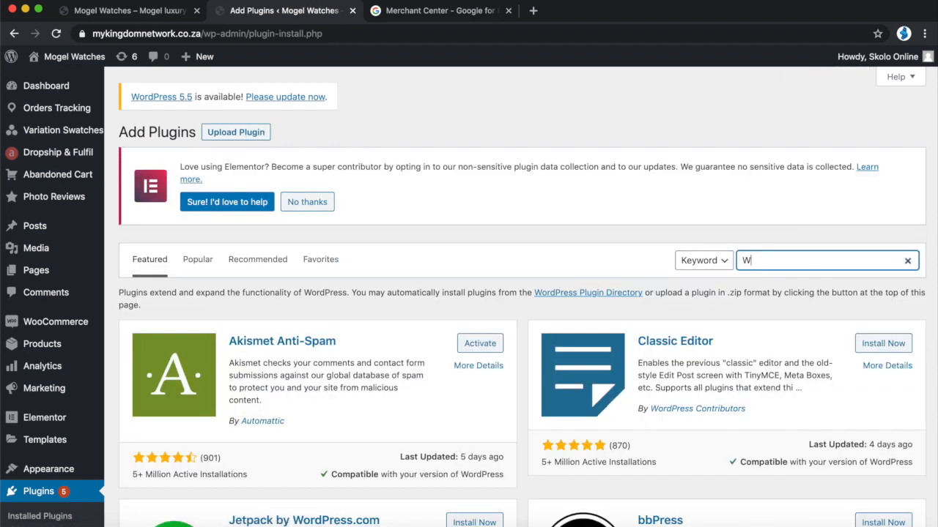
text(ooCom)
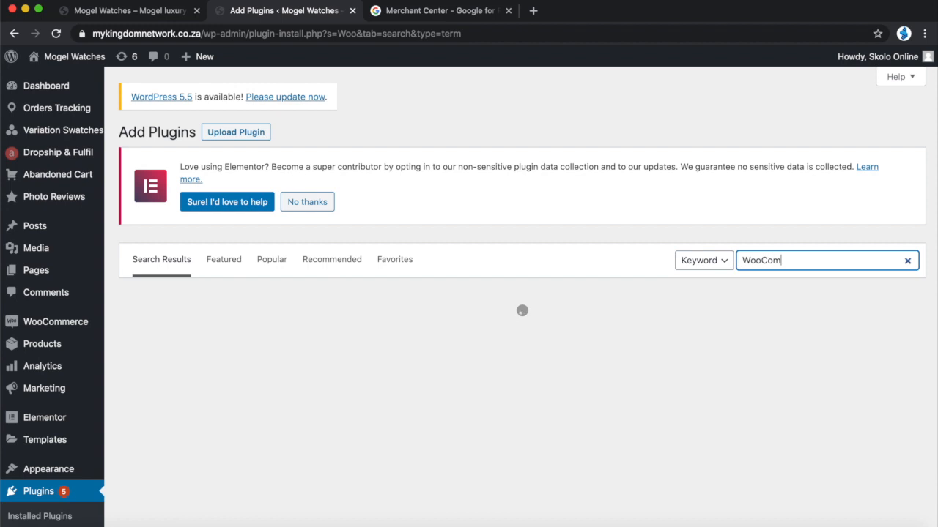
text(merce Product Feed)
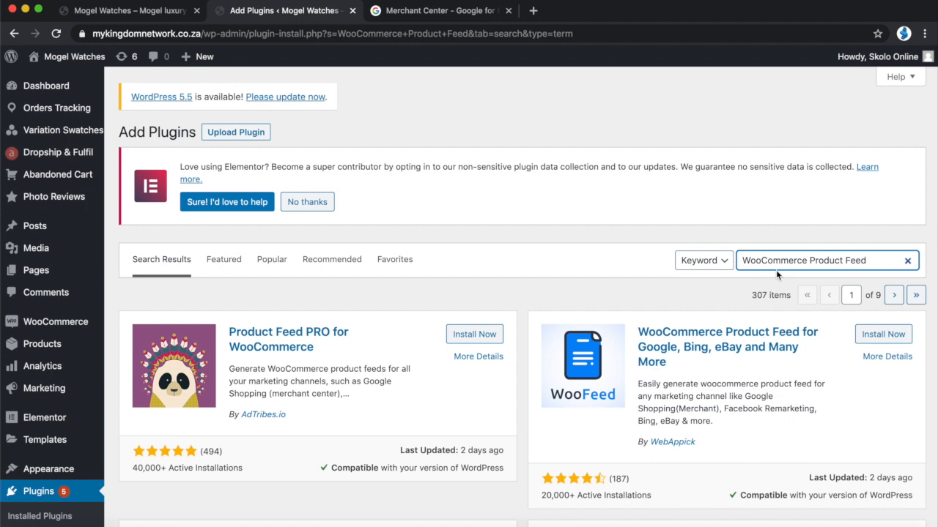
- Compare the product feed plugins found, then install and activate WooCommerce Product Feed for Google, Bing, eBay and Many More by WebAppick
scroll(709, 420, down, 1)
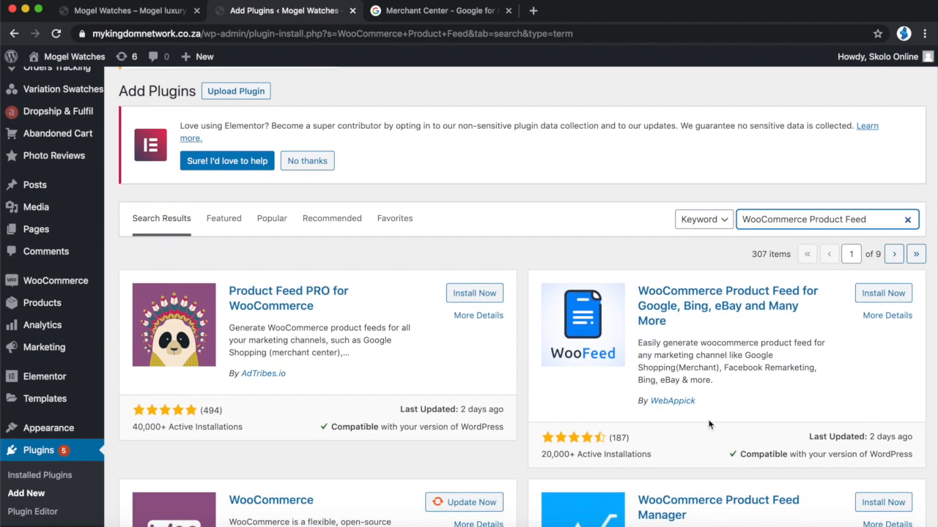
scroll(709, 423, down, 3)
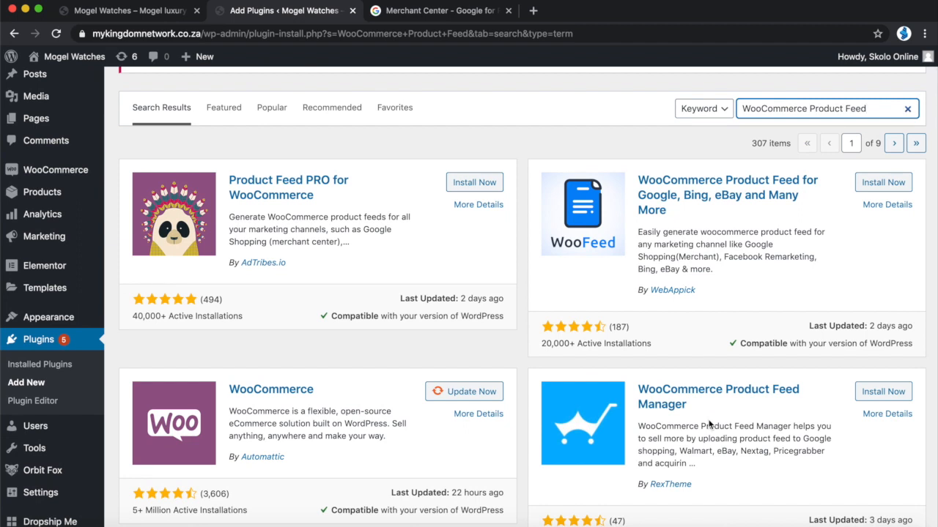
scroll(709, 423, up, 1)
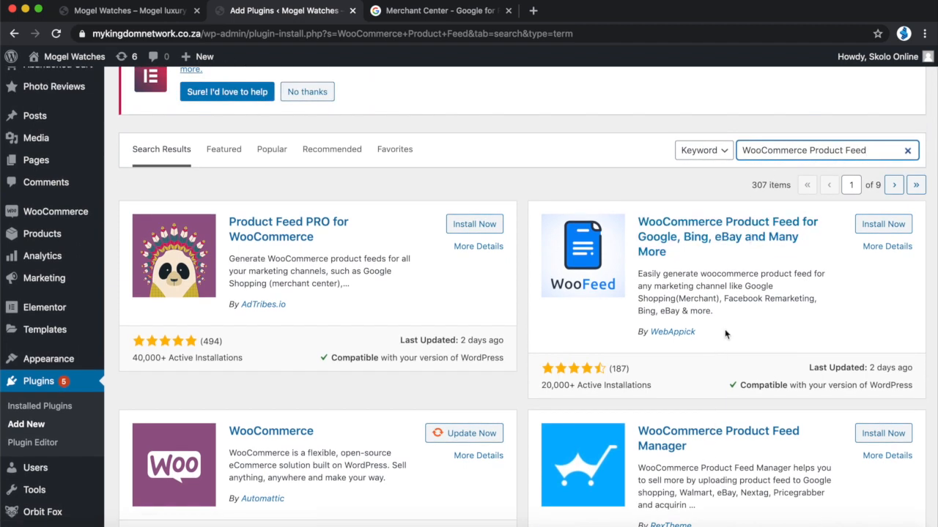
scroll(534, 408, down, 3)
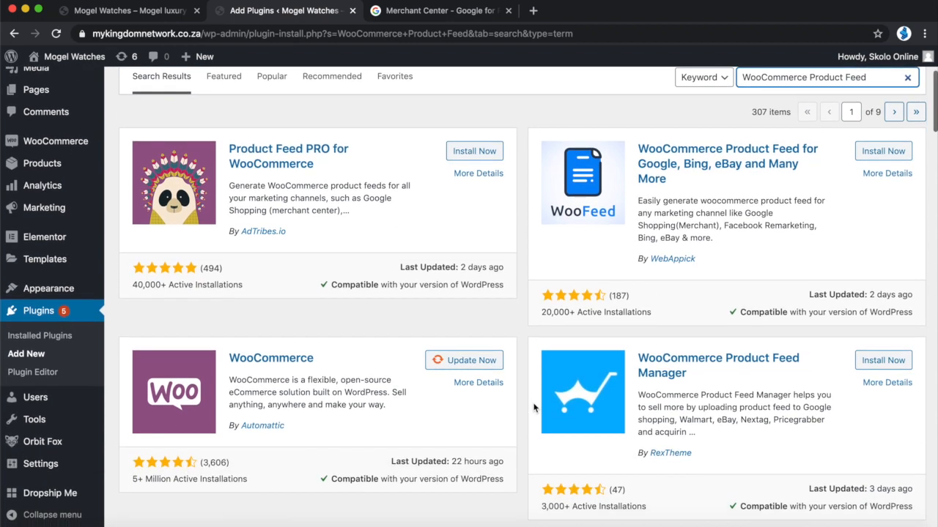
scroll(534, 408, up, 1)
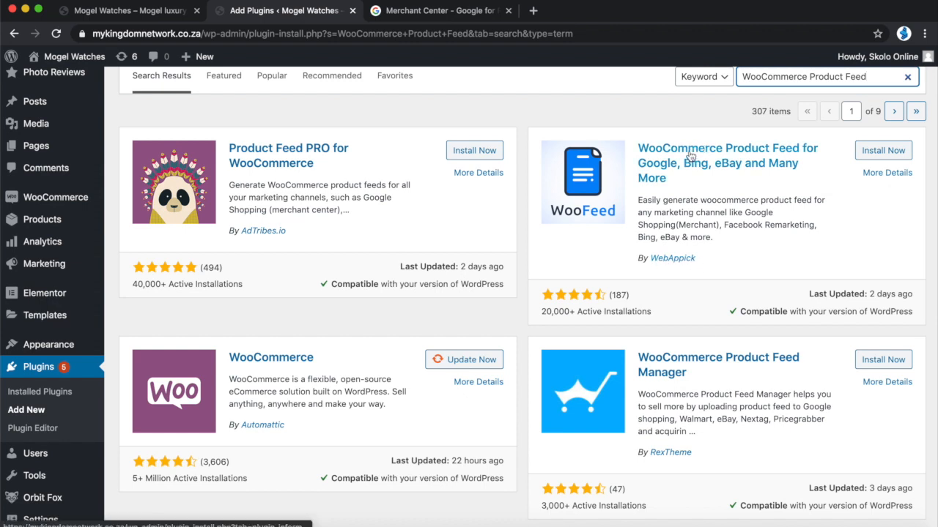
click(881, 150)
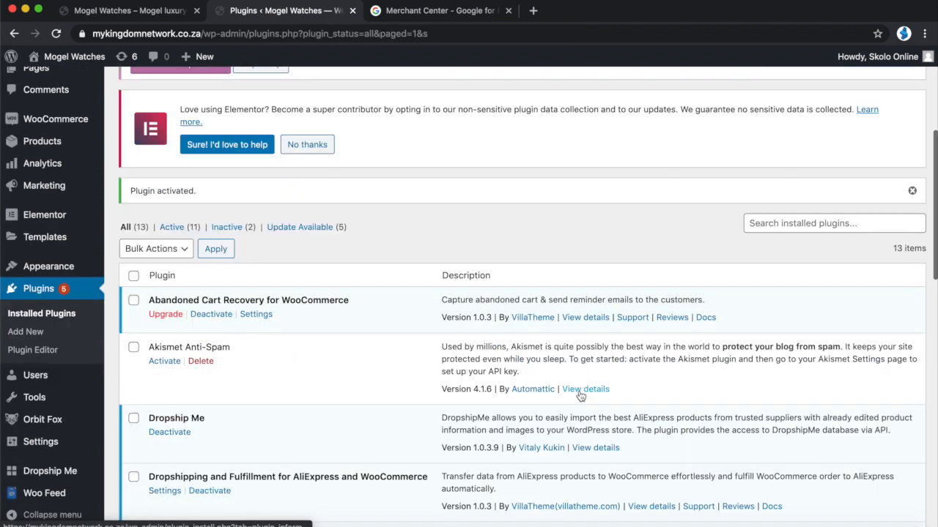
- Open the settings of the installed WooCommerce Product Feed plugin and review its common settings
scroll(580, 392, down, 5)
scroll(581, 395, down, 2)
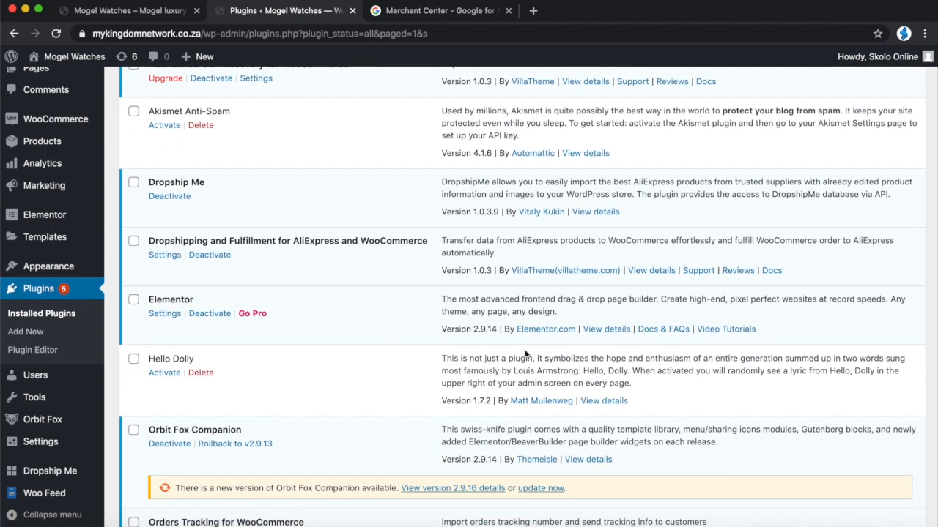
scroll(413, 337, down, 5)
scroll(414, 337, down, 3)
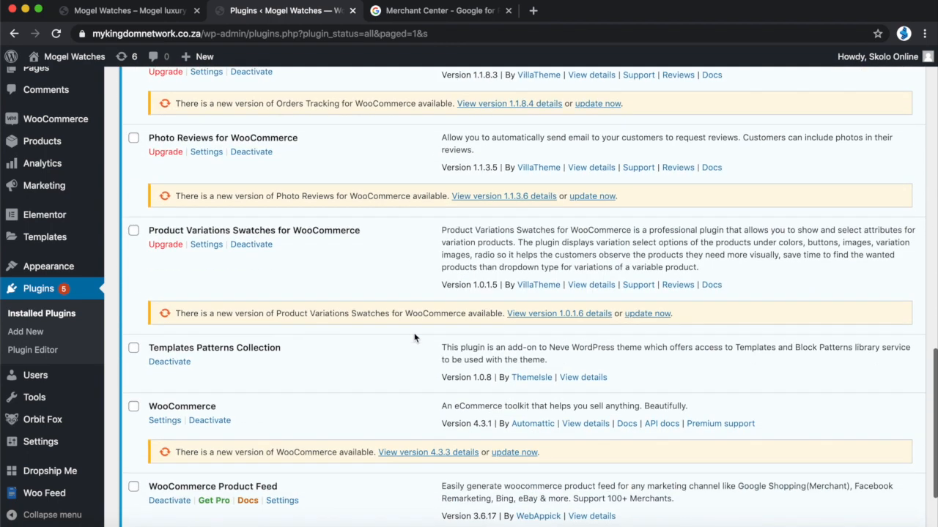
scroll(414, 337, down, 3)
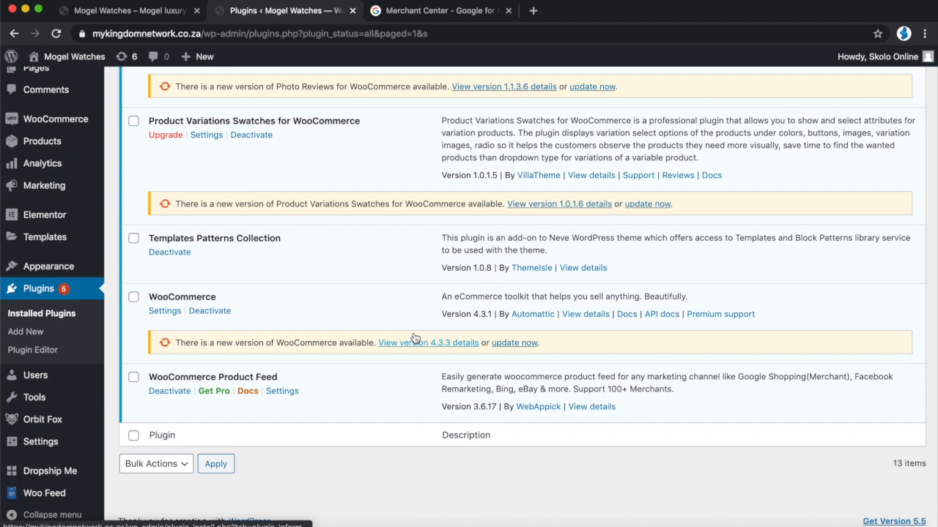
click(282, 391)
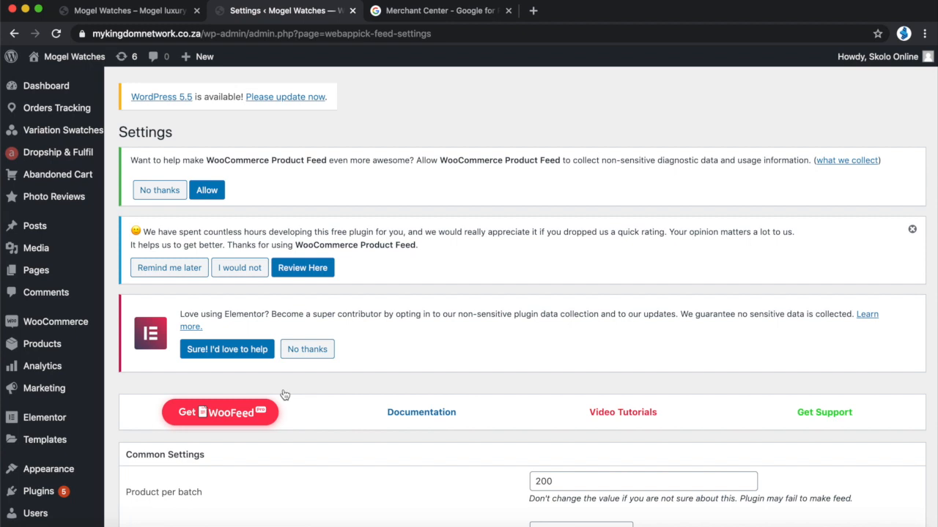
scroll(284, 395, down, 5)
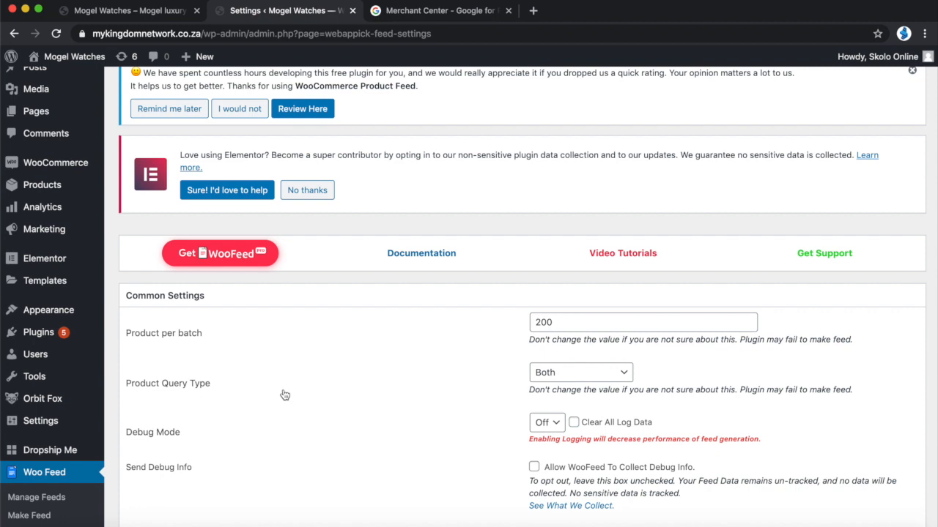
- Return to the Google for Retail Merchant Center page and start the Merchant Center account signup
click(438, 11)
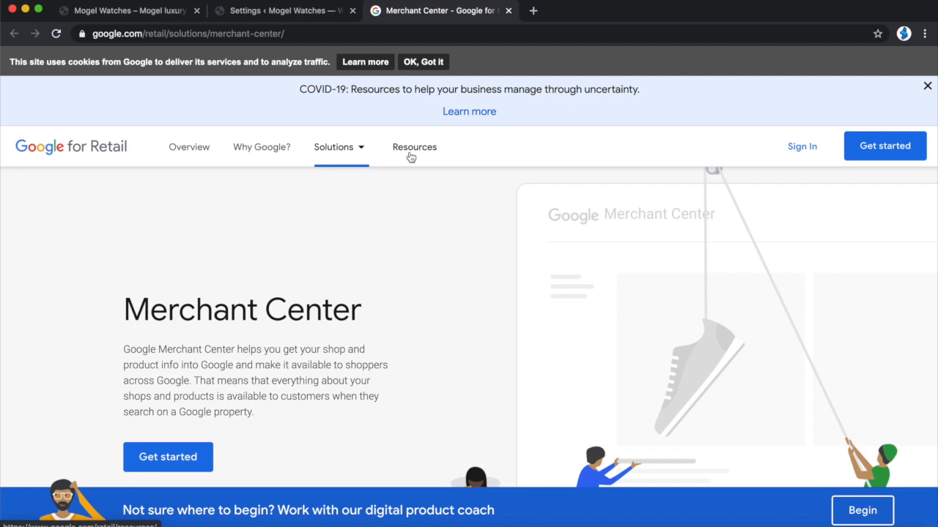
click(246, 12)
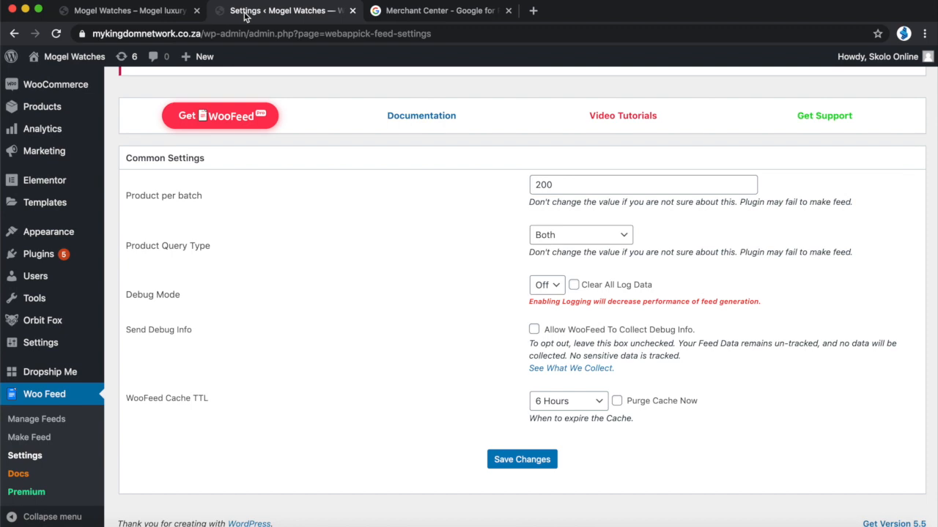
click(447, 11)
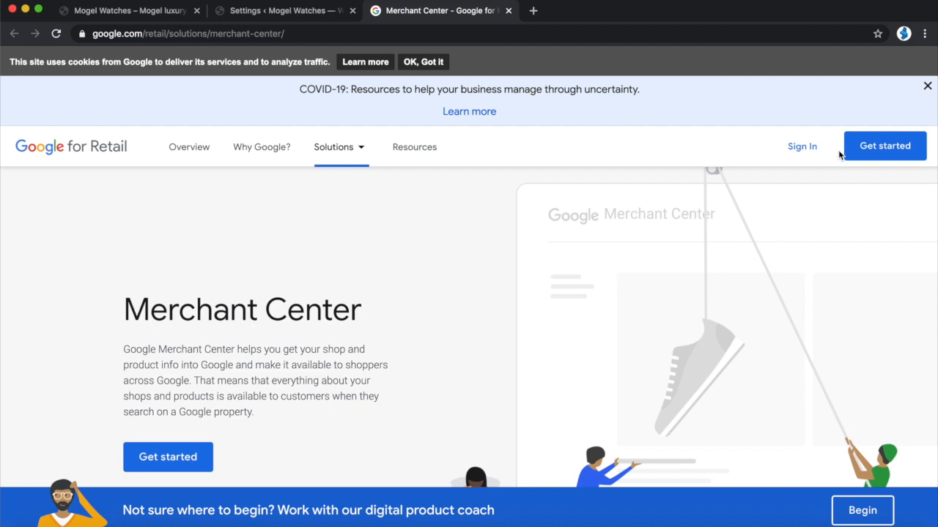
click(865, 159)
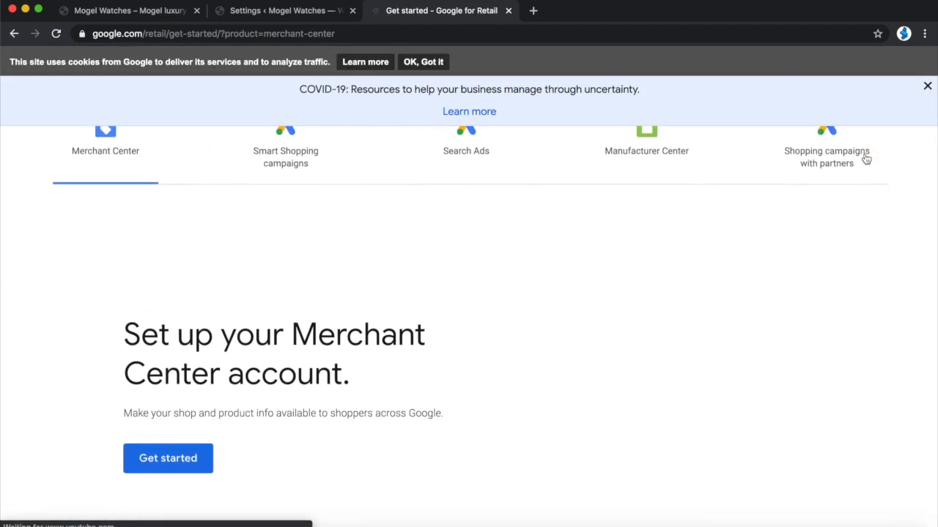
click(157, 457)
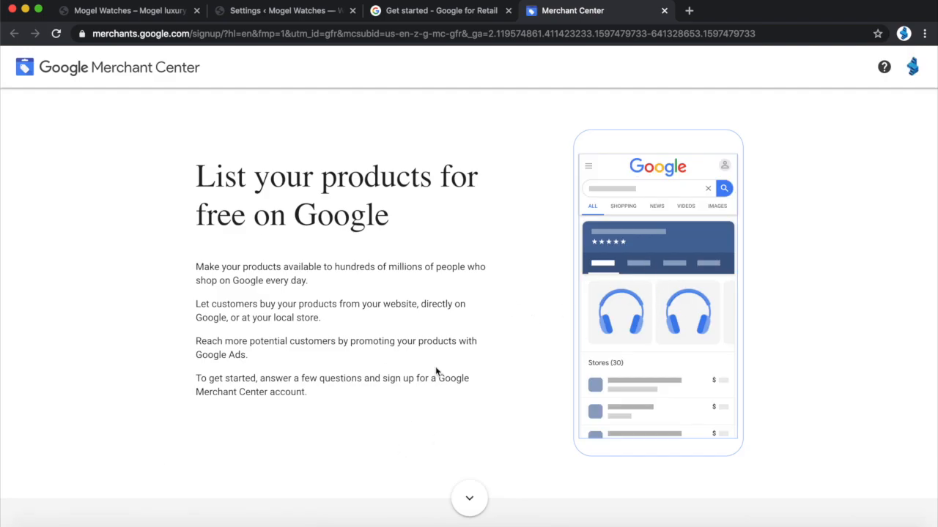
- Enter Mogel Watches as the business name and select South Africa as the business country
scroll(435, 372, down, 6)
click(376, 196)
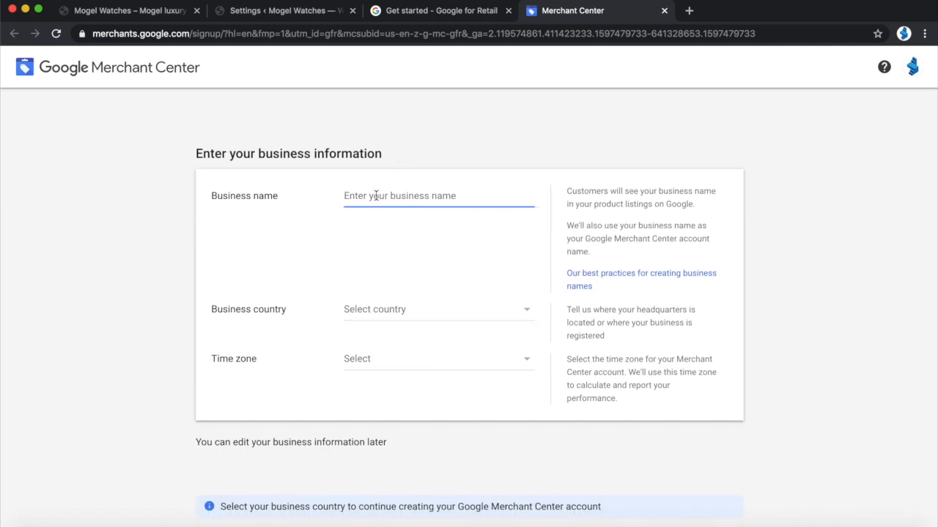
text(Mogel)
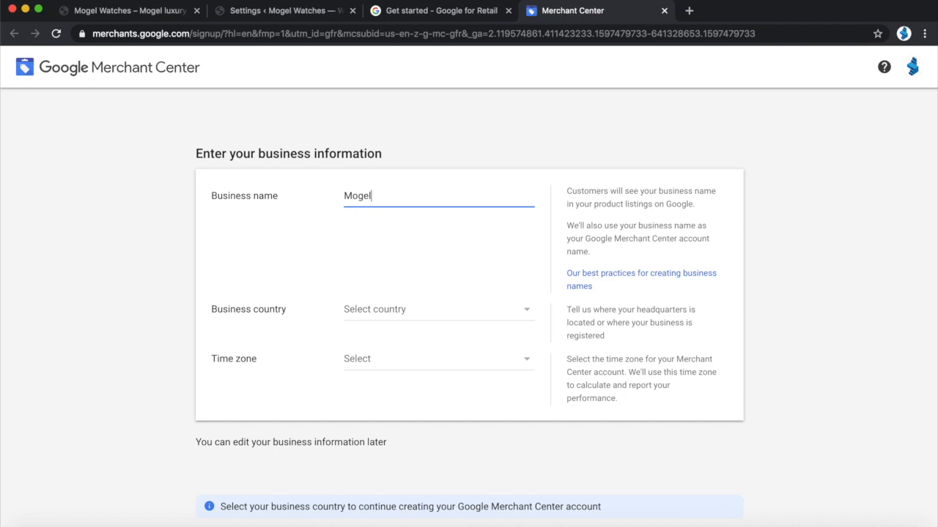
text( Watches)
click(508, 315)
text(south)
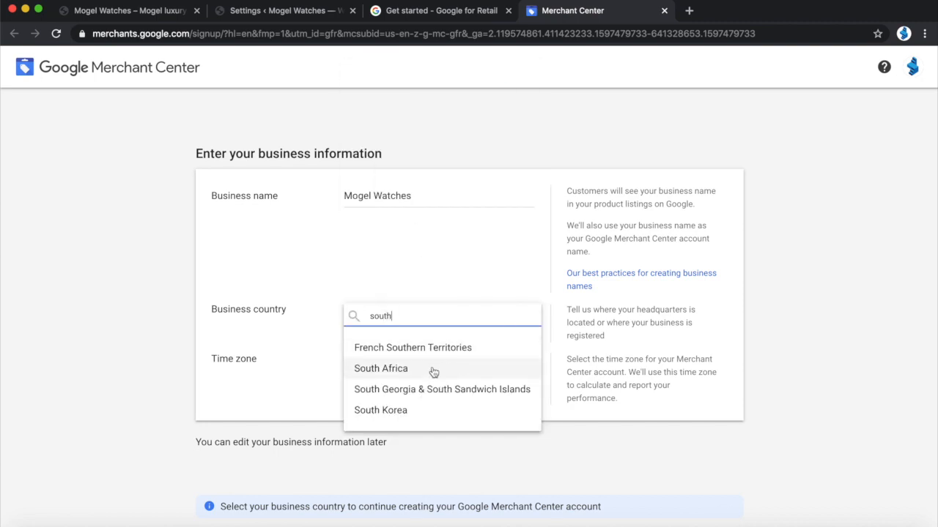
click(433, 370)
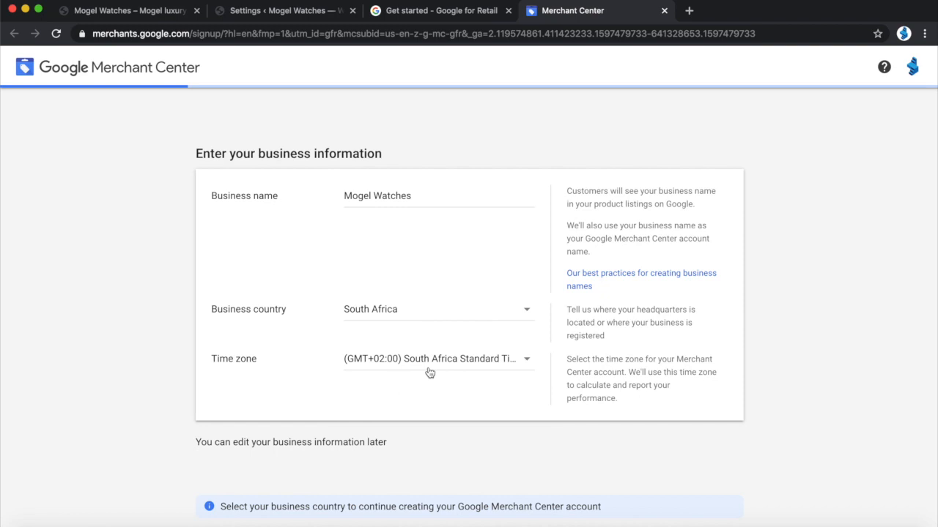
- Choose to have customers check out on the business's own website and view the options for other tools
scroll(437, 402, down, 1)
scroll(438, 402, down, 5)
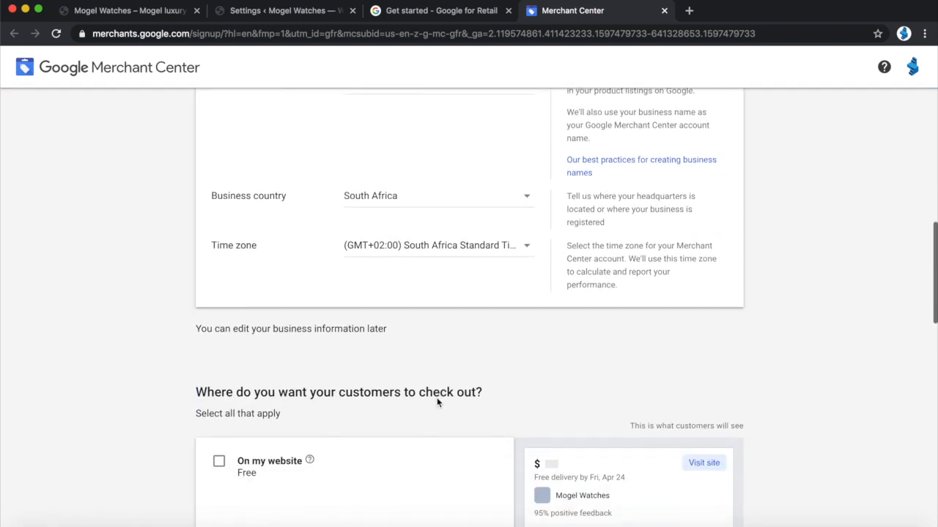
scroll(437, 402, down, 1)
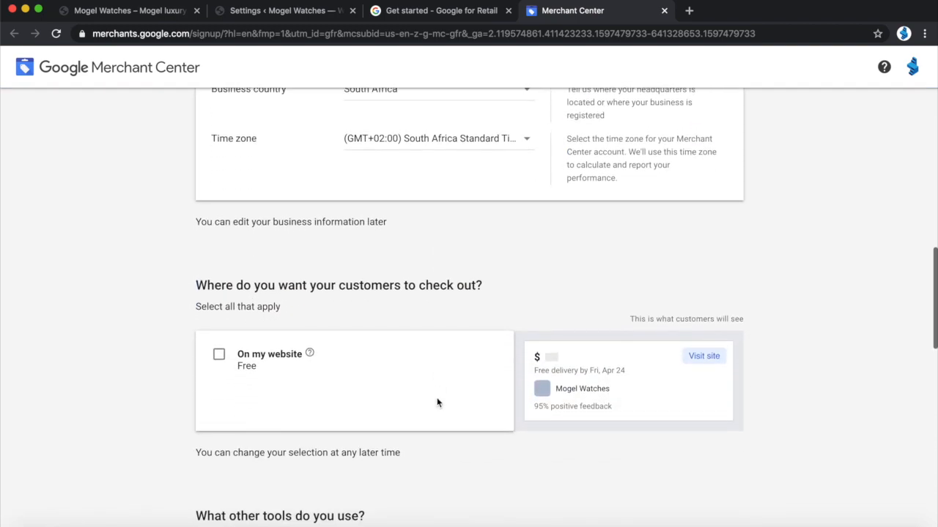
click(218, 355)
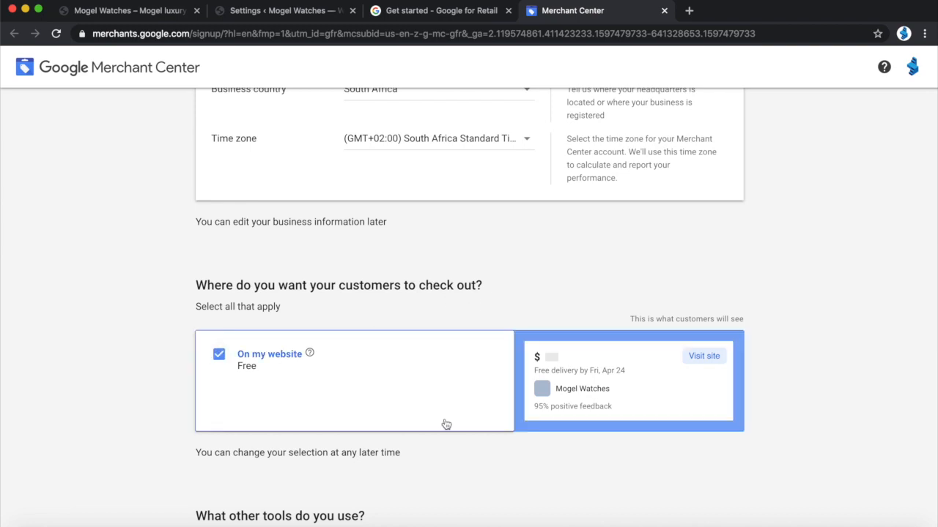
scroll(452, 427, down, 1)
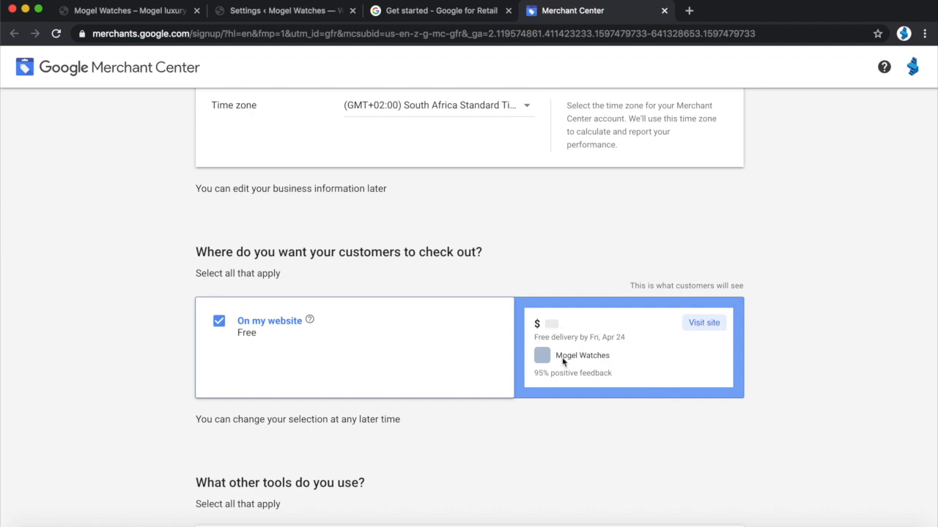
scroll(582, 389, down, 3)
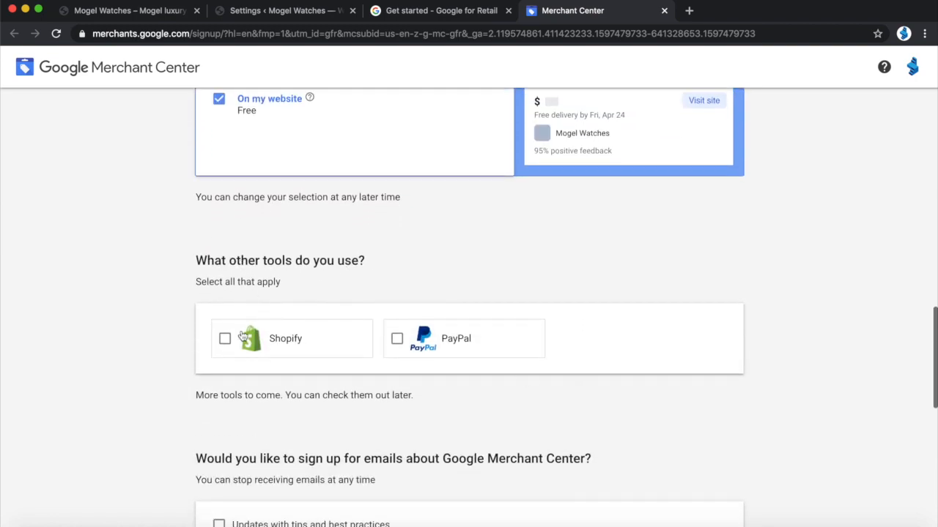
- Opt in to emails with updates, tips and best practices, and opt out of invitations to test new features
scroll(477, 362, down, 2)
scroll(478, 362, down, 3)
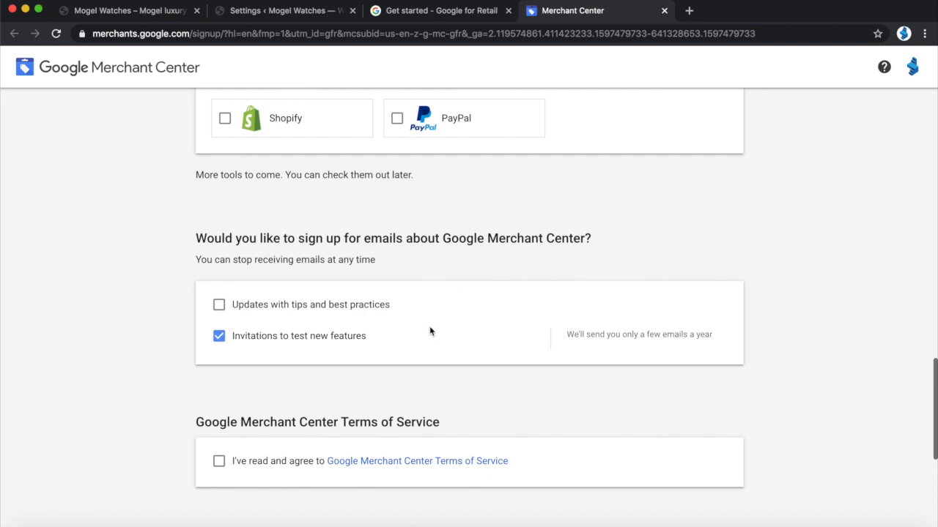
scroll(324, 374, down, 1)
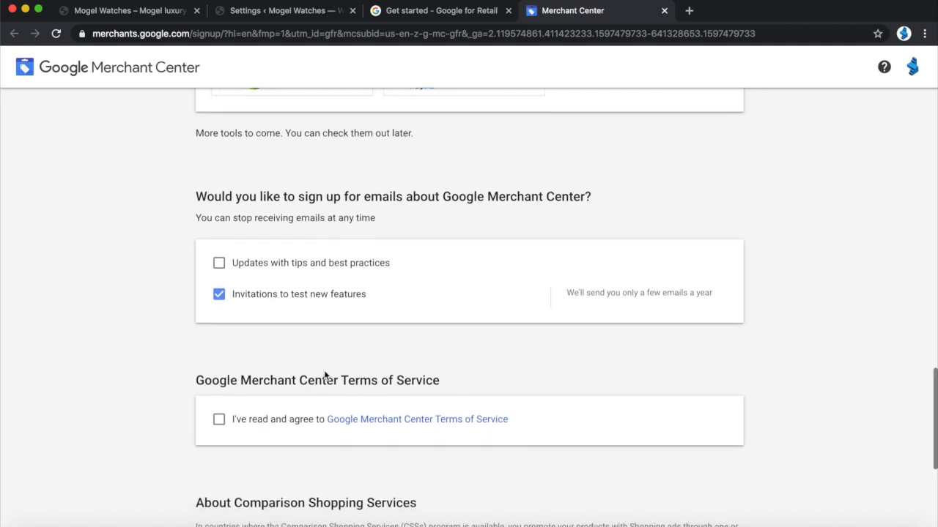
click(218, 266)
click(218, 295)
scroll(371, 330, down, 2)
scroll(372, 331, down, 2)
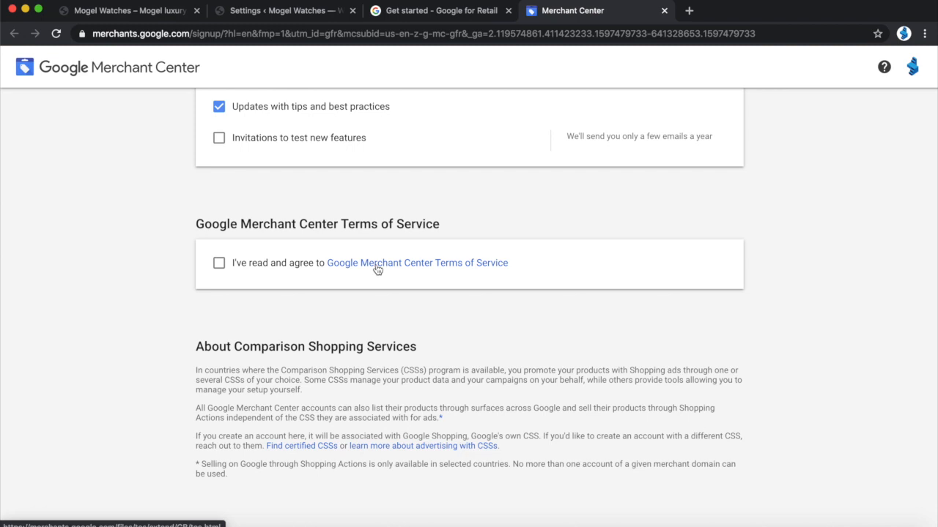
- Agree to the Google Merchant Center Terms of Service and create the account
click(218, 263)
scroll(264, 301, down, 2)
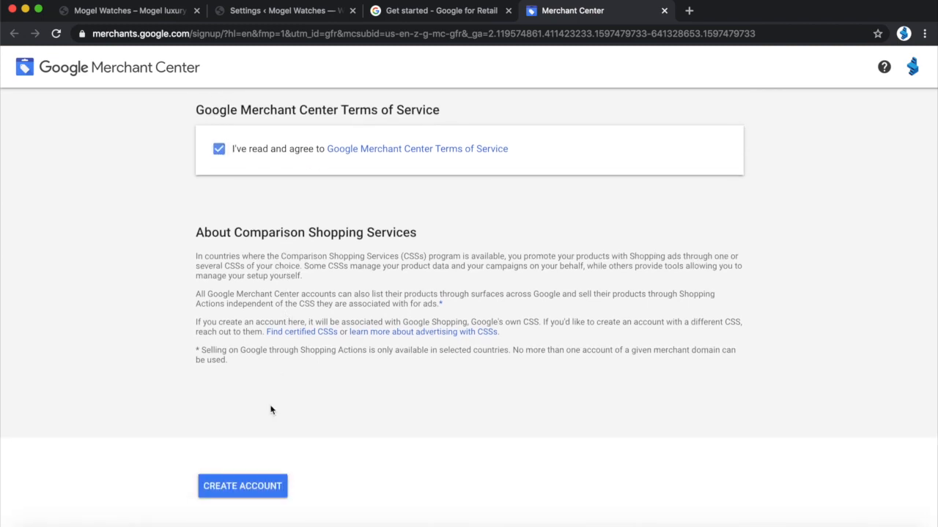
click(248, 493)
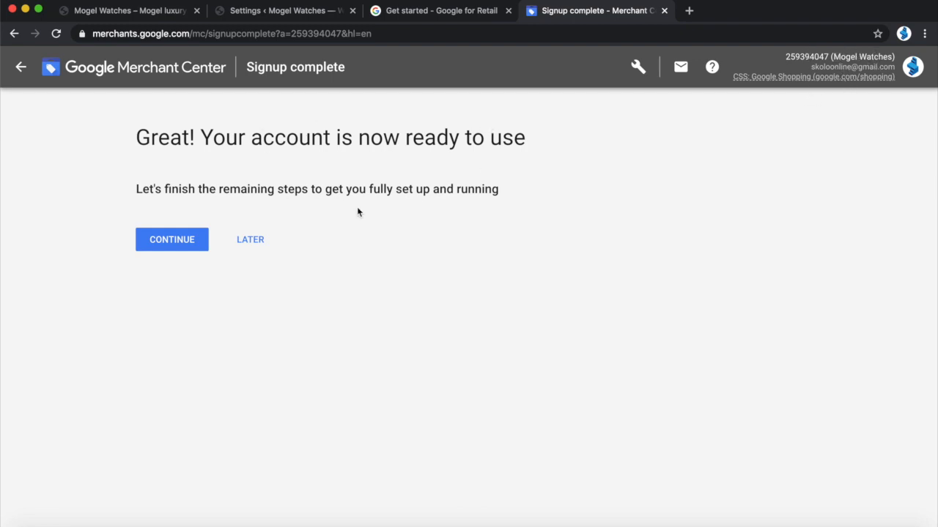
- Continue with the remaining account setup, review the surfaces across Google tasks and start adding product data
click(158, 252)
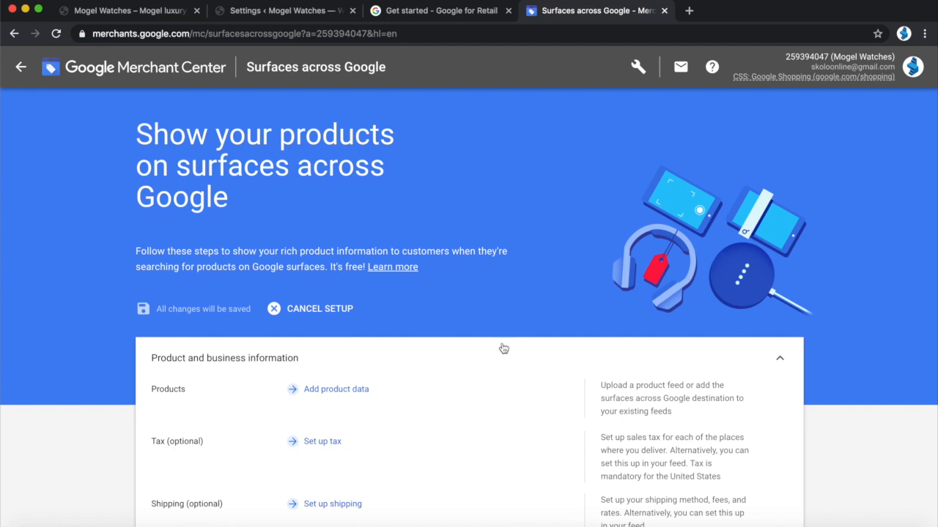
scroll(503, 350, down, 3)
scroll(420, 366, down, 3)
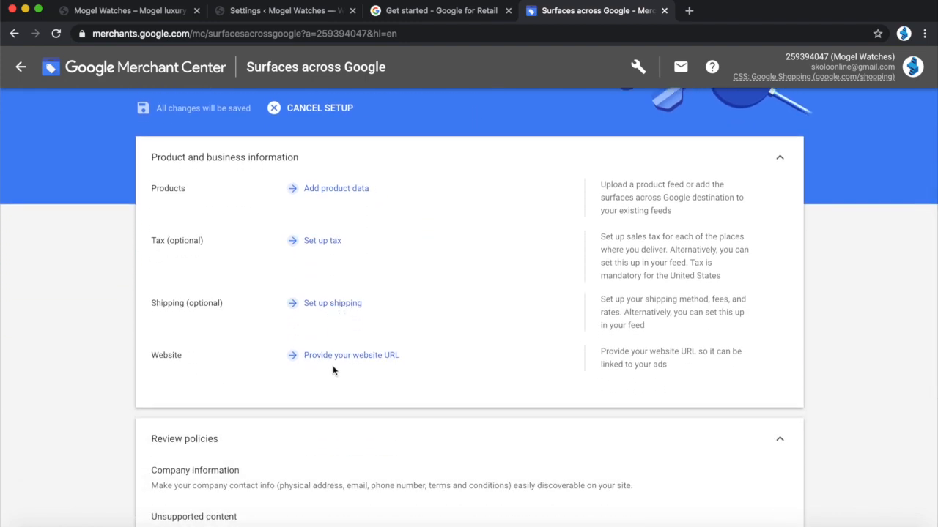
scroll(400, 383, down, 1)
scroll(399, 384, down, 2)
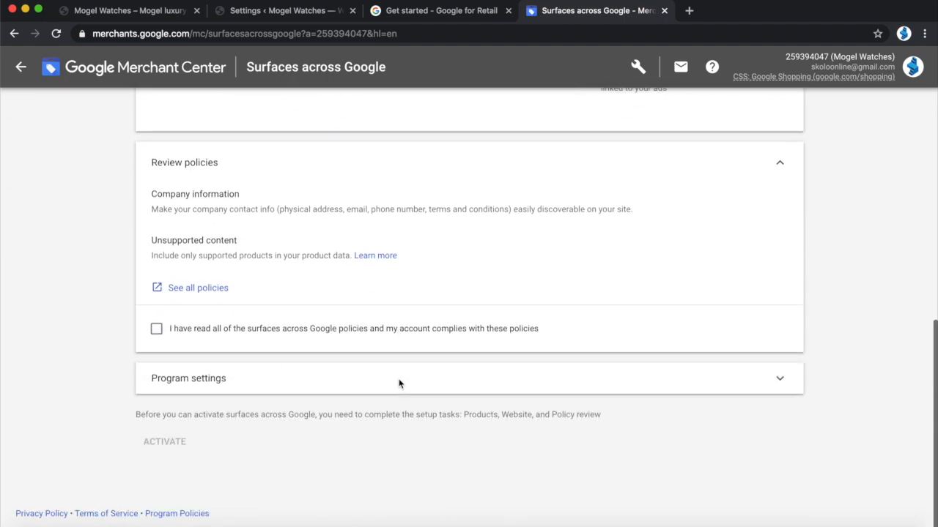
scroll(398, 383, up, 5)
click(337, 238)
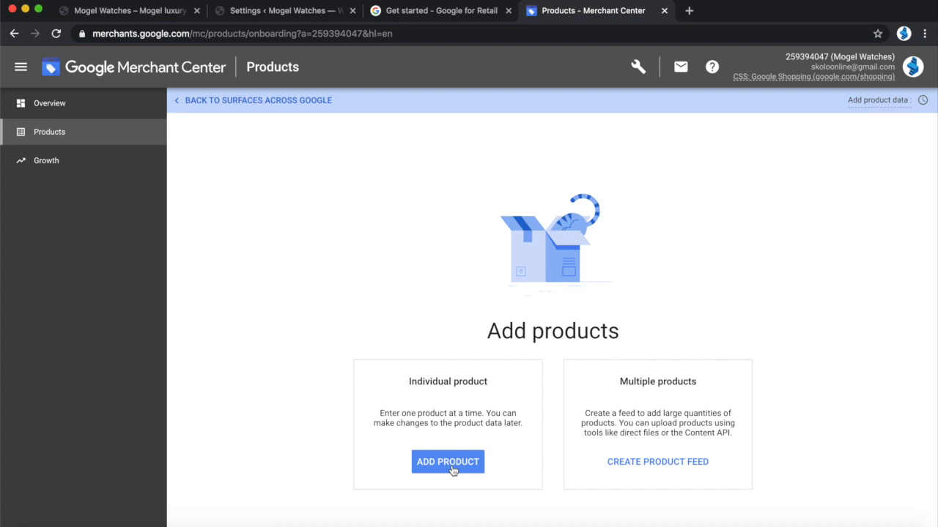
- Start a product feed for multiple products with English as its language, keeping South Africa and the Surfaces across Google destination
click(664, 472)
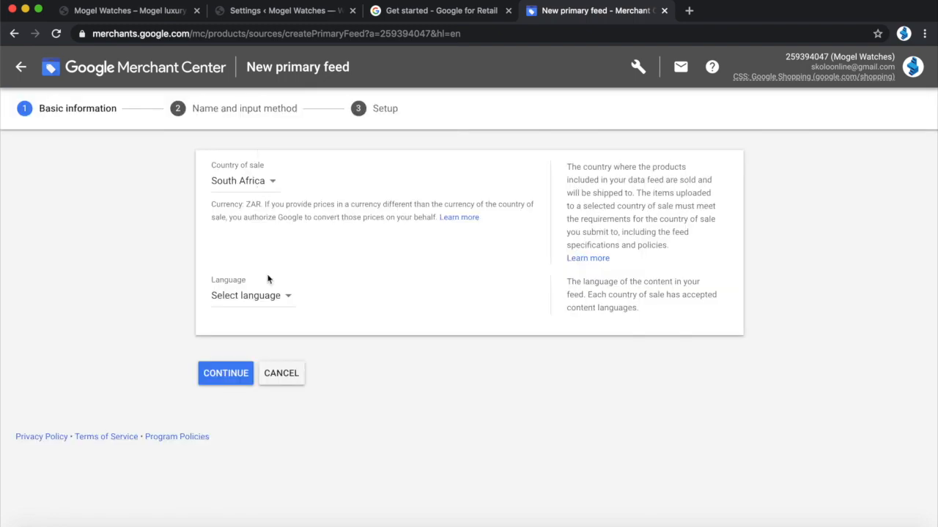
click(276, 297)
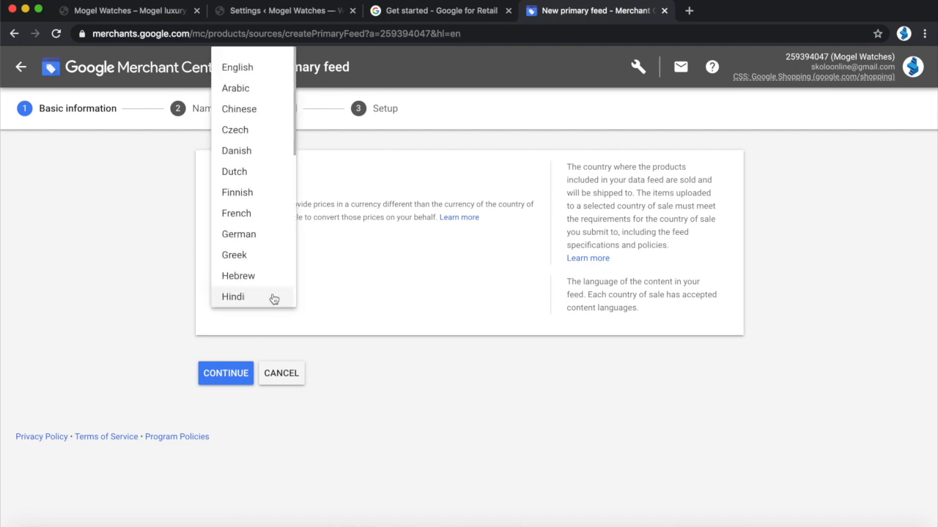
click(248, 71)
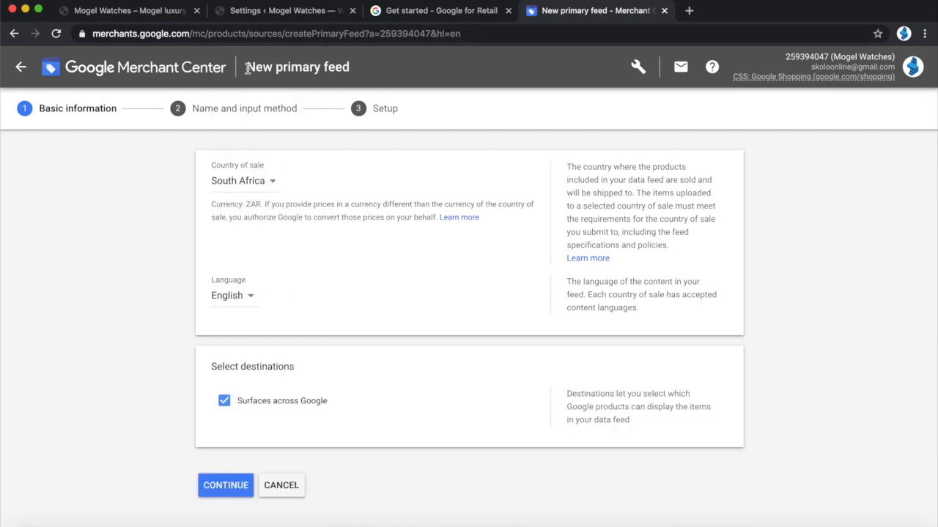
scroll(369, 329, down, 1)
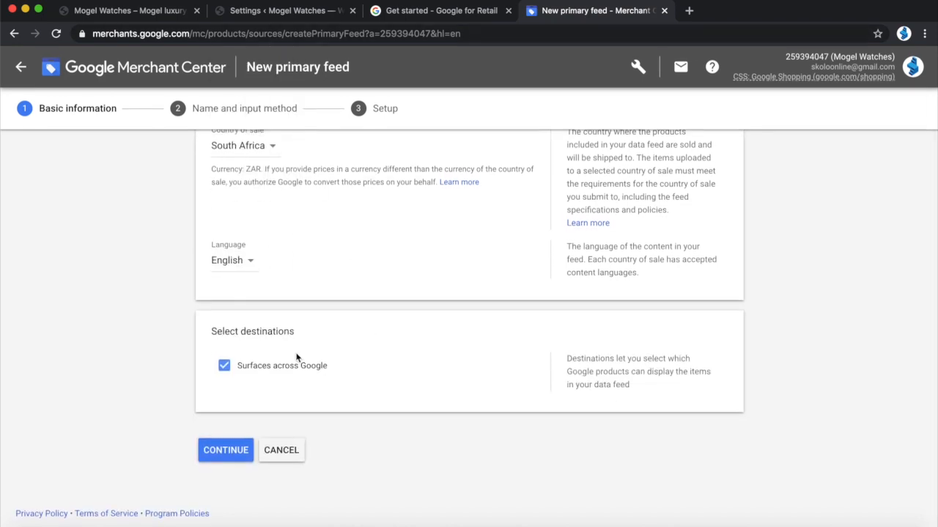
click(226, 451)
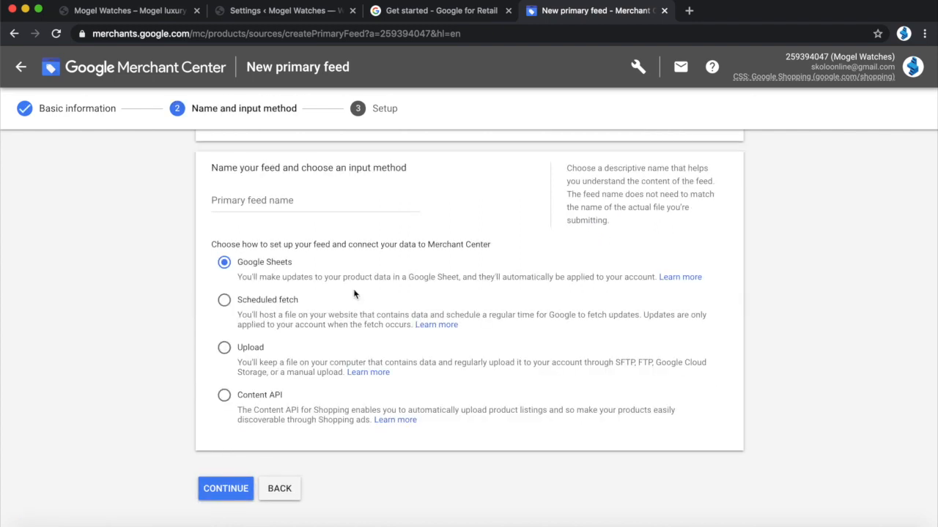
- Name the primary feed Test Feed 1 and choose Scheduled fetch as its input method
scroll(355, 296, up, 1)
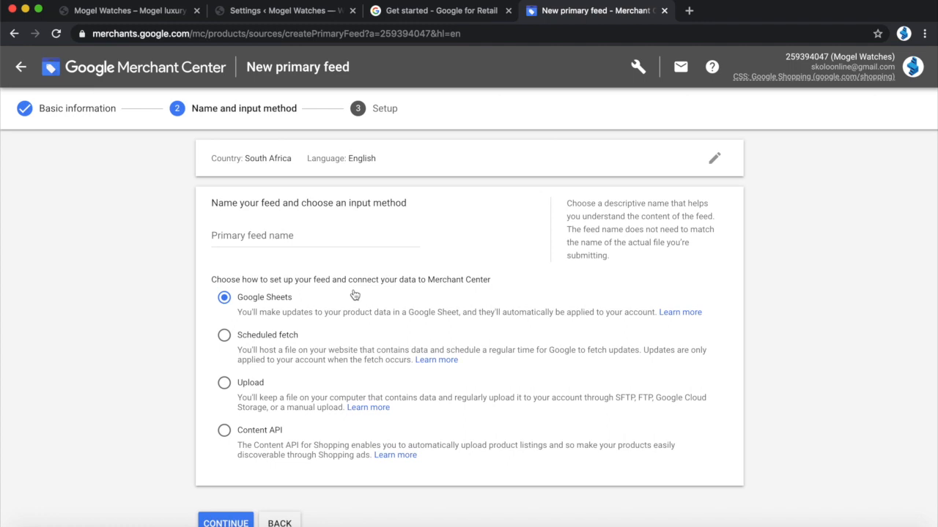
click(288, 235)
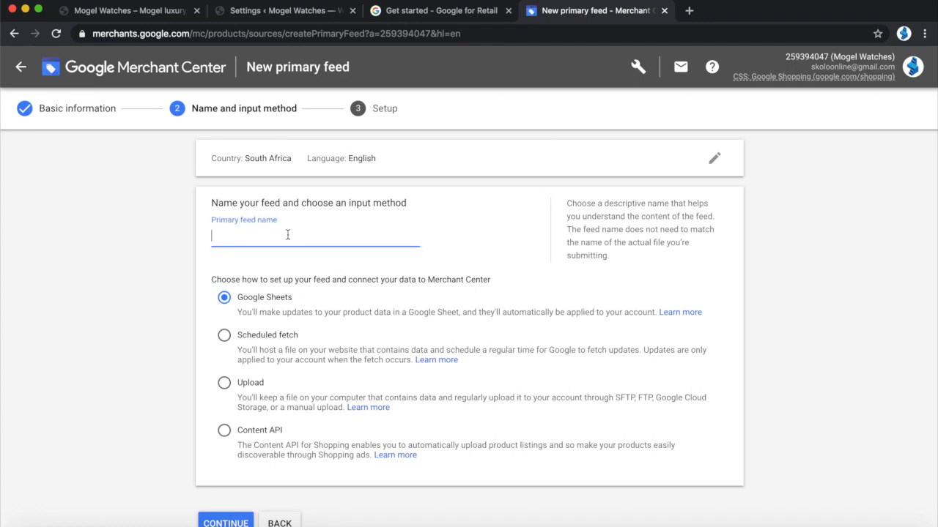
text(T)
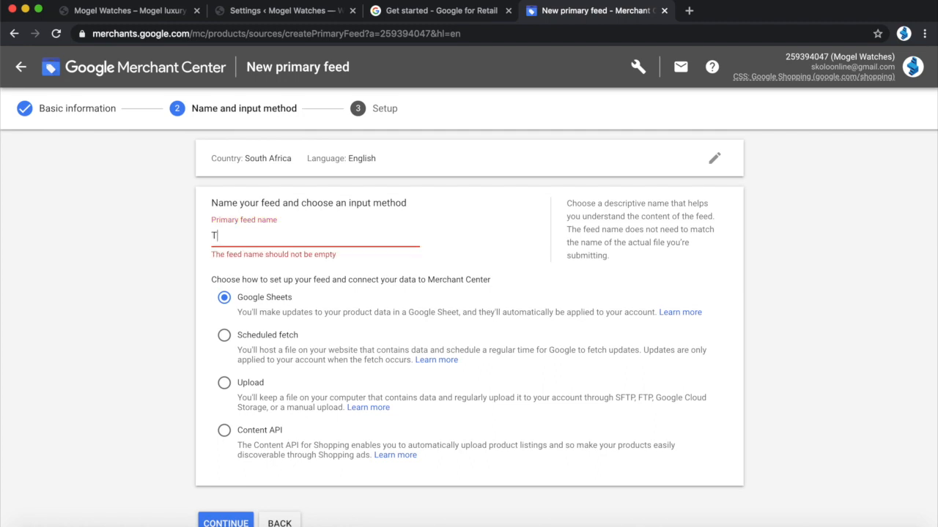
text(est Feed 1)
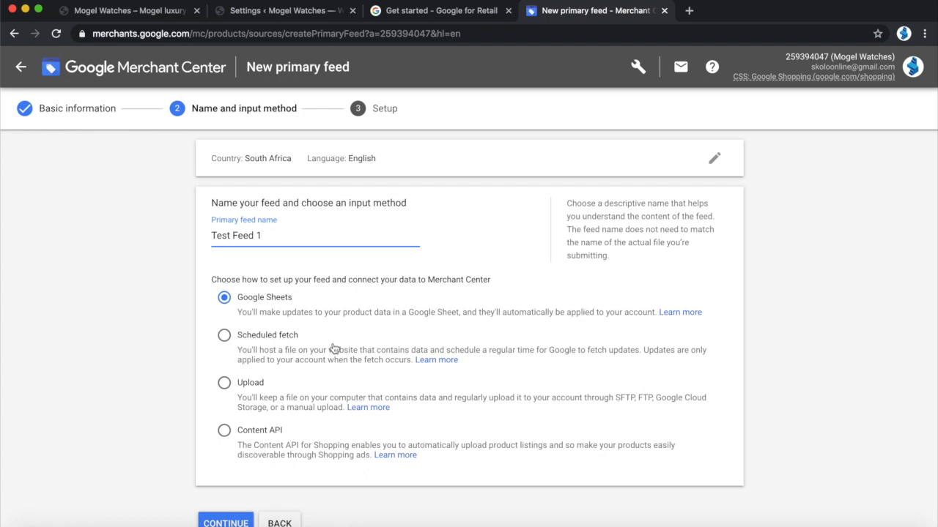
scroll(337, 348, down, 1)
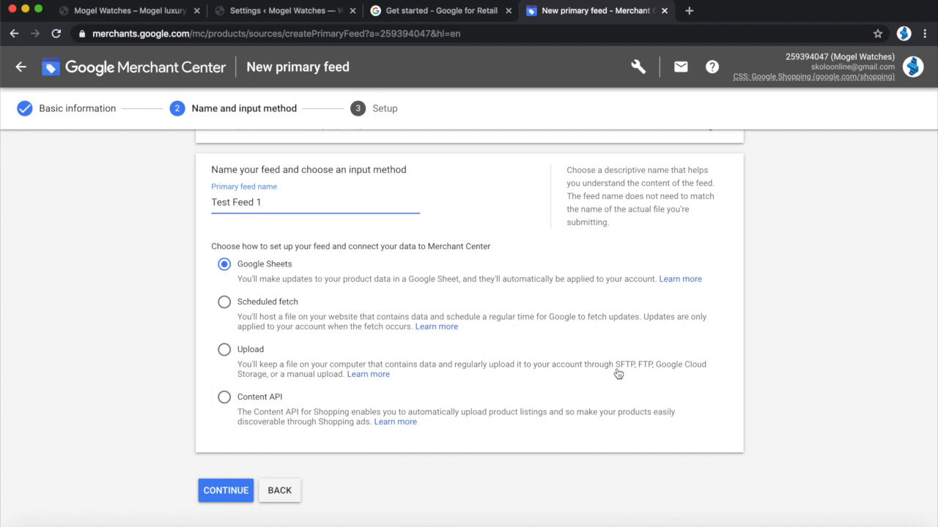
click(224, 304)
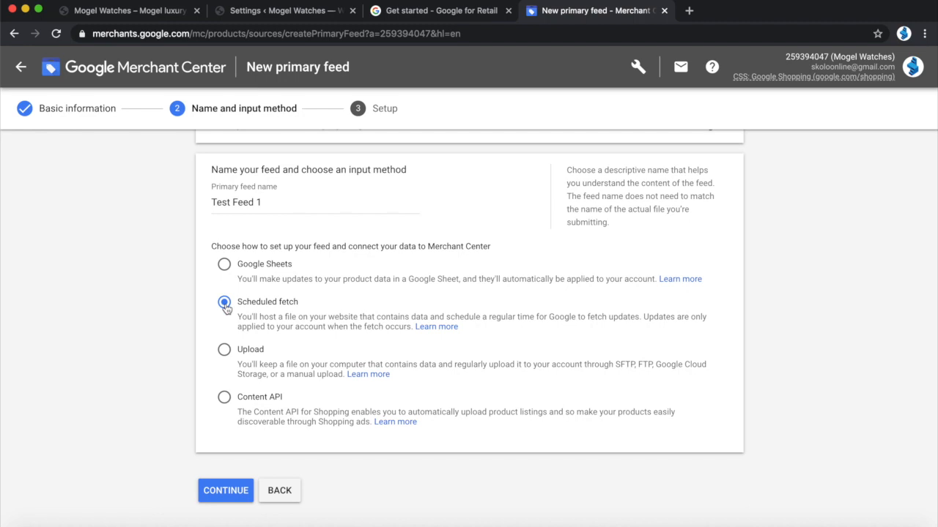
click(241, 491)
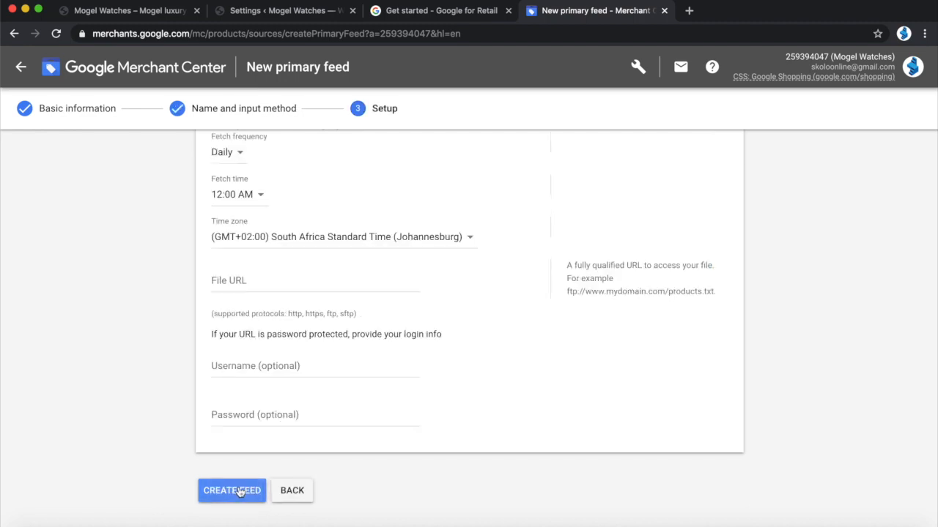
- Choose Daily as the feed's fetch frequency
scroll(376, 422, up, 3)
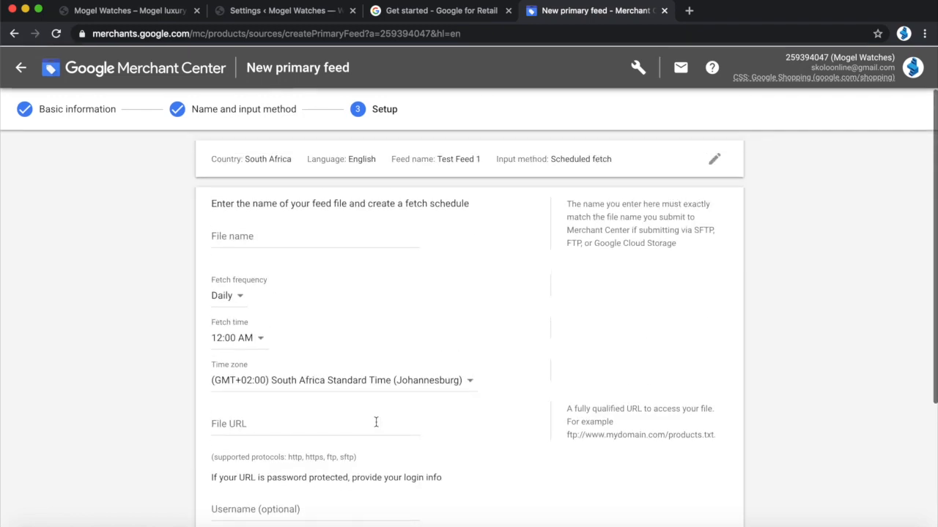
click(253, 238)
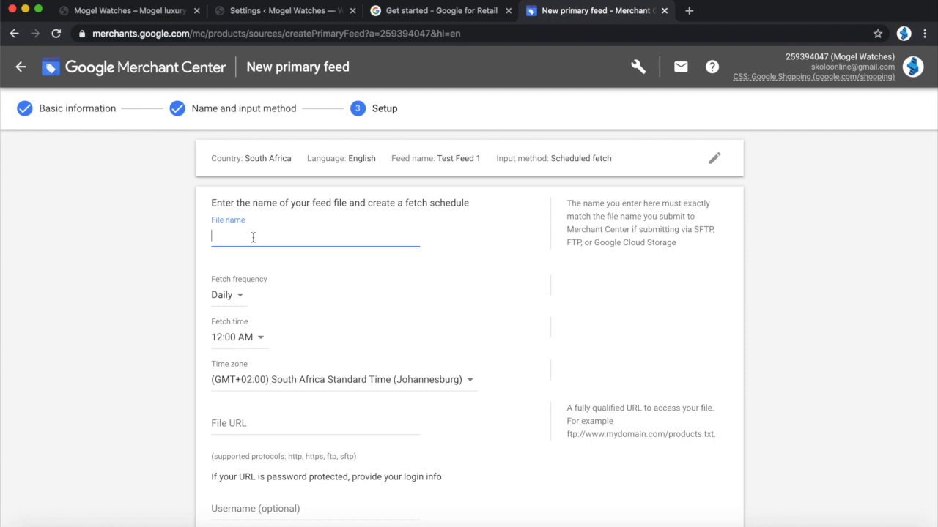
scroll(342, 330, down, 2)
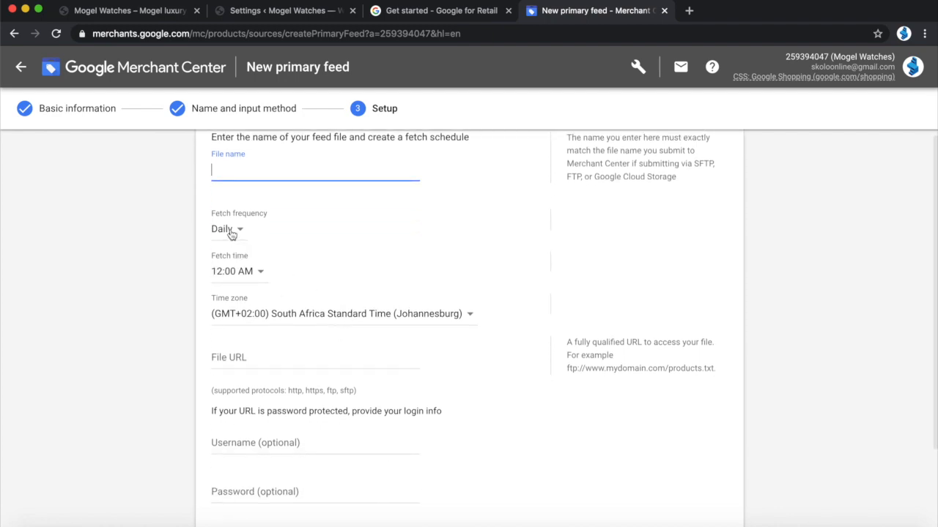
click(239, 230)
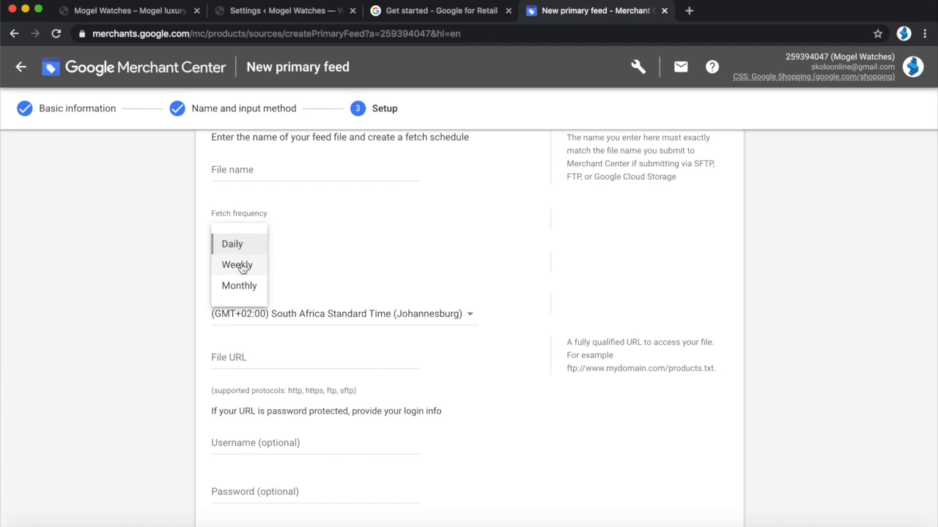
click(234, 247)
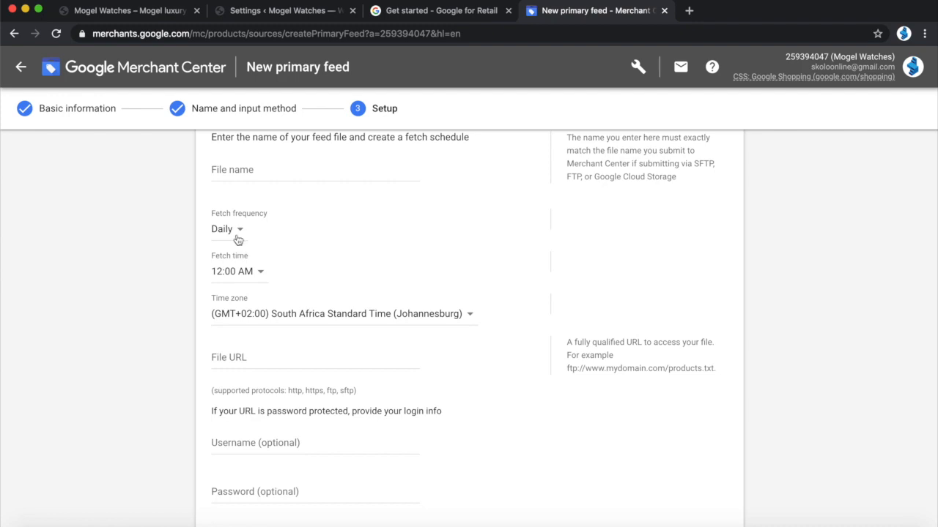
click(233, 233)
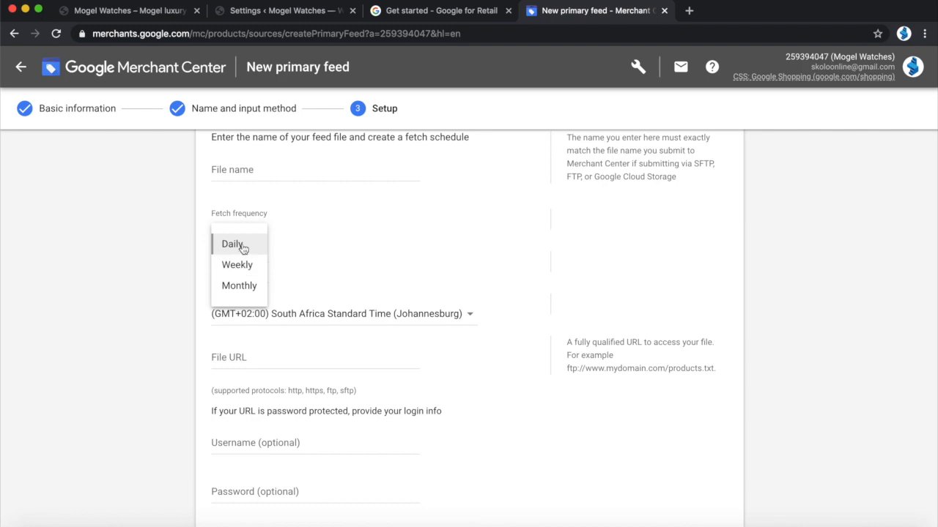
click(226, 245)
- Set the feed's daily fetch time to 4:00 AM
scroll(333, 256, down, 1)
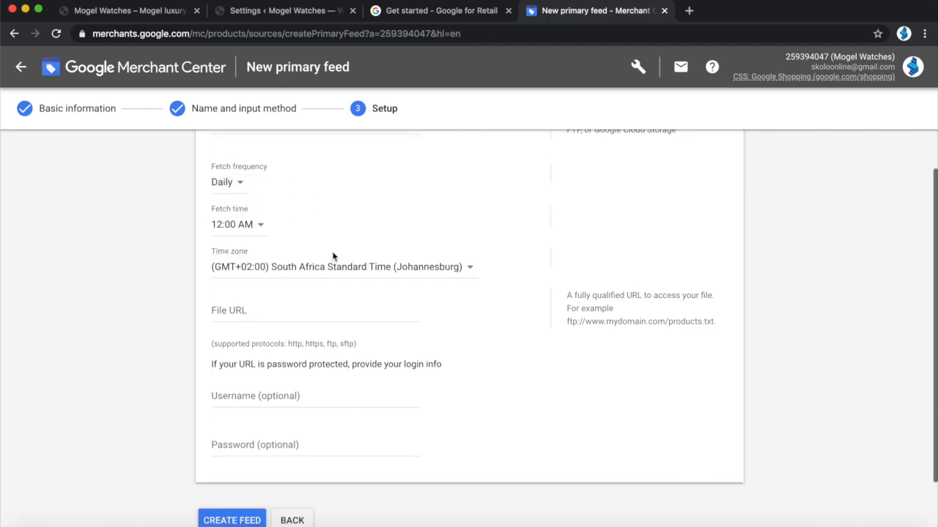
click(256, 225)
scroll(240, 367, down, 3)
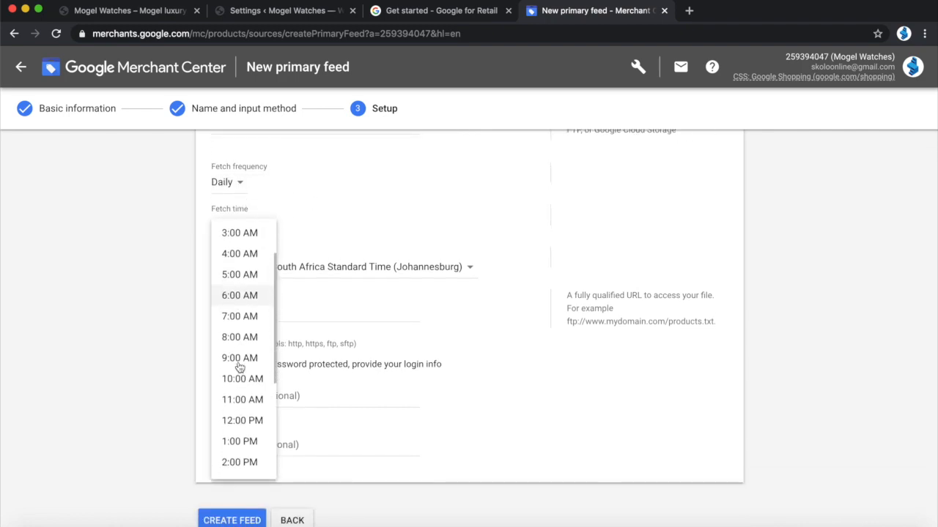
scroll(240, 367, down, 3)
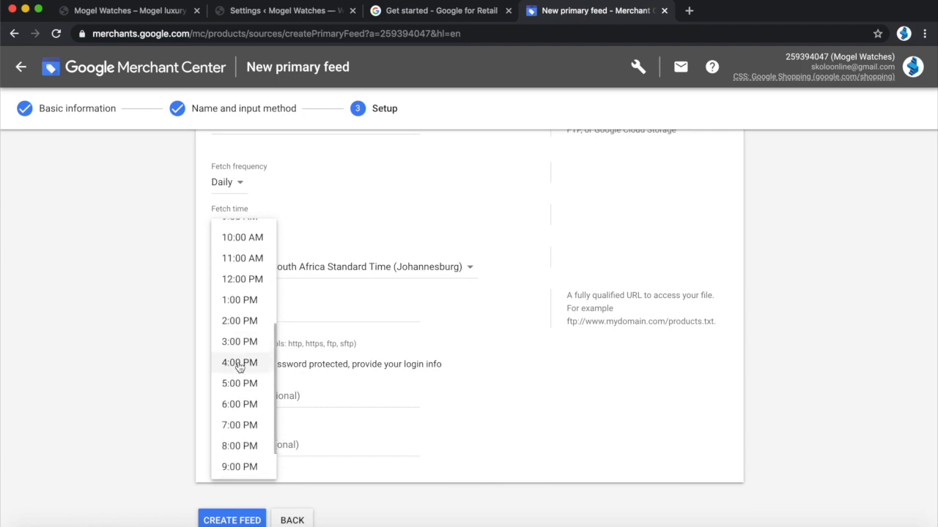
scroll(240, 366, up, 5)
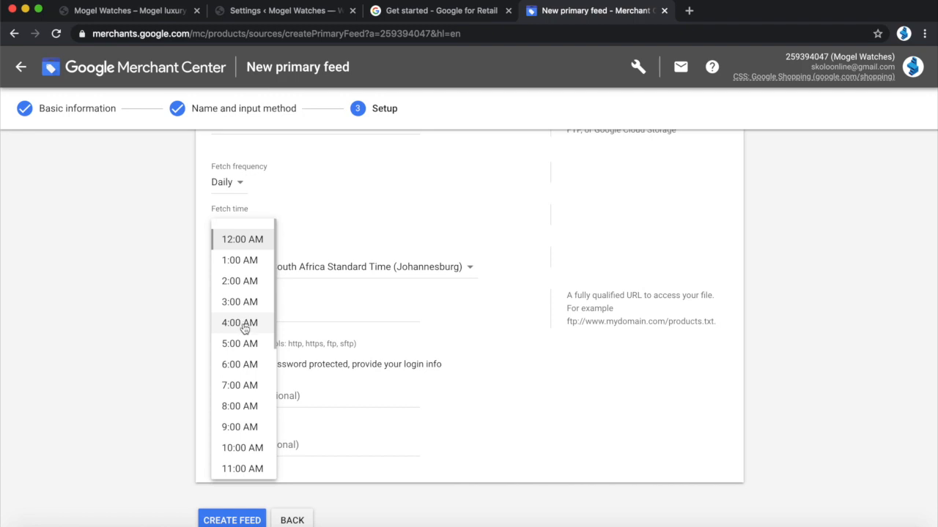
click(239, 326)
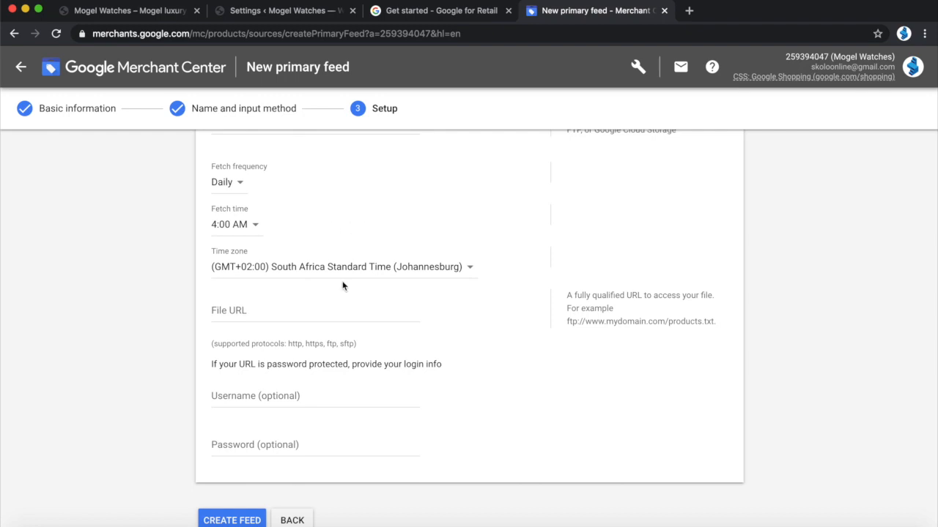
- Review the file URL, optional login and file name fields needed to create the scheduled feed
click(242, 311)
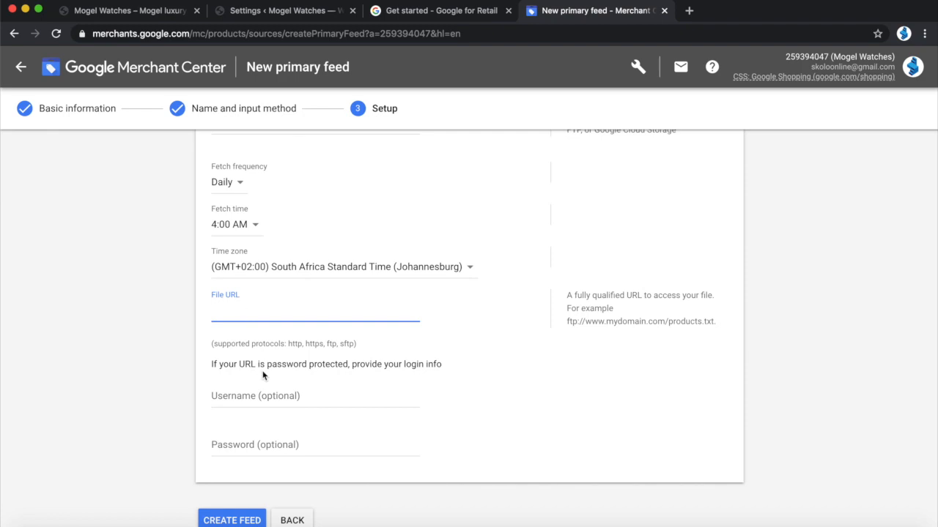
scroll(282, 467, down, 1)
scroll(283, 467, down, 2)
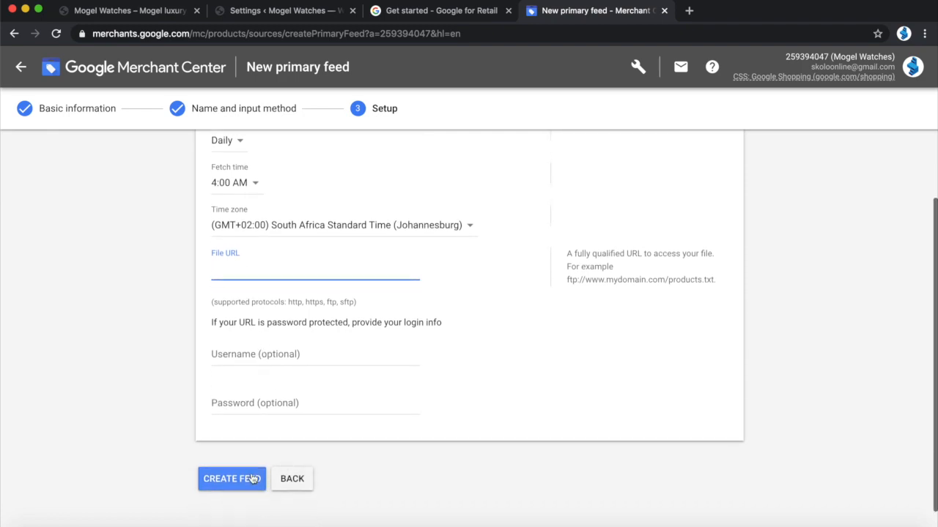
scroll(350, 359, up, 3)
scroll(338, 308, up, 3)
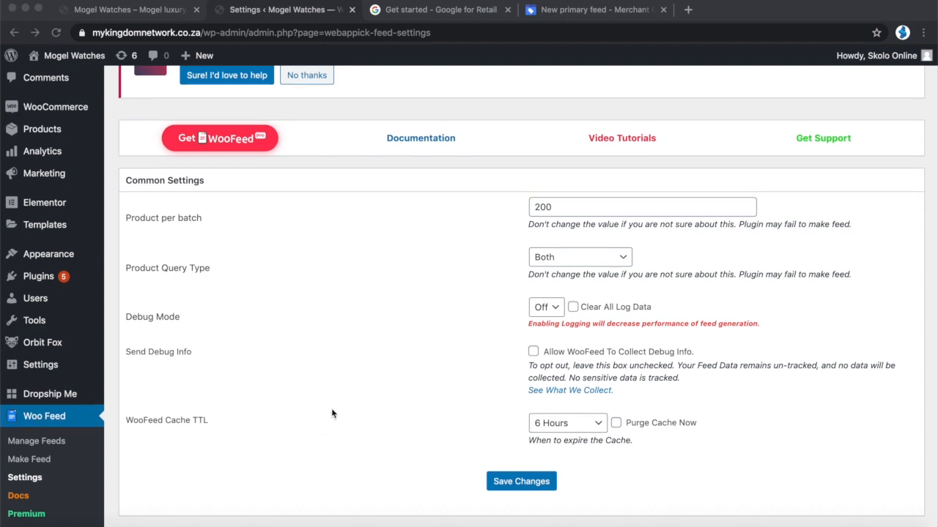
- Set the feed plugin's number of products per batch to 20 and save the settings
scroll(331, 414, up, 1)
scroll(236, 417, down, 1)
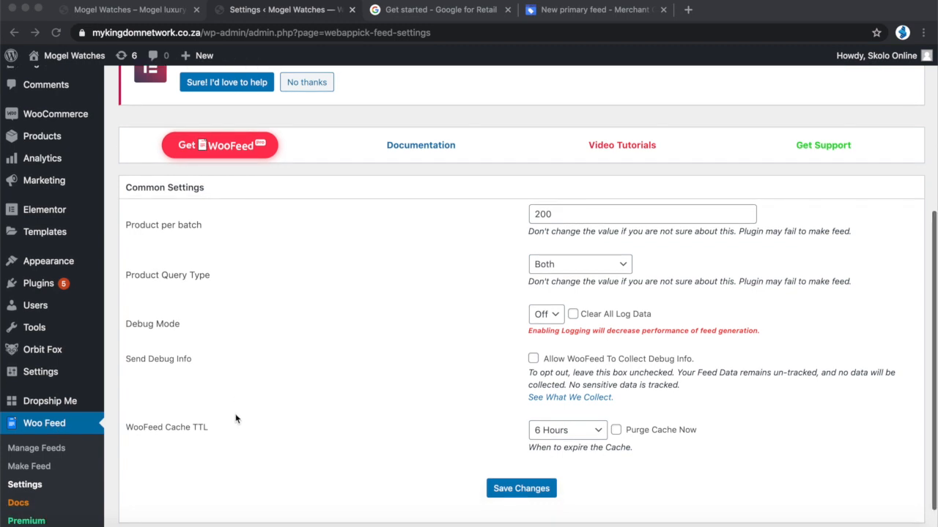
click(49, 426)
scroll(315, 387, up, 1)
scroll(316, 385, down, 1)
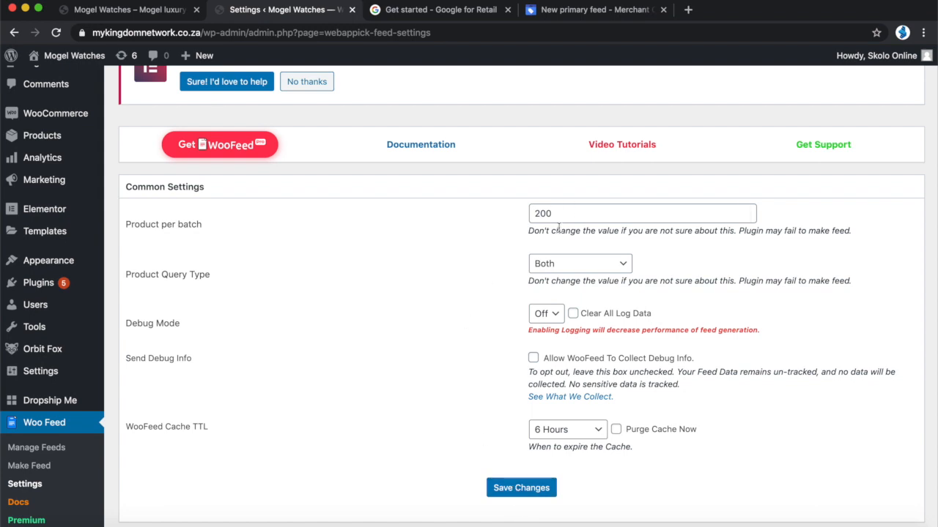
drag(561, 214, 488, 216)
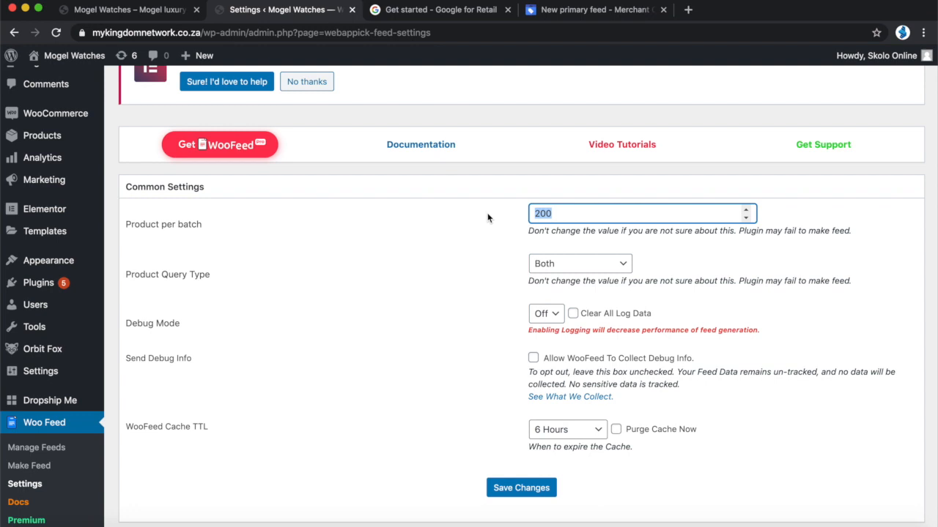
text(20)
click(454, 279)
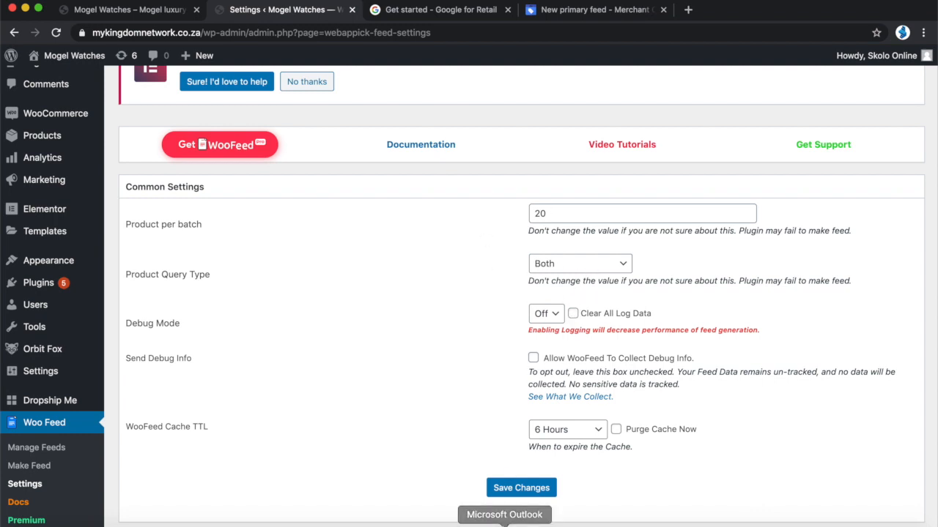
click(515, 492)
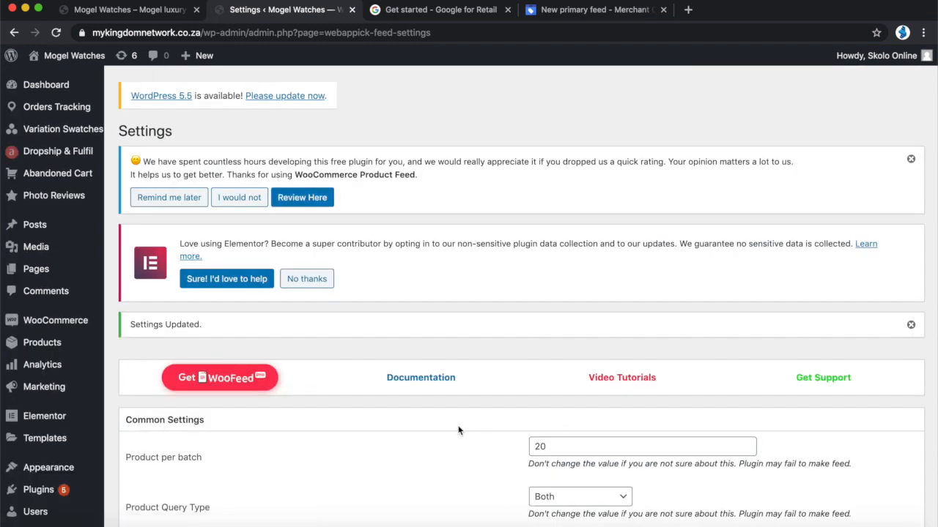
- Start making a new feed in the Woo Feed plugin using the Google Shopping template
scroll(458, 430, down, 1)
scroll(459, 431, down, 4)
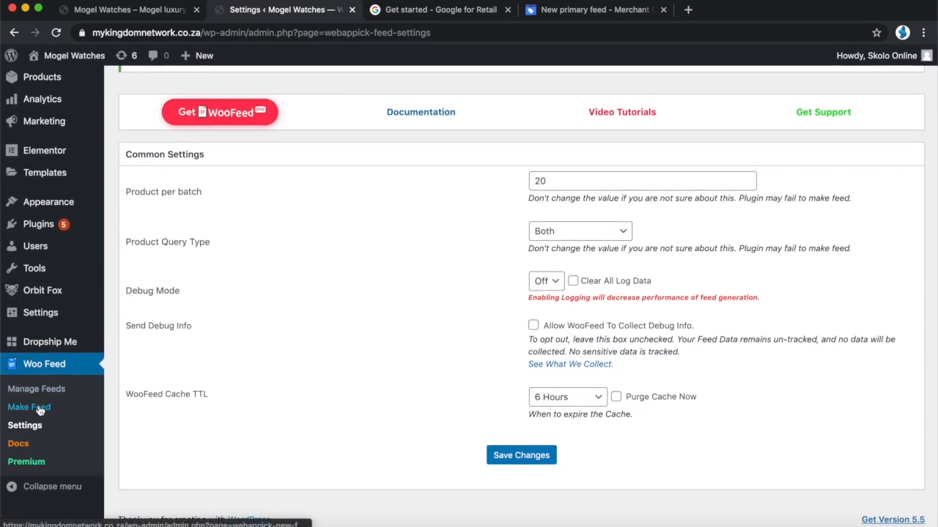
click(42, 412)
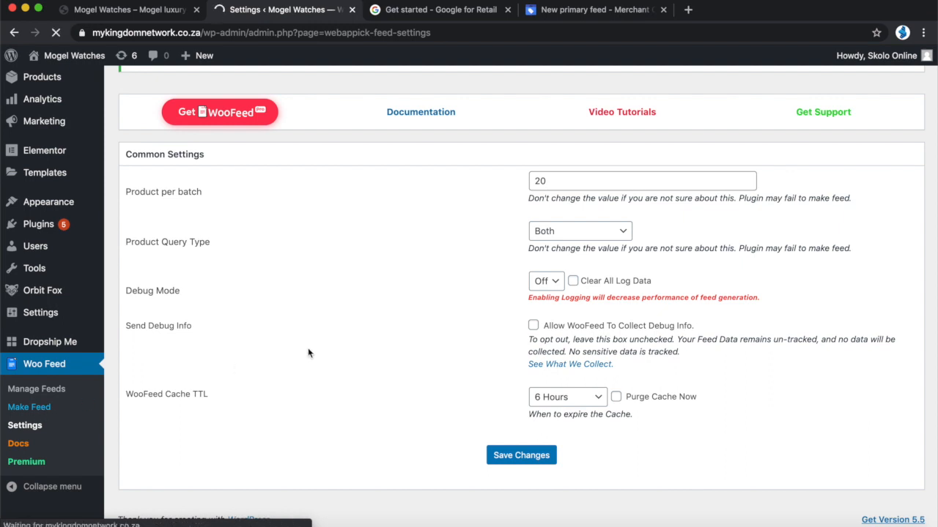
scroll(306, 399, down, 2)
scroll(305, 398, down, 1)
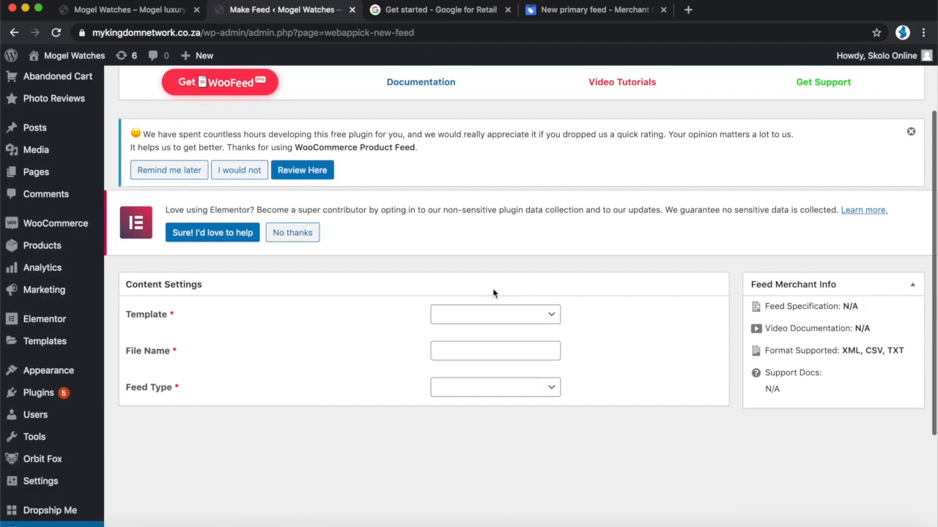
click(470, 315)
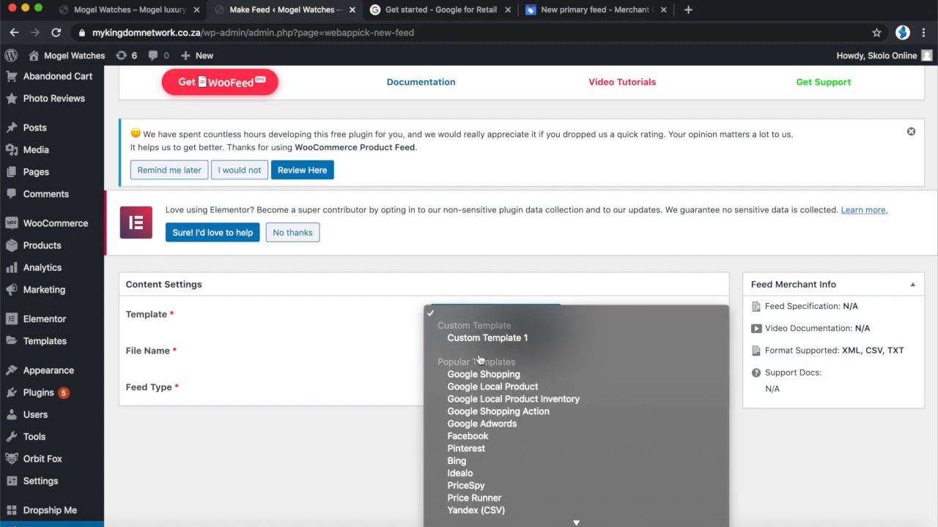
scroll(477, 364, down, 2)
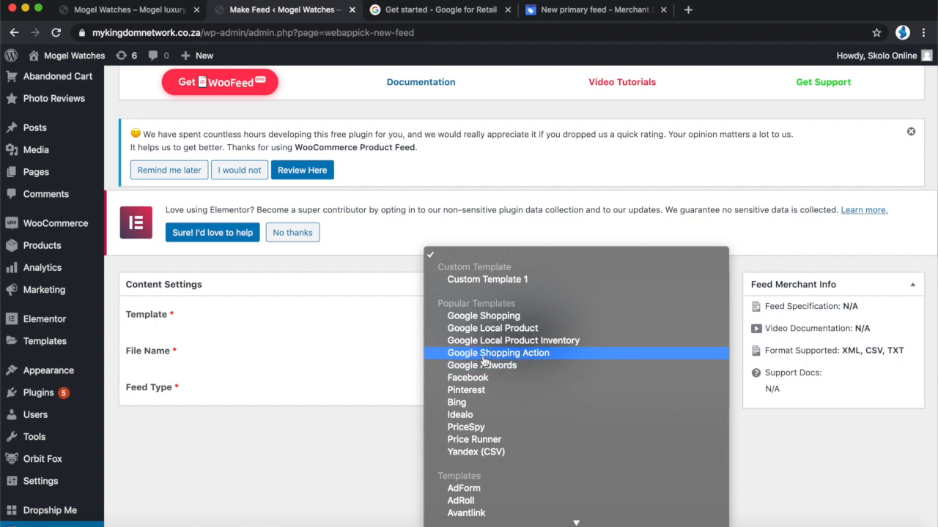
click(480, 317)
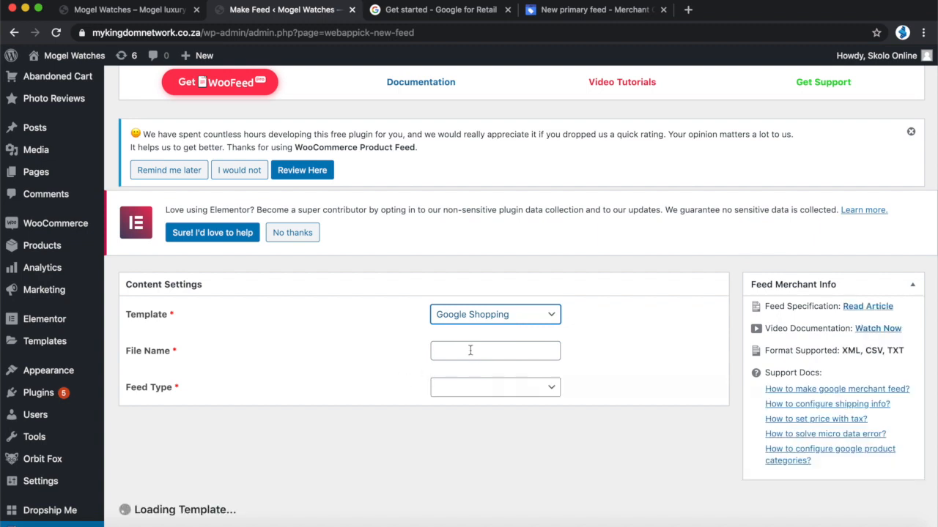
- Name the feed file GoogleShopTest1 and choose XML as its feed type
click(471, 351)
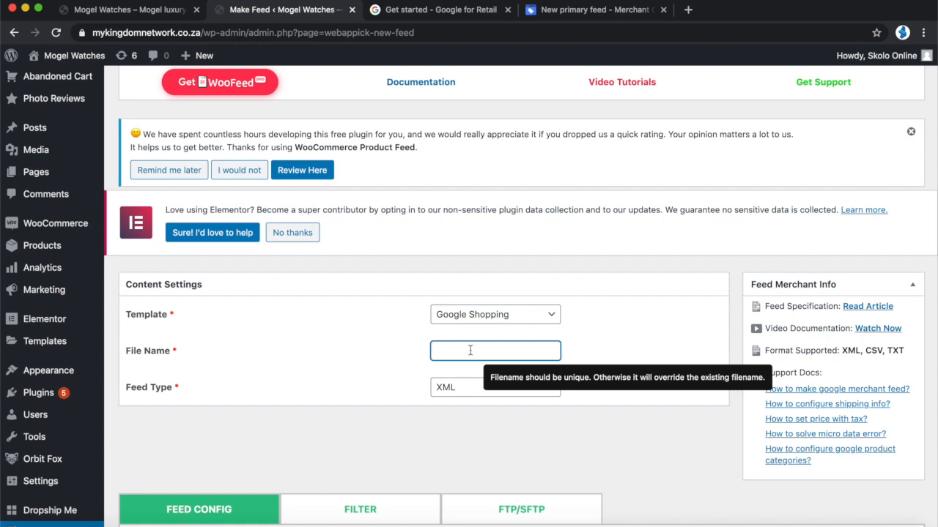
text(GoogleShopTest1)
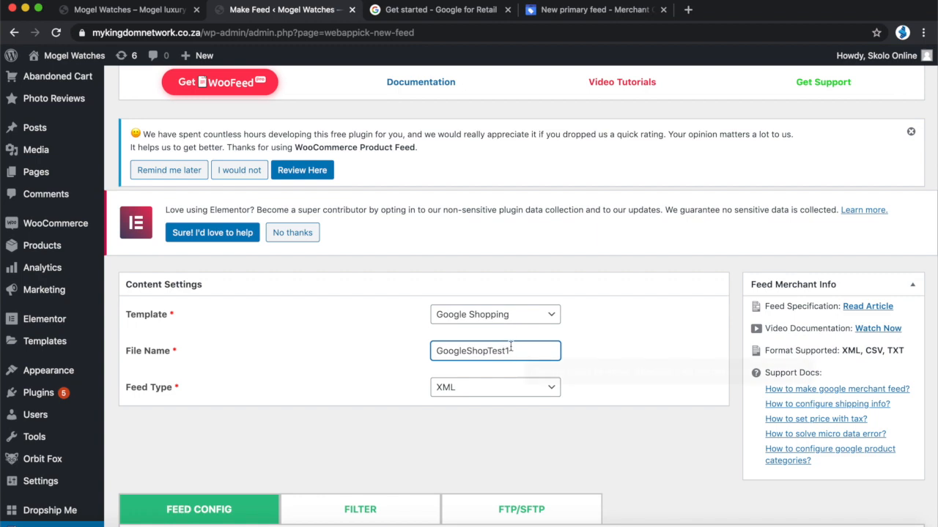
scroll(508, 351, down, 1)
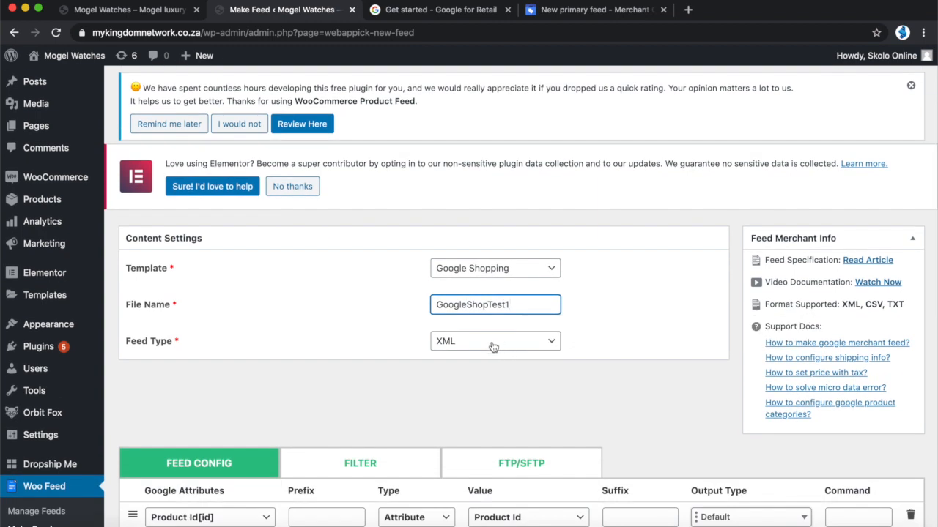
click(492, 344)
click(492, 342)
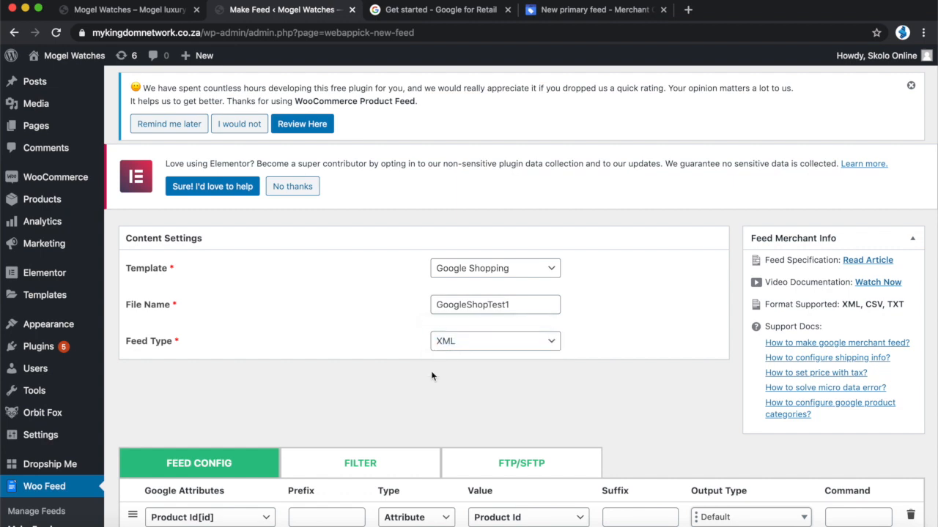
- Examine the feed configuration table and the type and output type options offered for the Product Id attribute
scroll(431, 376, down, 1)
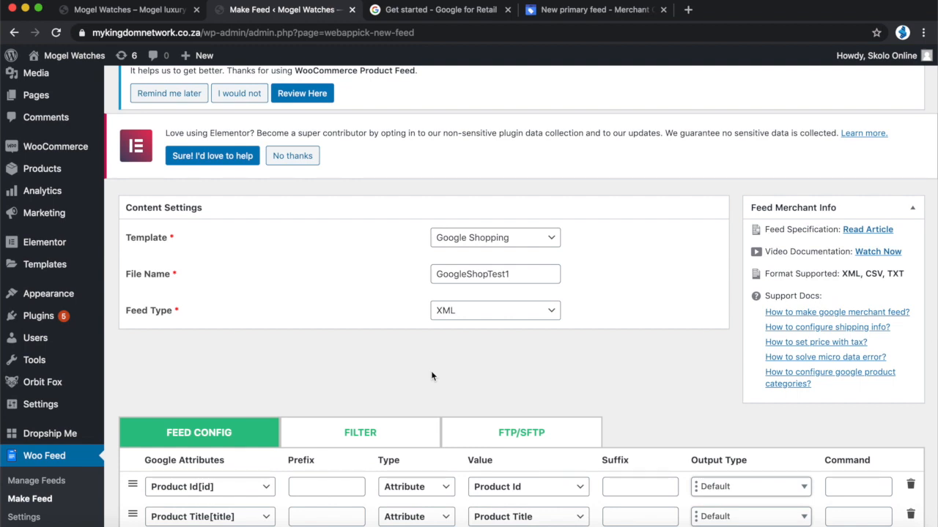
scroll(431, 376, down, 6)
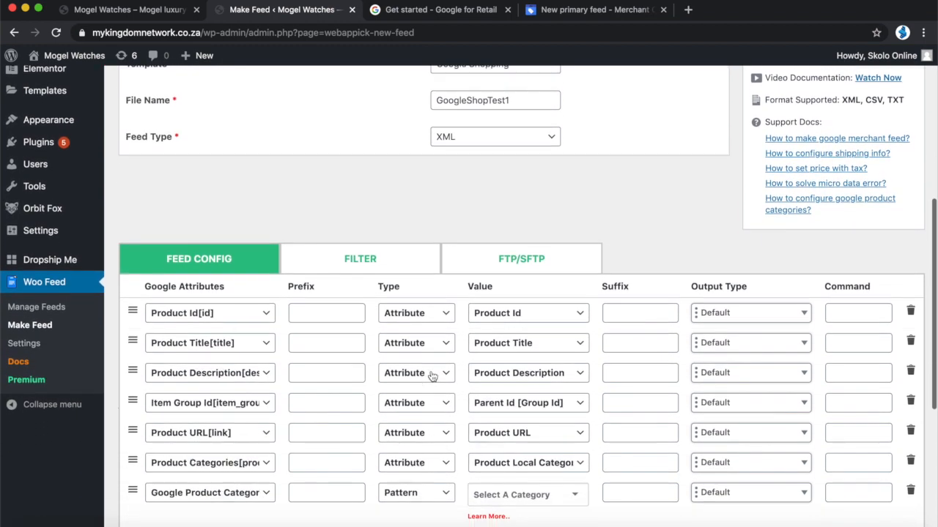
scroll(432, 376, down, 7)
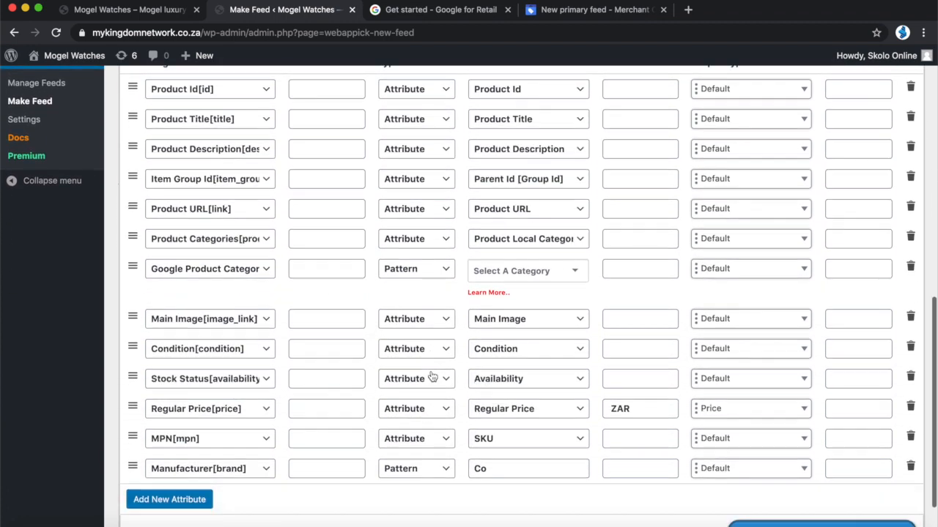
scroll(432, 376, up, 8)
scroll(432, 376, down, 8)
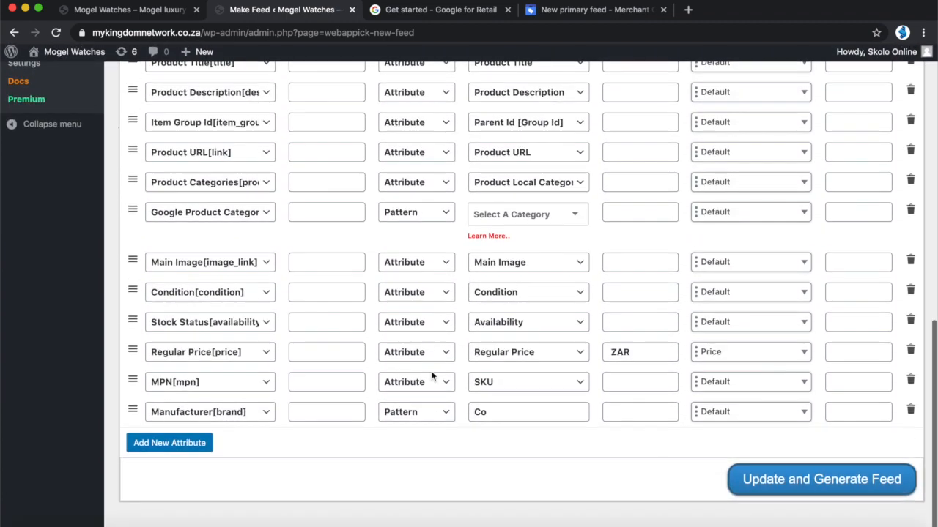
scroll(431, 372, up, 4)
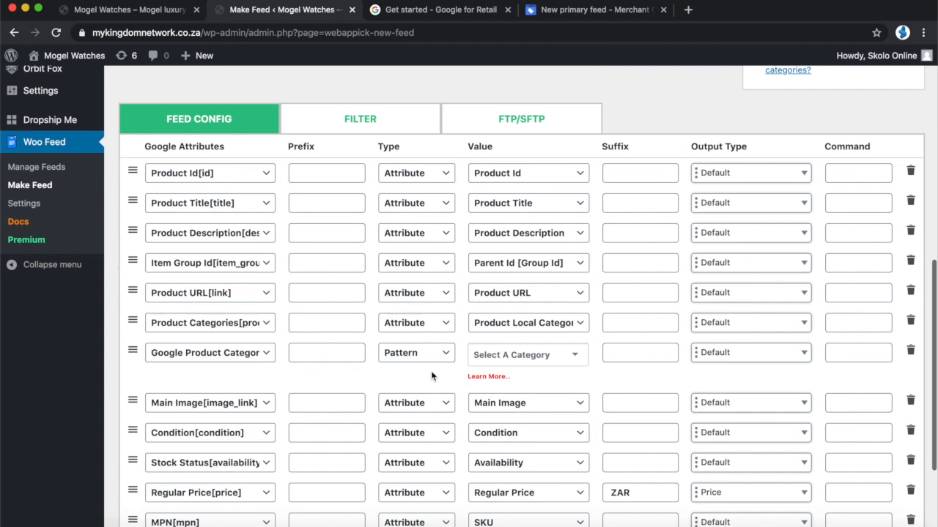
click(419, 179)
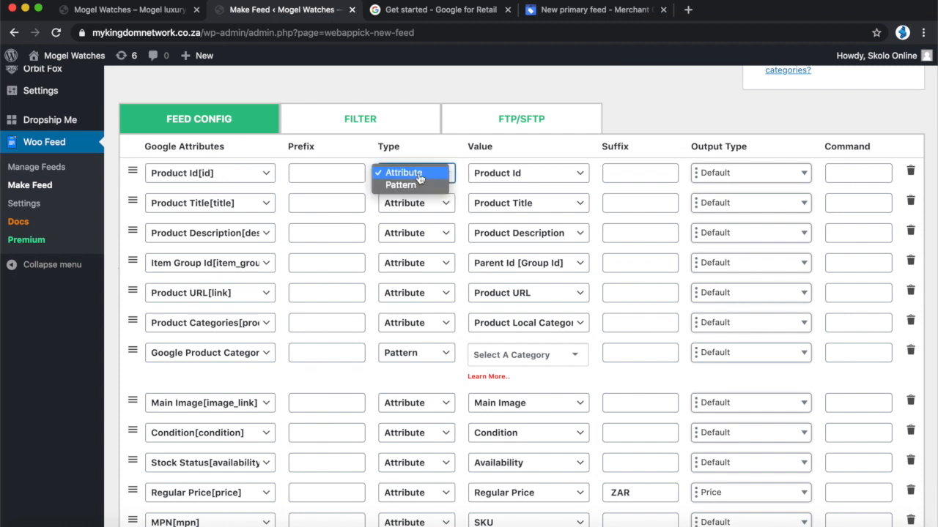
click(419, 176)
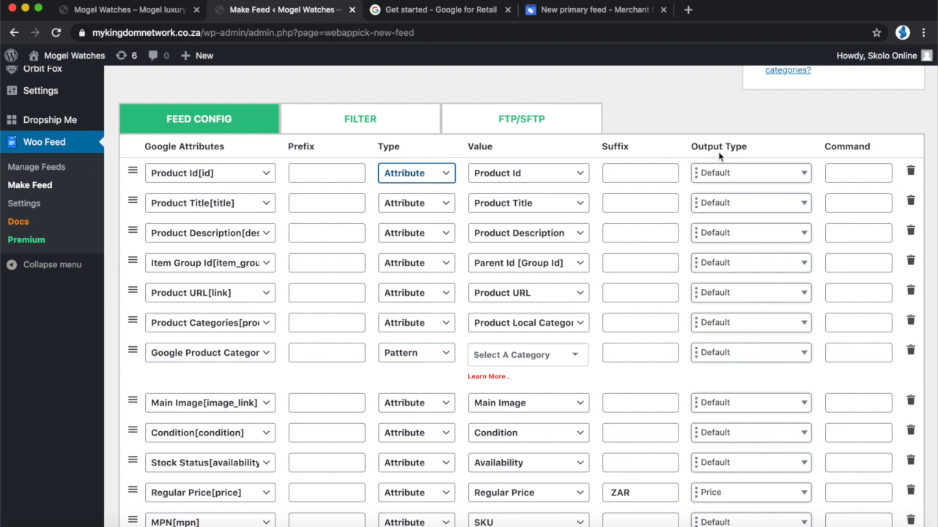
click(729, 173)
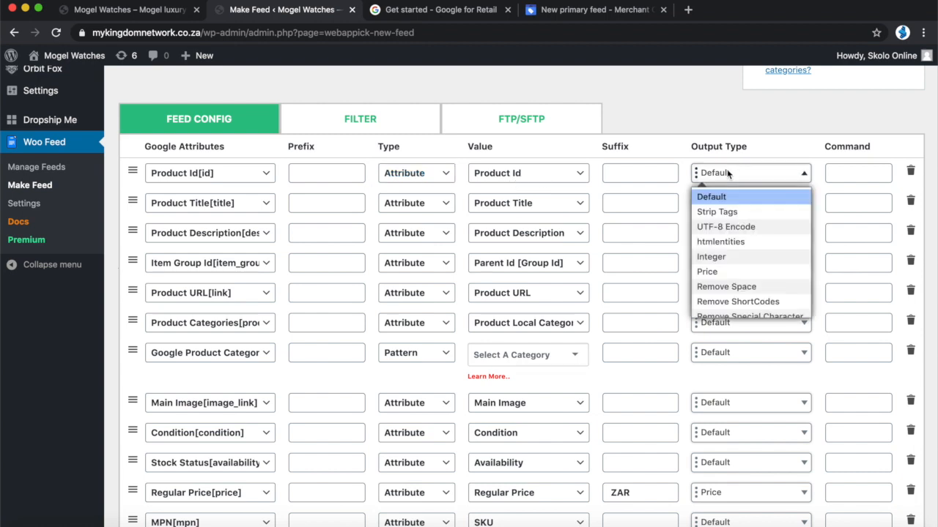
click(728, 175)
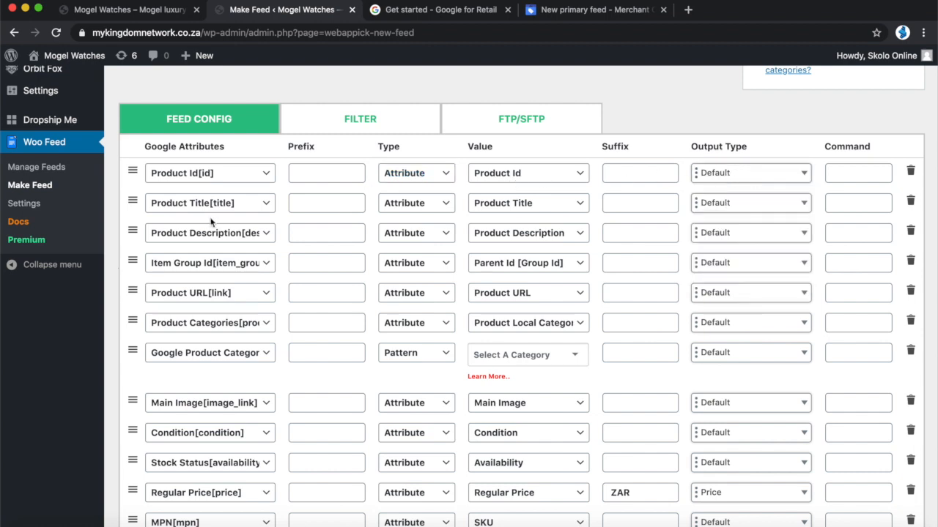
- Review the feed's attribute rows down to price, MPN and manufacturer, including their value, suffix and output type settings
scroll(220, 437, down, 3)
scroll(223, 113, up, 2)
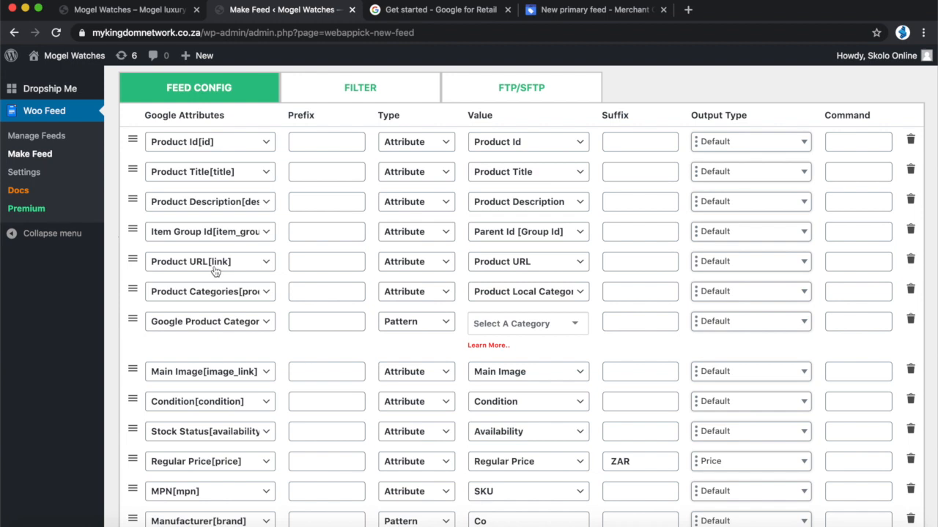
scroll(224, 339, down, 2)
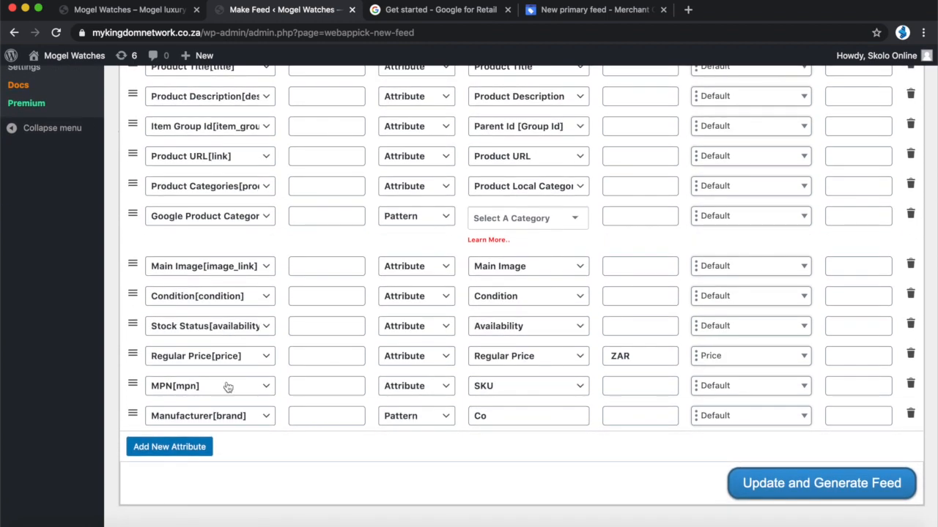
scroll(235, 377, up, 1)
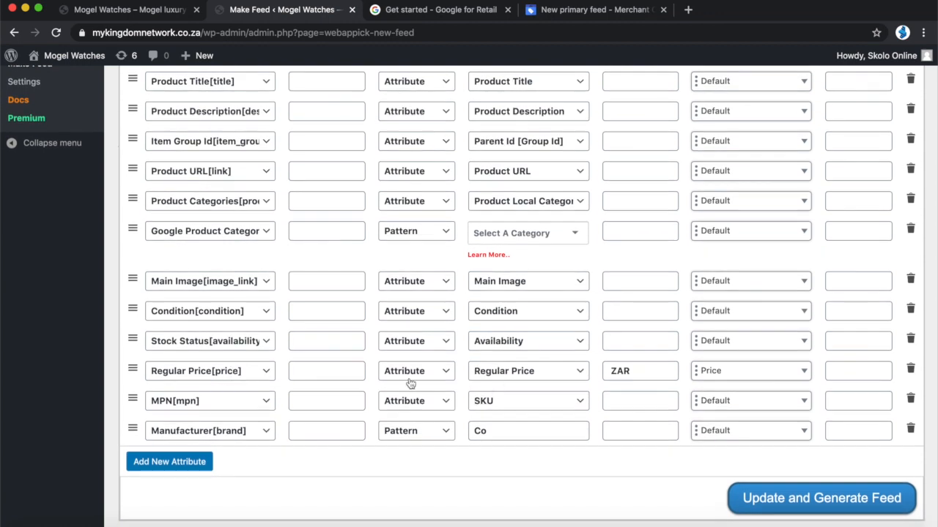
scroll(629, 374, up, 2)
scroll(631, 373, up, 3)
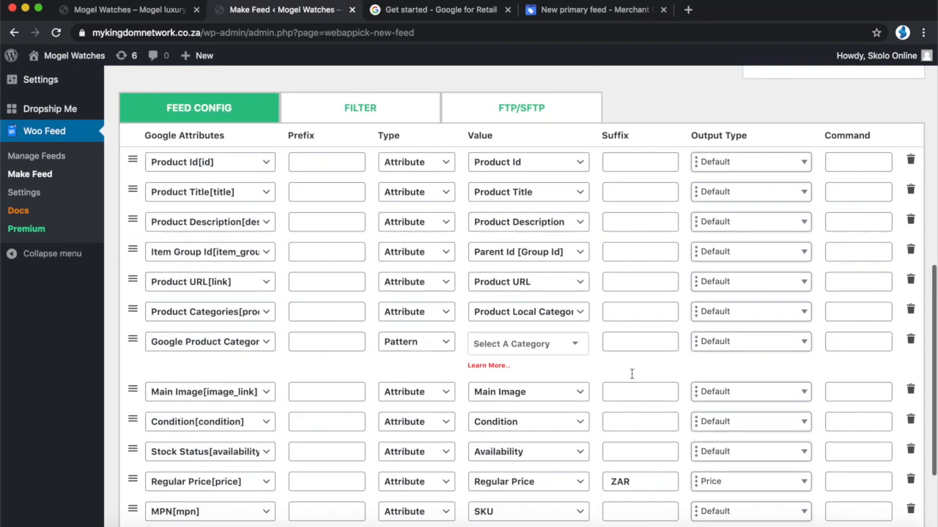
scroll(631, 373, down, 5)
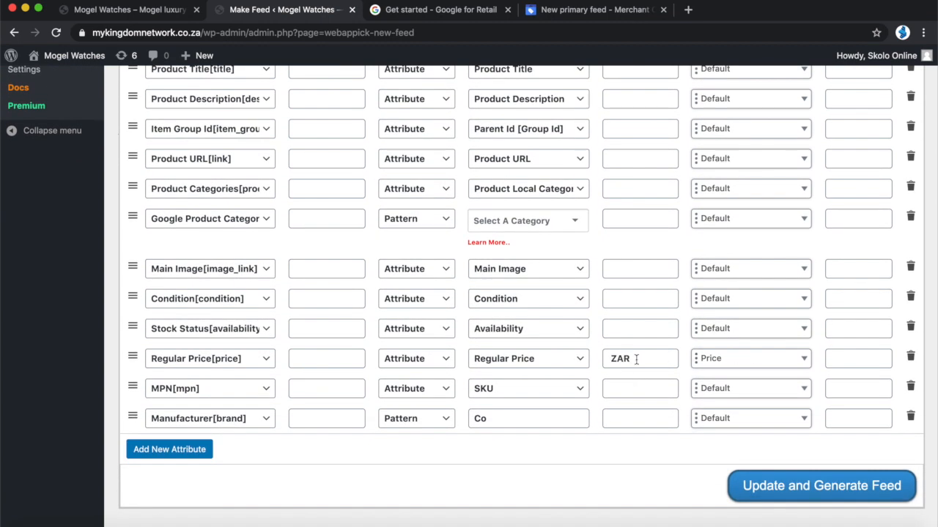
scroll(732, 360, up, 3)
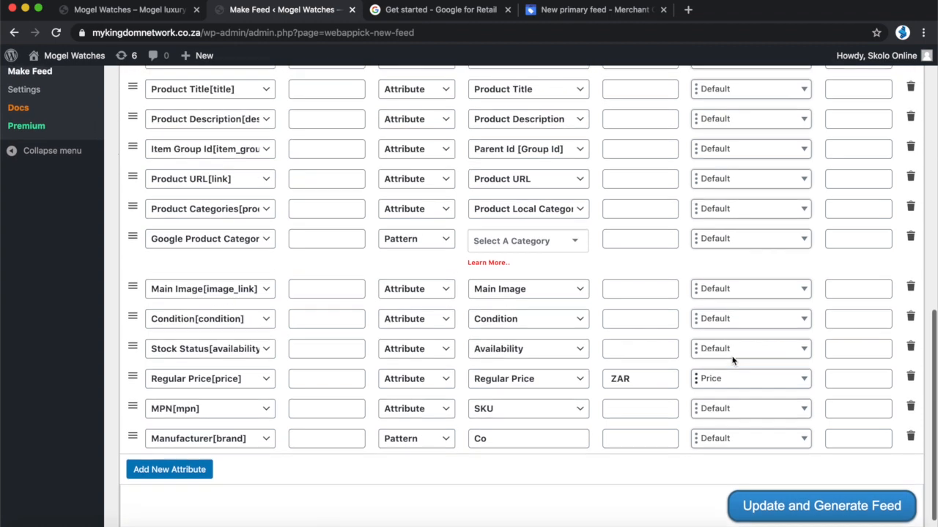
scroll(733, 360, down, 1)
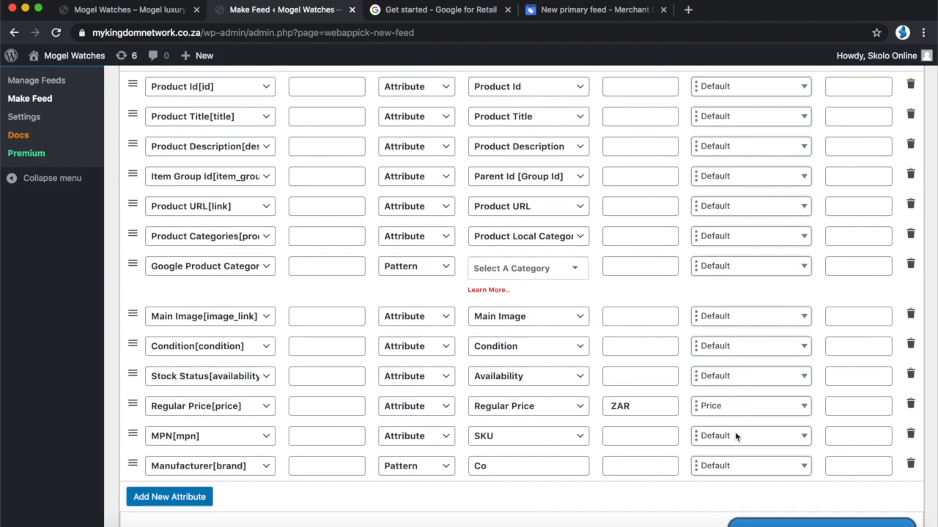
- Remove the Google Product Category attribute row from the feed configuration and generate the feed
scroll(726, 482, down, 1)
scroll(727, 480, up, 5)
scroll(727, 480, down, 5)
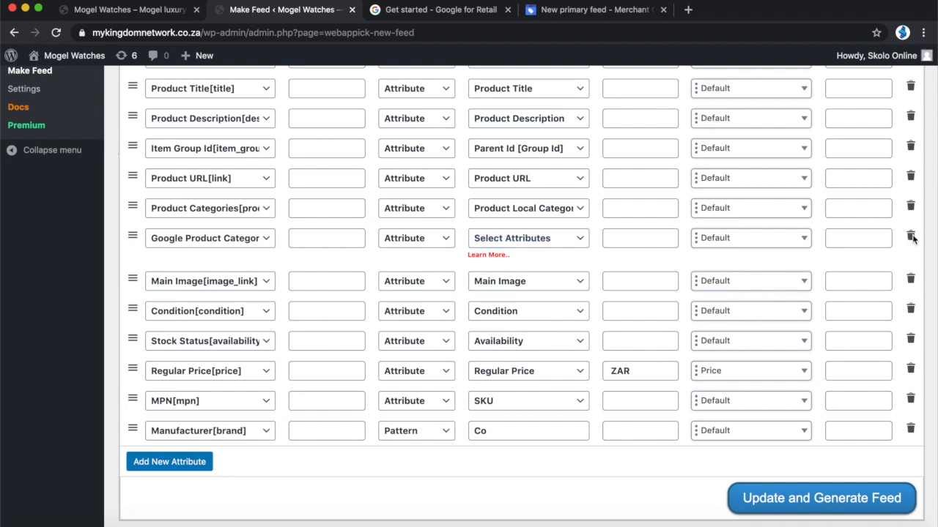
click(910, 237)
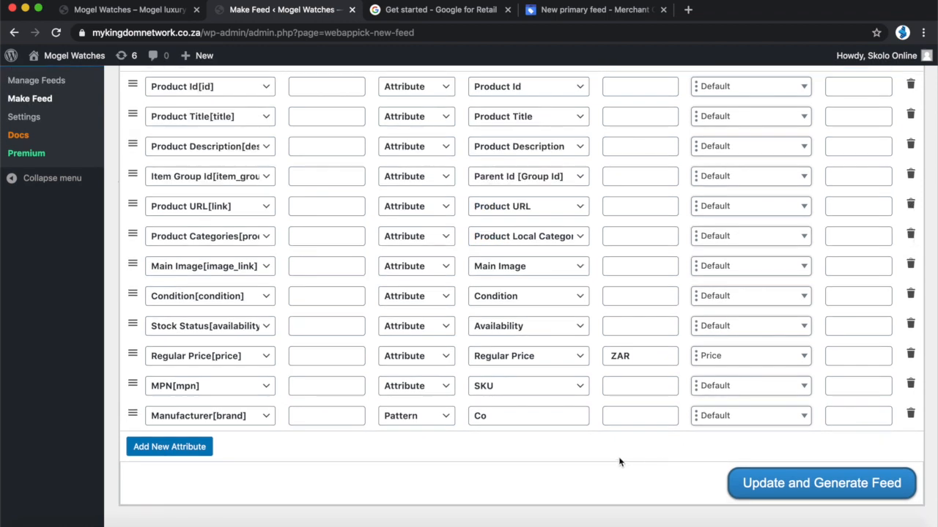
scroll(619, 462, up, 1)
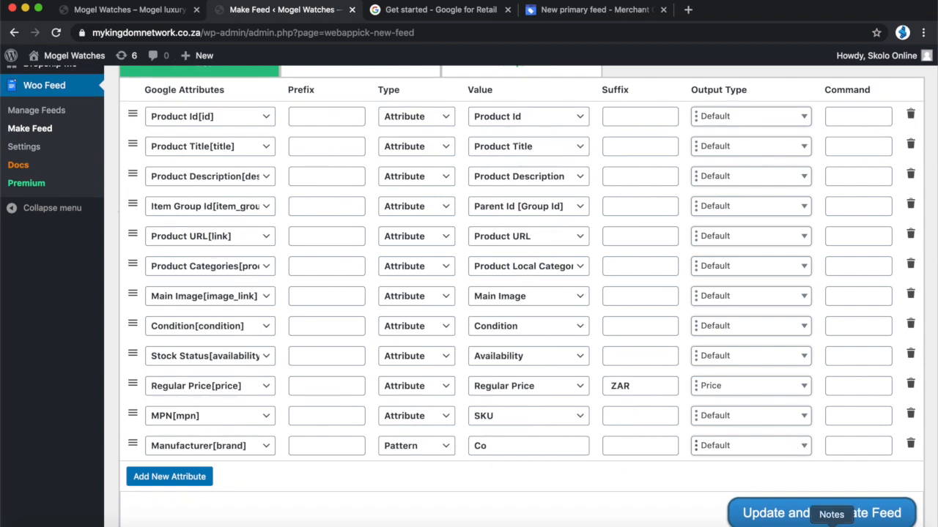
click(805, 517)
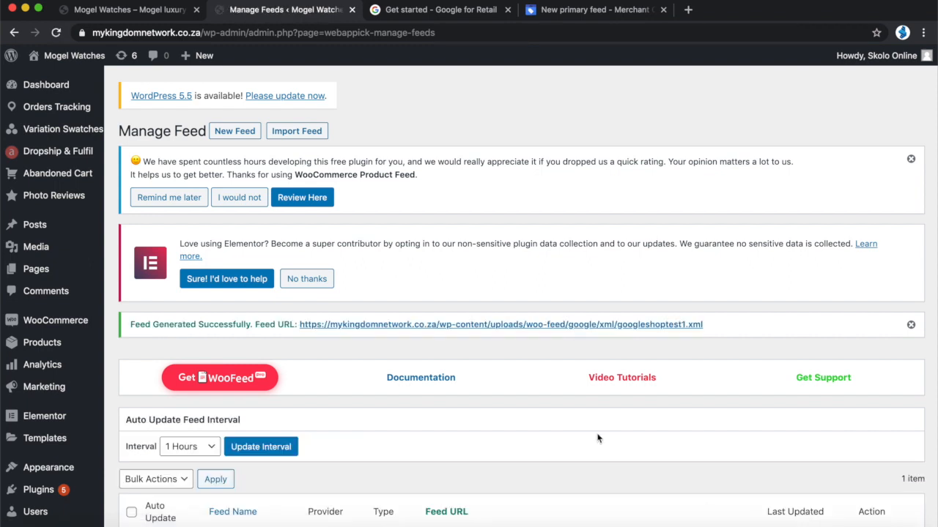
- Open the generated GoogleShopTest1 XML feed in a separate browser tab and look through its product entries
scroll(597, 438, down, 5)
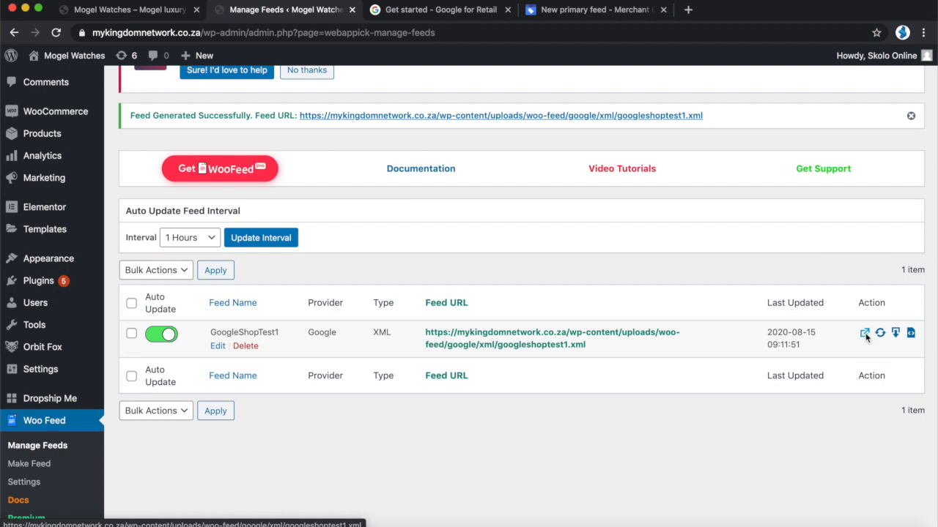
right_click(865, 336)
click(767, 340)
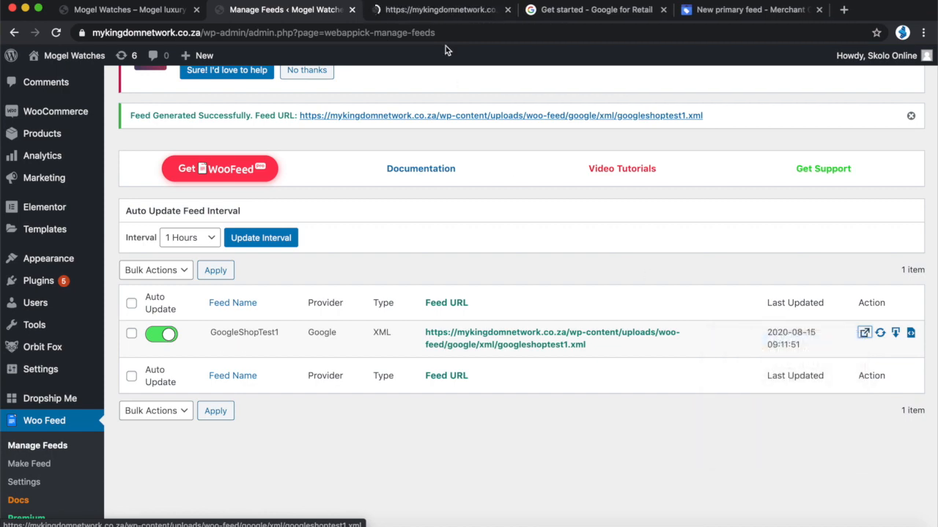
click(414, 10)
scroll(316, 300, down, 10)
scroll(317, 299, down, 20)
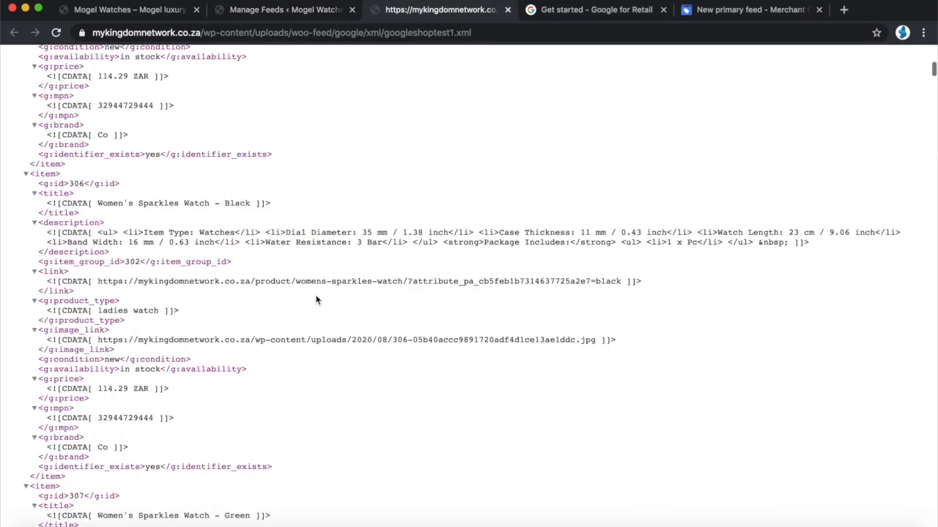
scroll(317, 299, down, 20)
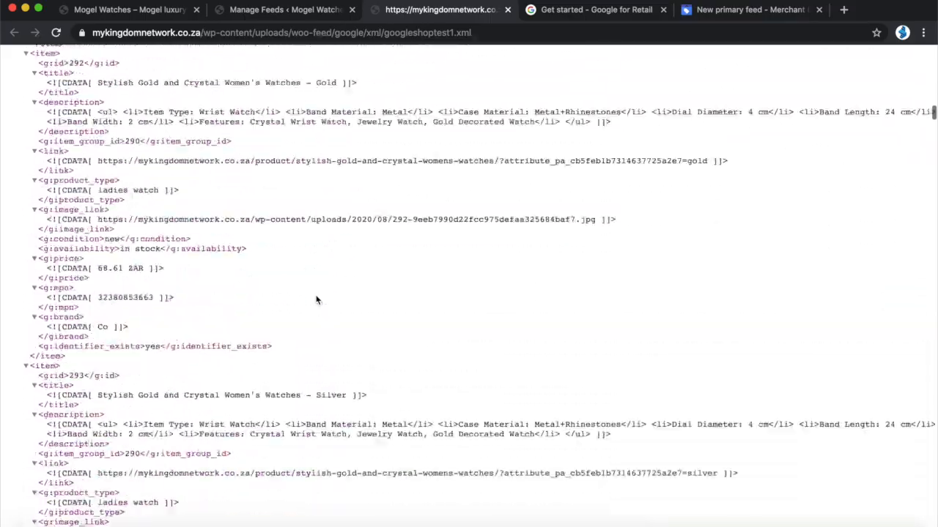
scroll(316, 295, up, 20)
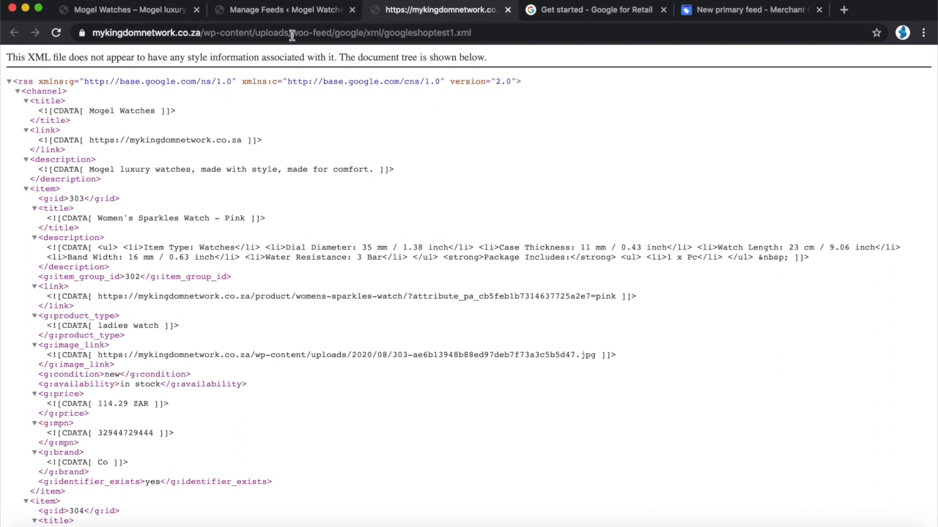
- Copy the GoogleShopTest1 feed URL from Manage Feeds into the File URL of the Merchant Center primary feed and check the full address
click(289, 11)
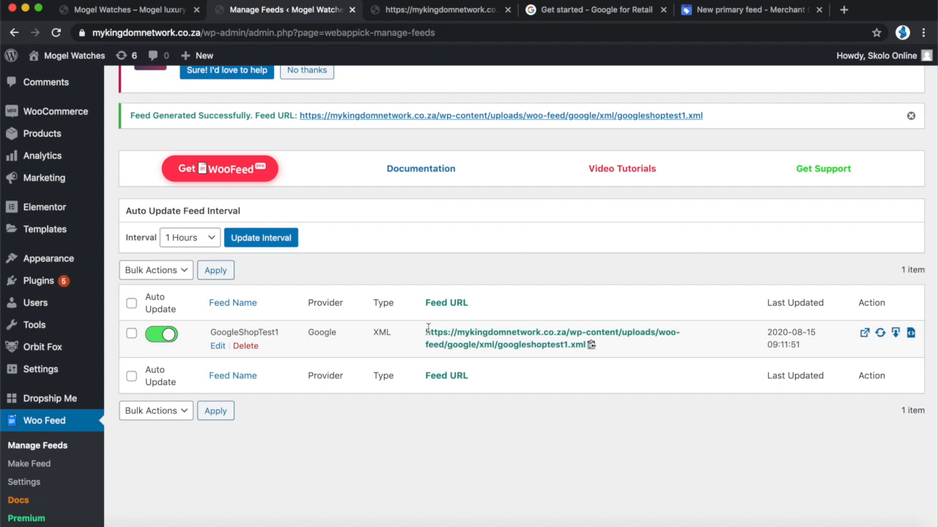
drag(425, 329, 590, 347)
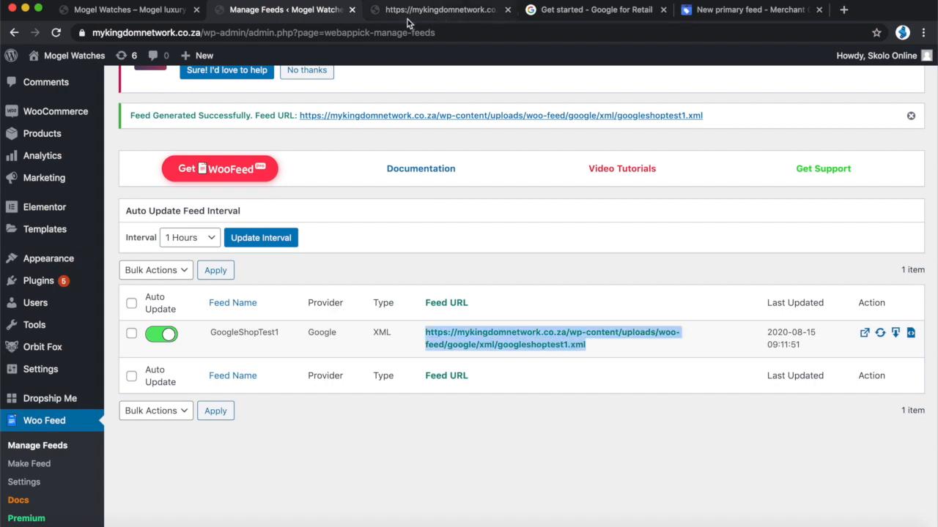
click(720, 13)
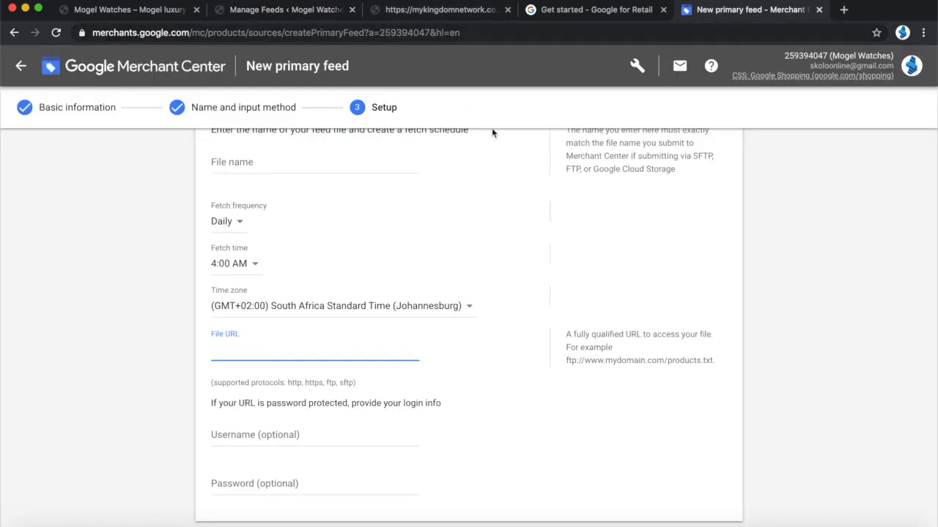
scroll(328, 202, up, 2)
scroll(329, 201, down, 3)
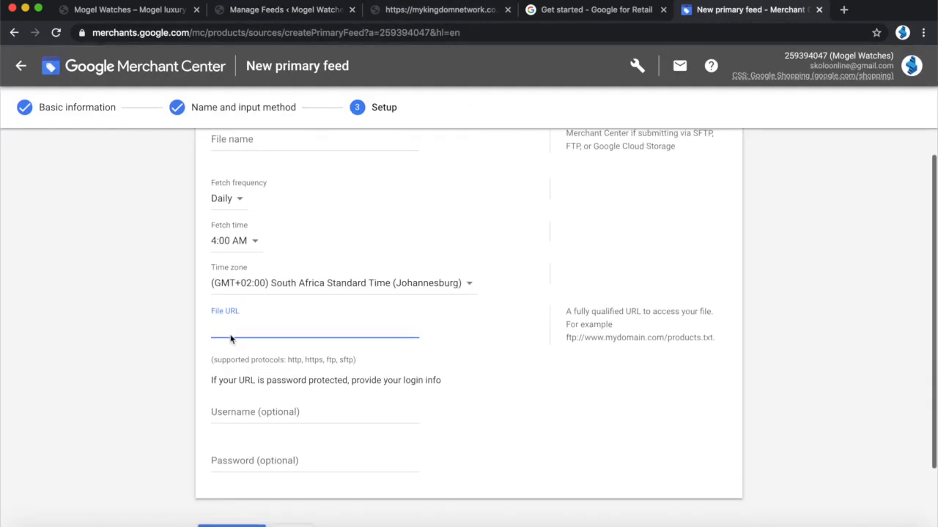
key(super+v)
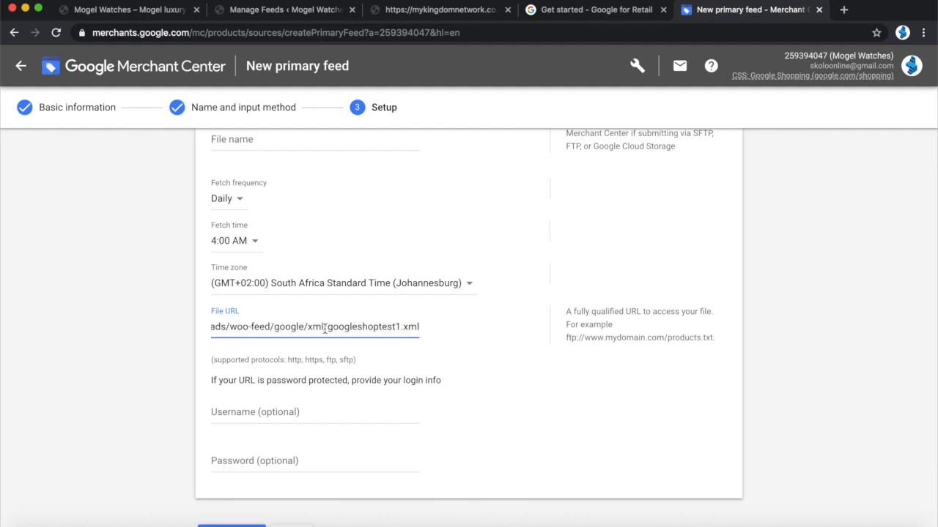
scroll(322, 327, left, 2)
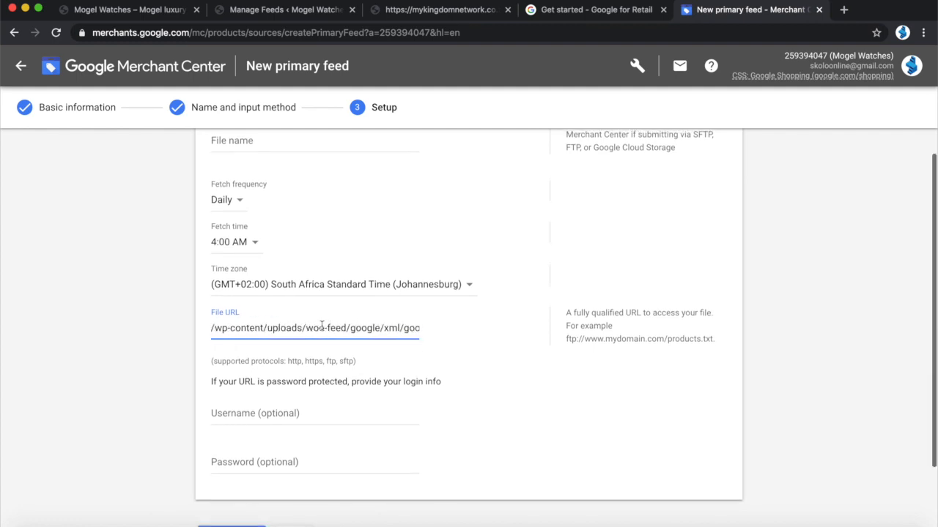
scroll(305, 251, up, 2)
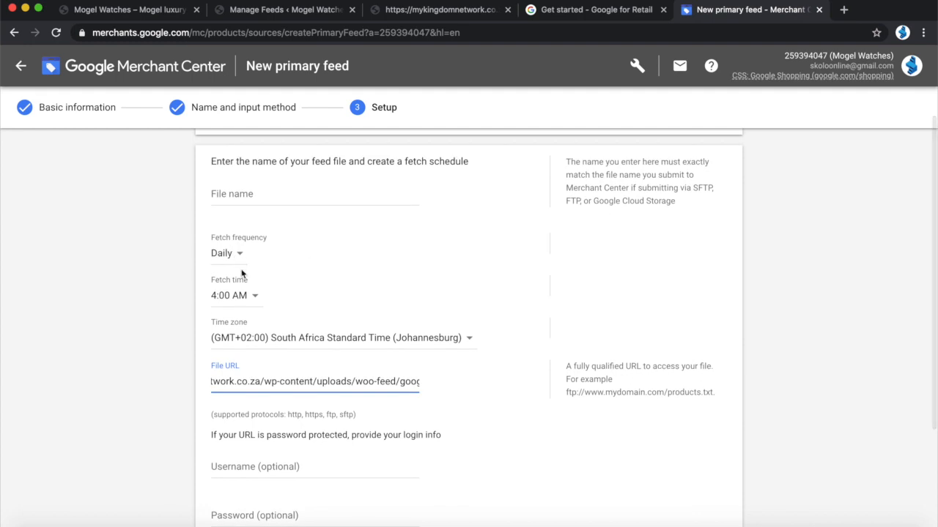
scroll(225, 385, left, 3)
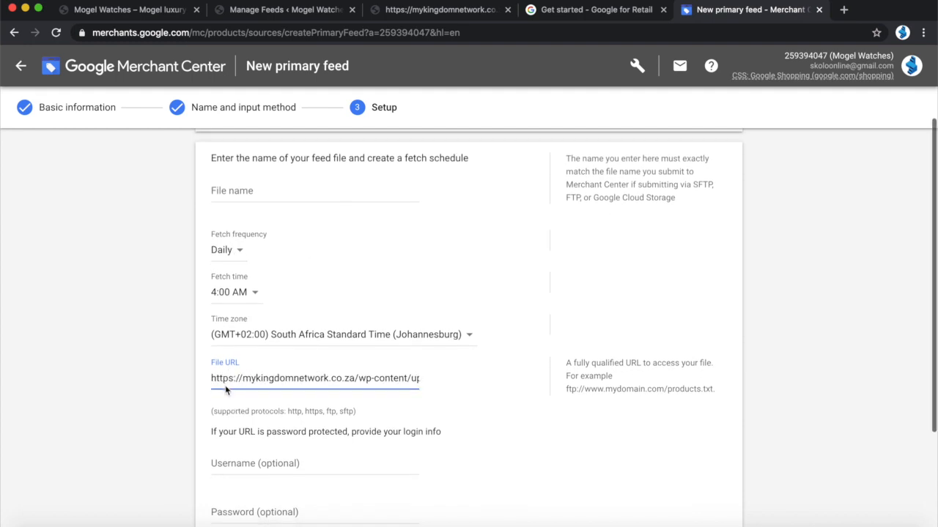
scroll(246, 375, right, 2)
scroll(244, 373, right, 3)
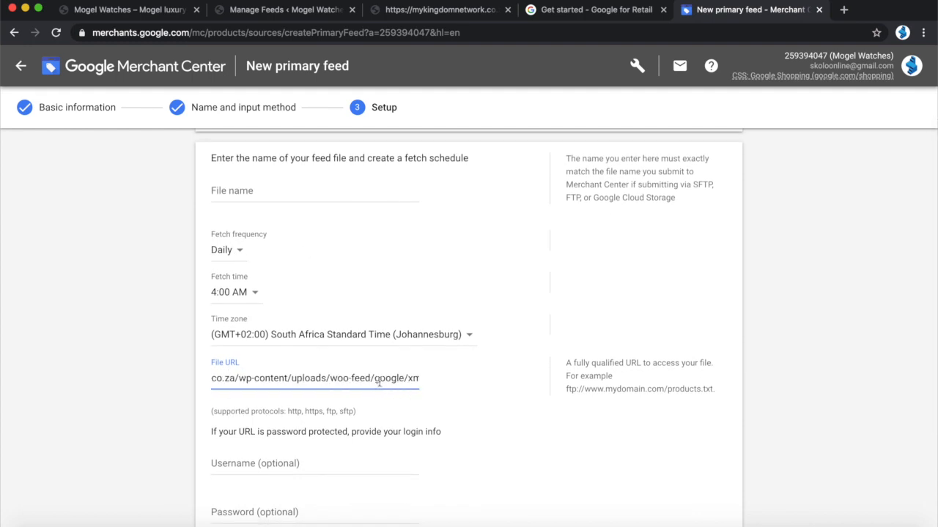
scroll(370, 377, up, 2)
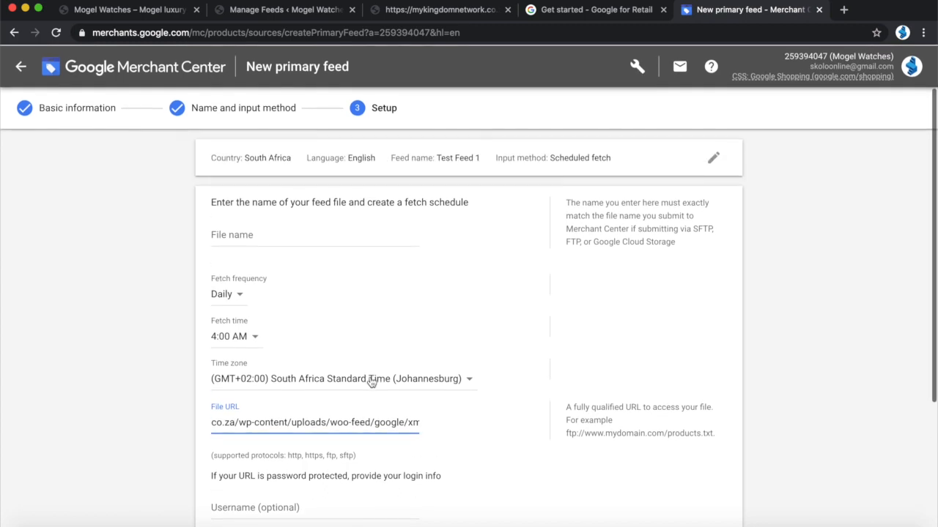
- Copy the feed name GoogleShopTest1 from Manage Feeds and enter it as the primary feed's file name in Merchant Center
click(250, 233)
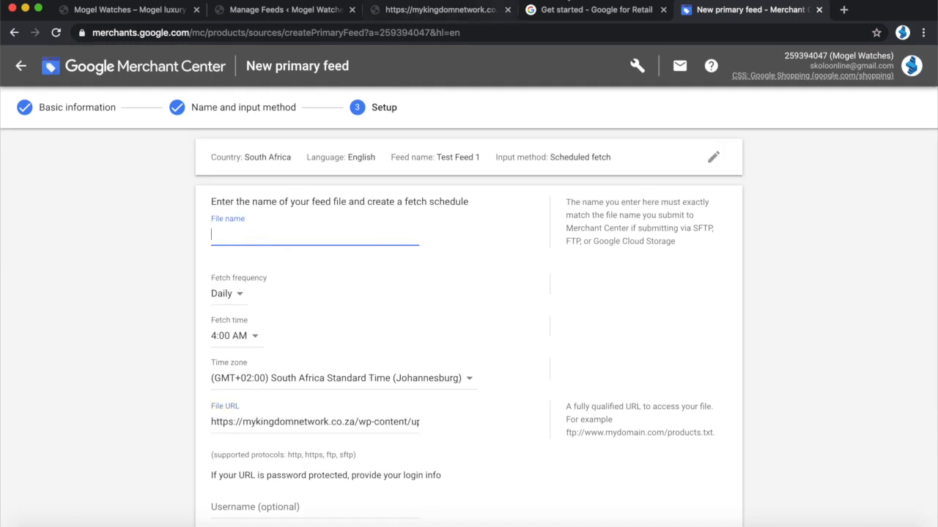
click(267, 9)
drag(284, 332, 211, 331)
key(super+c)
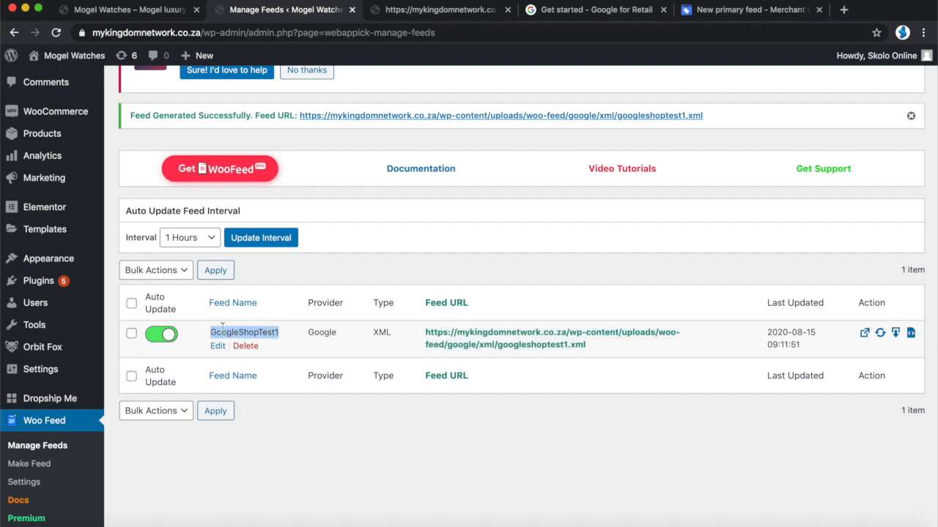
click(732, 14)
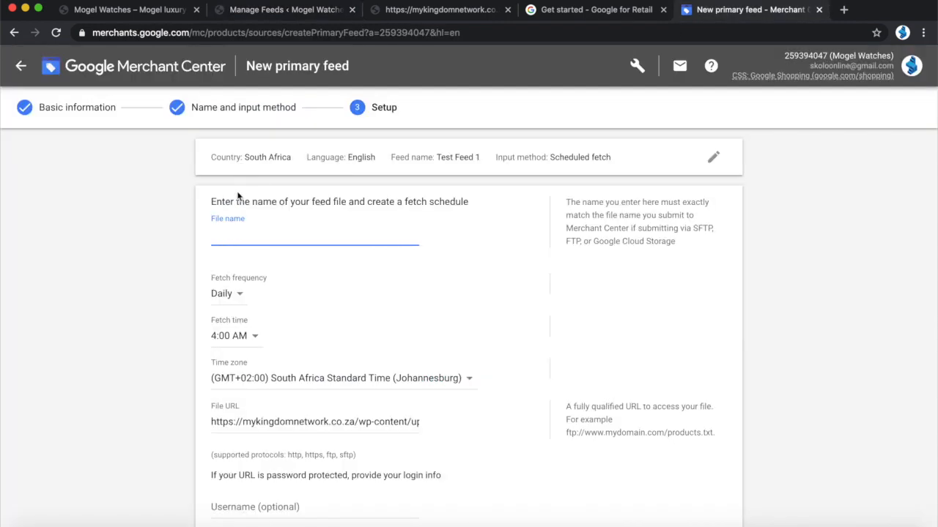
key(super+v)
- Review the fetch schedule and file settings against the store's XML feed, and create the primary feed
scroll(300, 293, down, 2)
scroll(308, 298, down, 3)
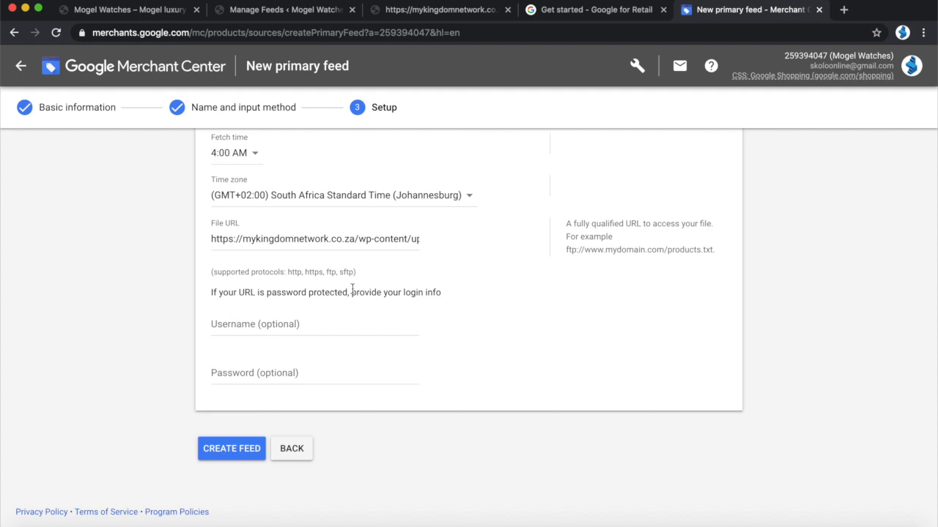
click(434, 11)
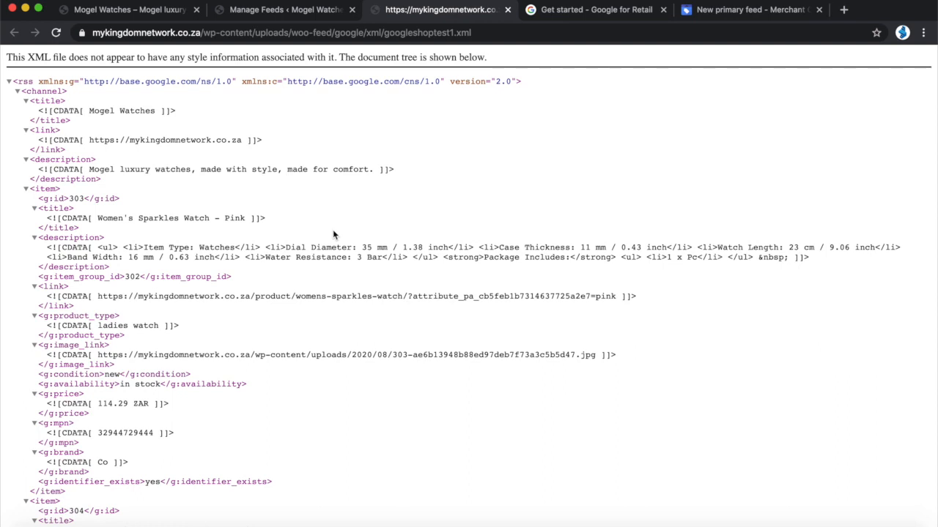
click(135, 10)
click(266, 12)
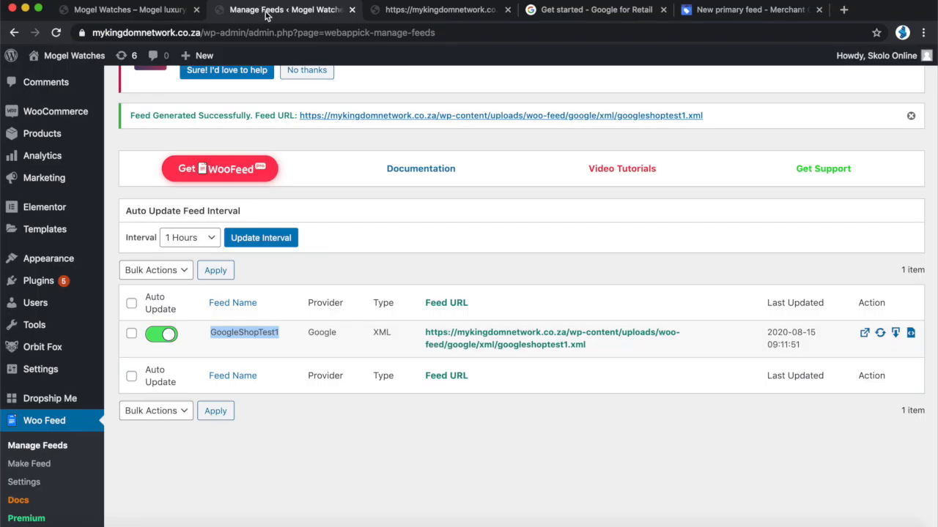
click(729, 10)
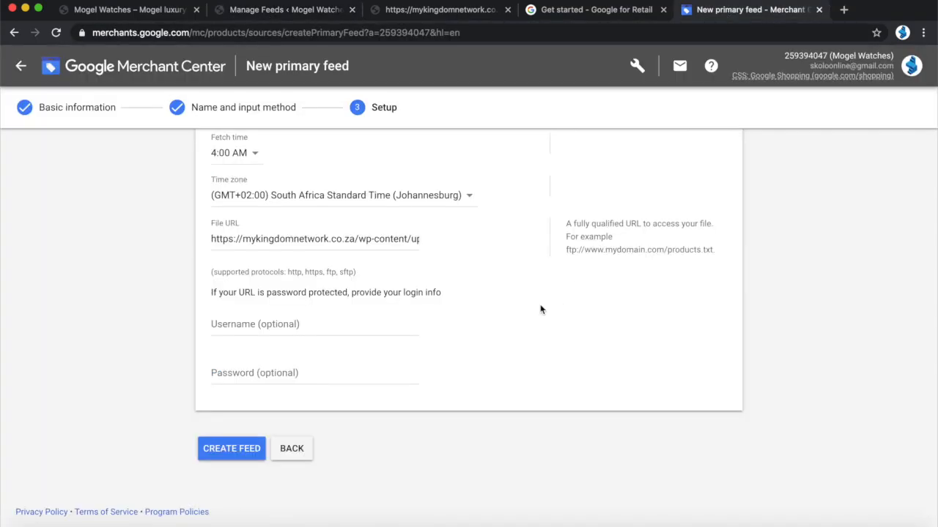
scroll(418, 346, up, 5)
scroll(418, 347, down, 5)
click(236, 454)
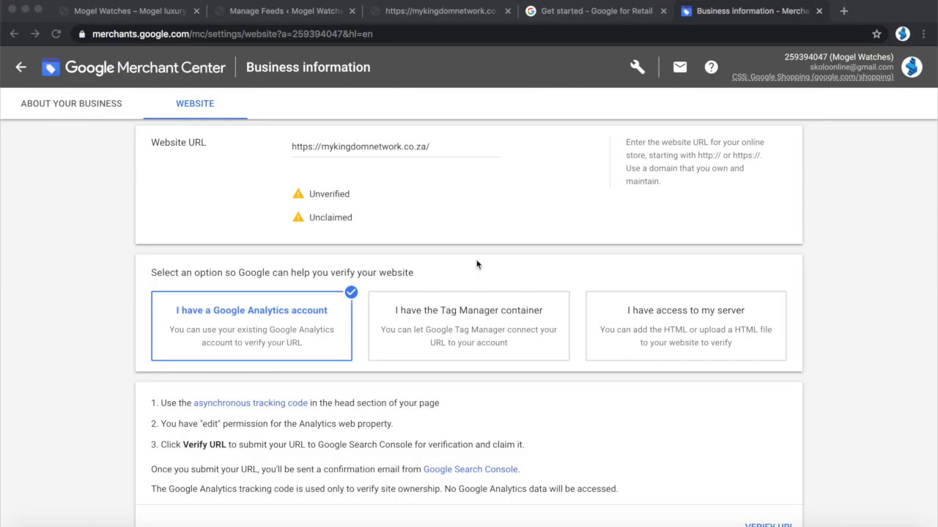
- Compare the website verification options and choose server access with the method of adding an HTML tag to the homepage
scroll(476, 264, down, 1)
scroll(479, 266, up, 4)
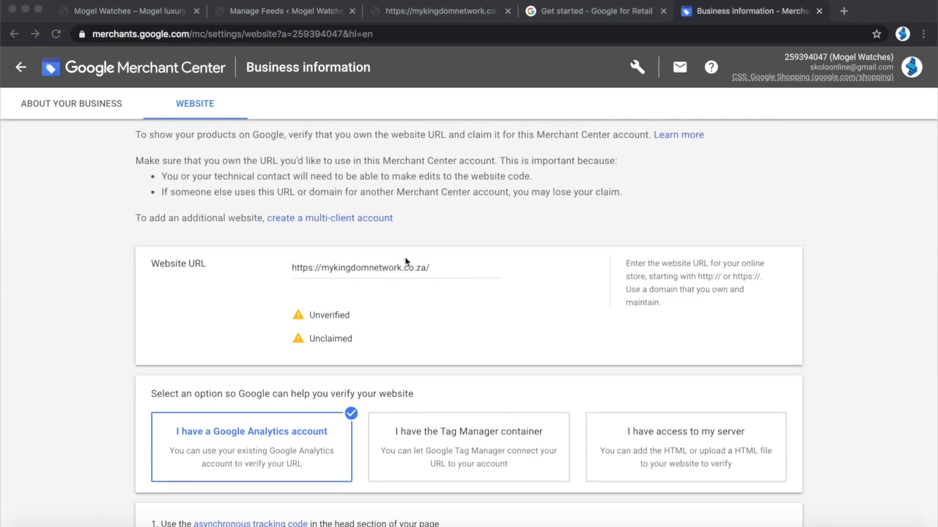
click(529, 312)
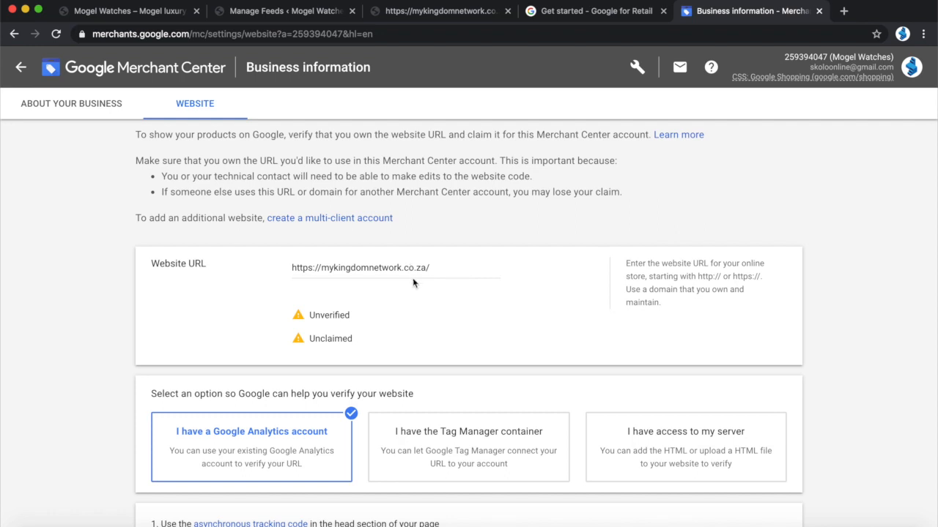
scroll(313, 425, down, 3)
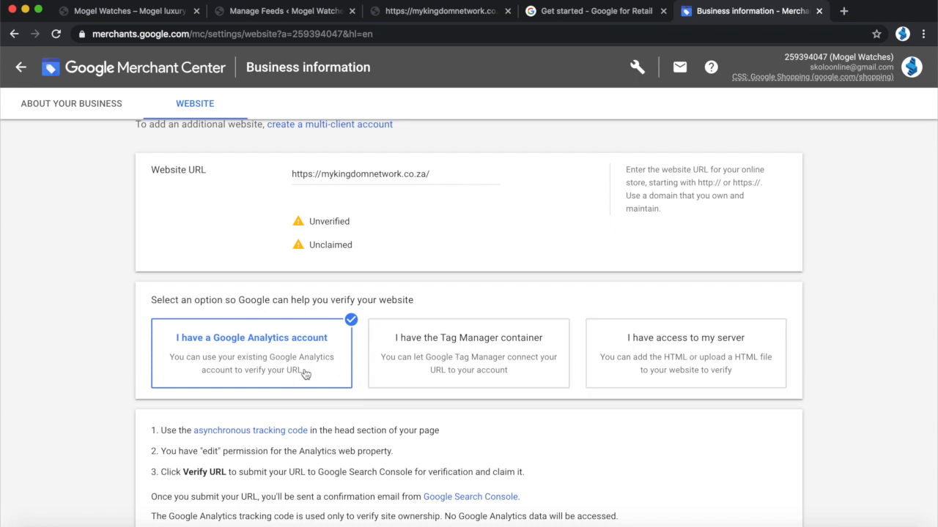
scroll(311, 440, down, 2)
scroll(311, 414, up, 1)
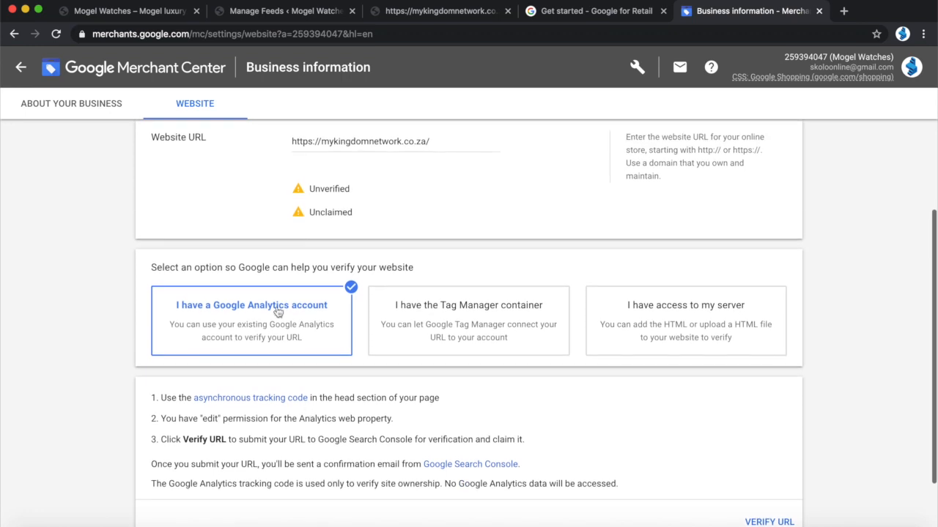
click(452, 323)
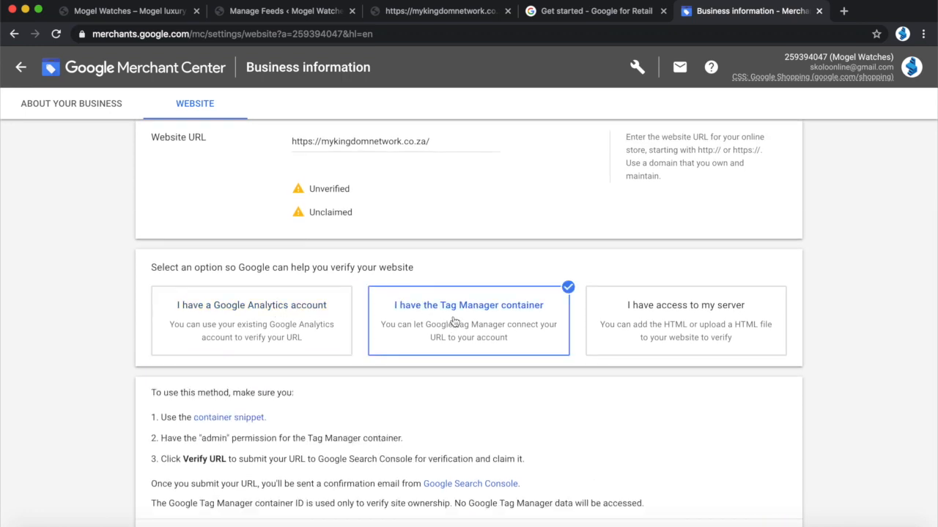
scroll(429, 376, down, 2)
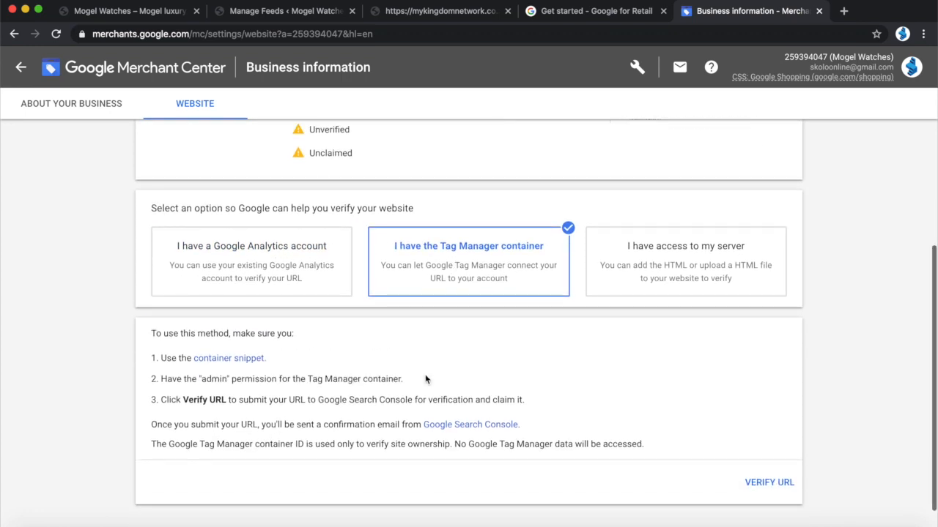
click(626, 258)
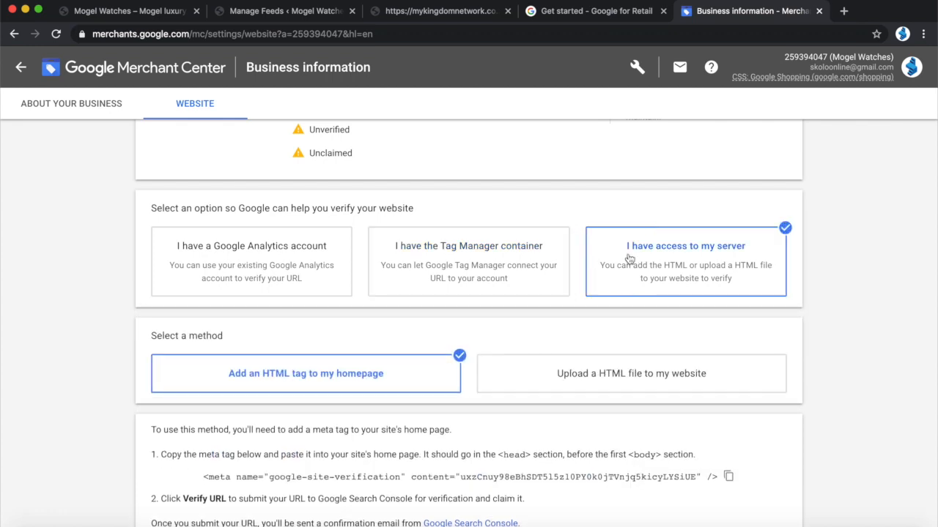
scroll(315, 445, down, 2)
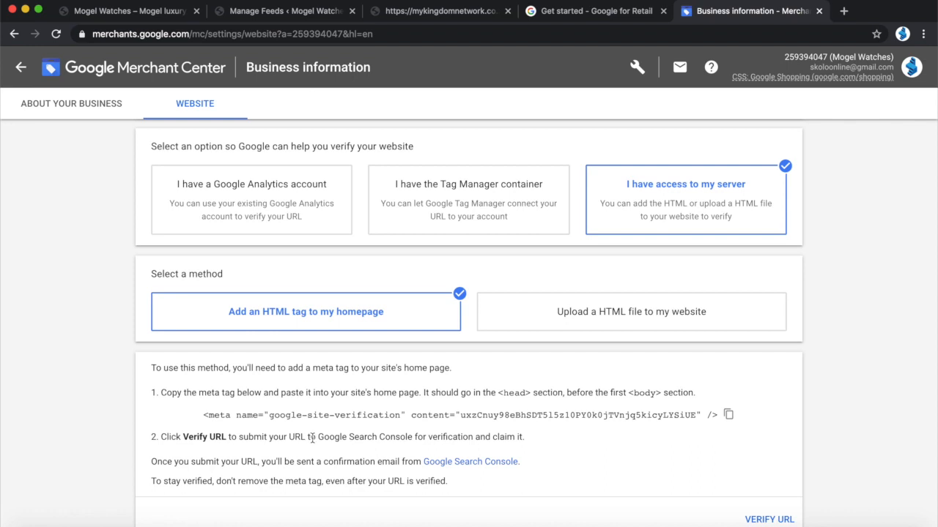
- Switch to the store's WordPress admin, open the page for adding new plugins and search for "headers footers"
click(265, 14)
scroll(120, 145, up, 2)
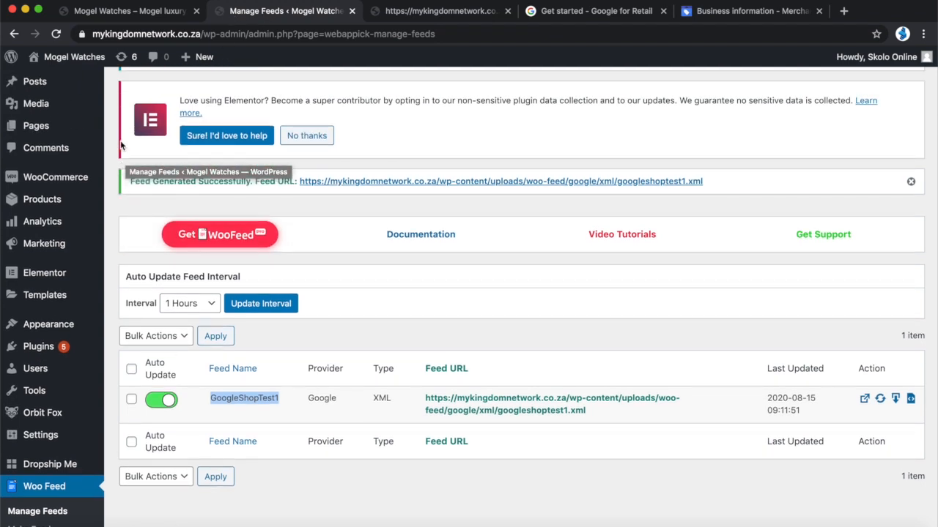
mouse_move(40, 346)
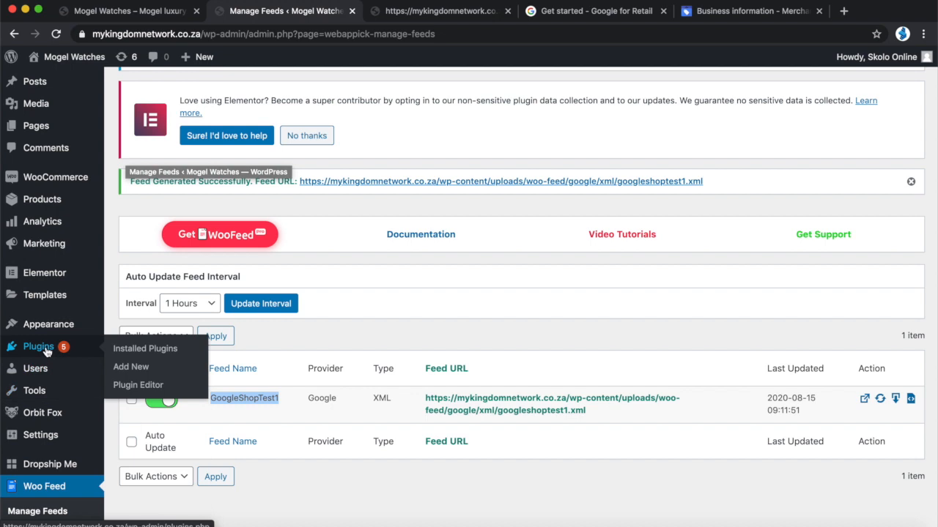
click(137, 369)
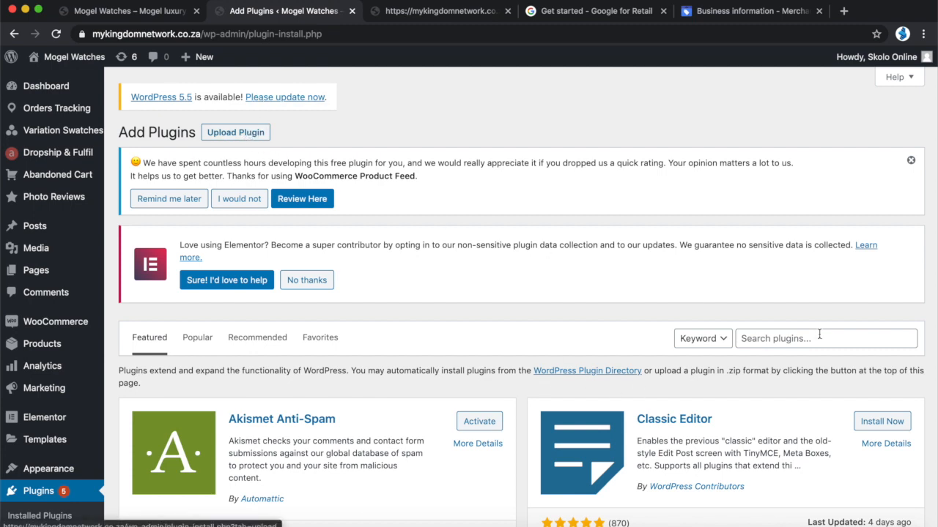
click(810, 337)
text(headers footers)
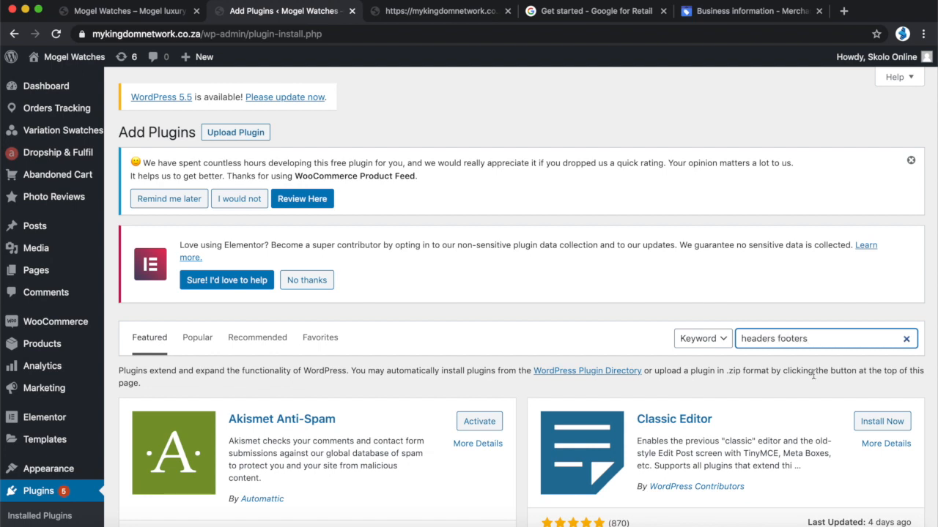
- Look through the plugin results for "headers footers" and refine the plugin search to "insert headers"
scroll(750, 387, down, 1)
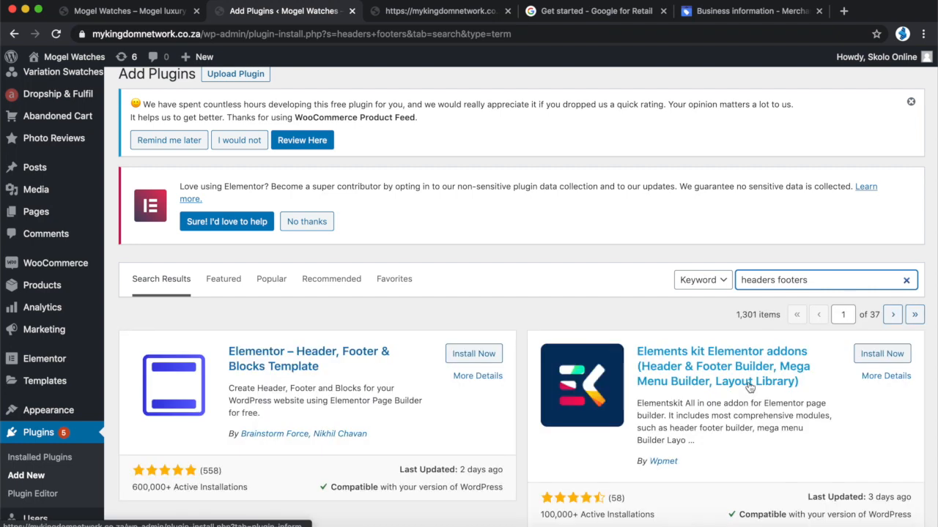
scroll(750, 387, down, 2)
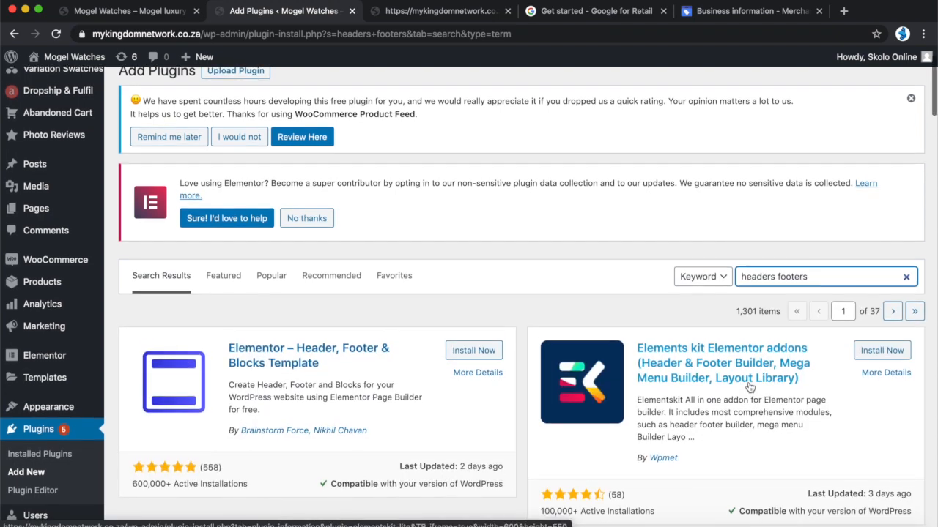
scroll(750, 386, down, 3)
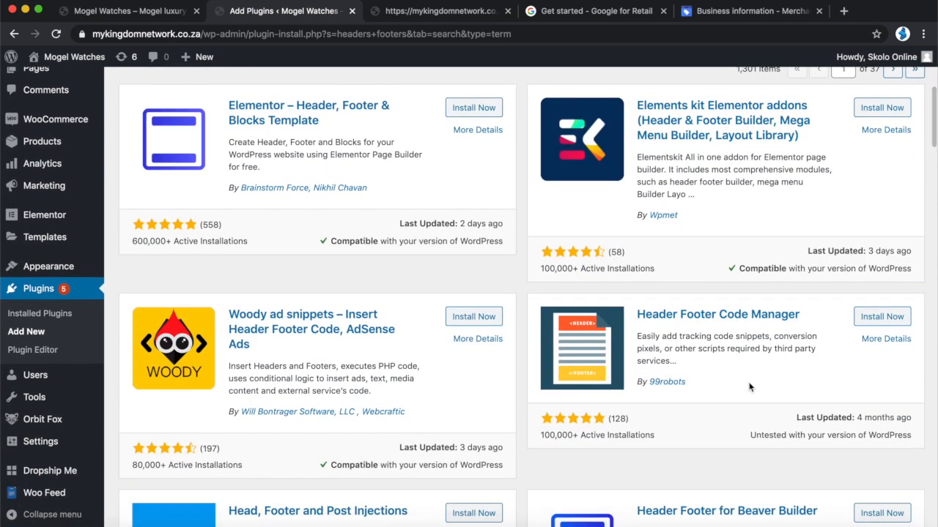
scroll(750, 387, down, 4)
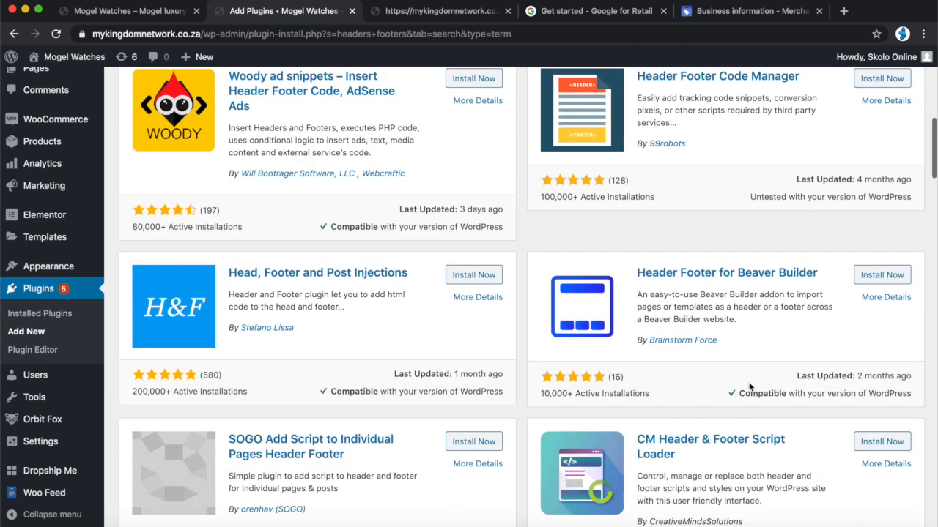
scroll(748, 387, up, 10)
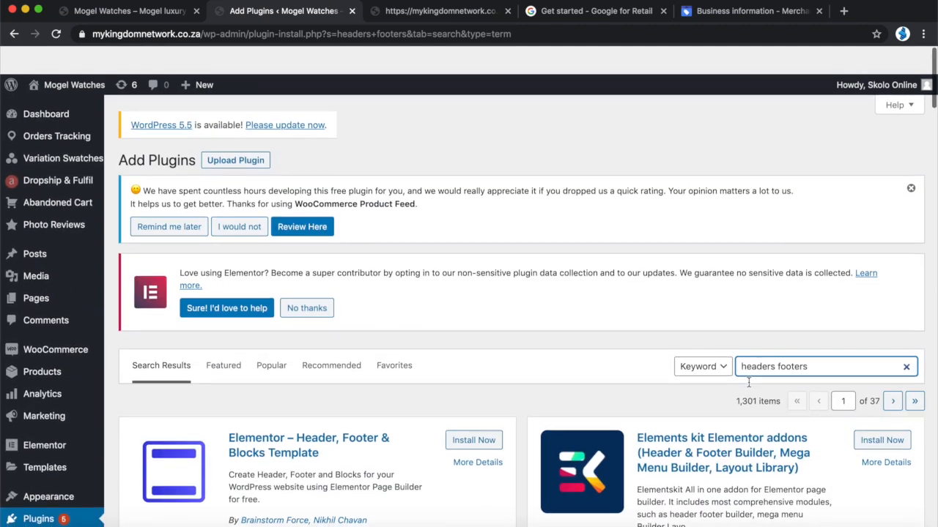
text(insert)
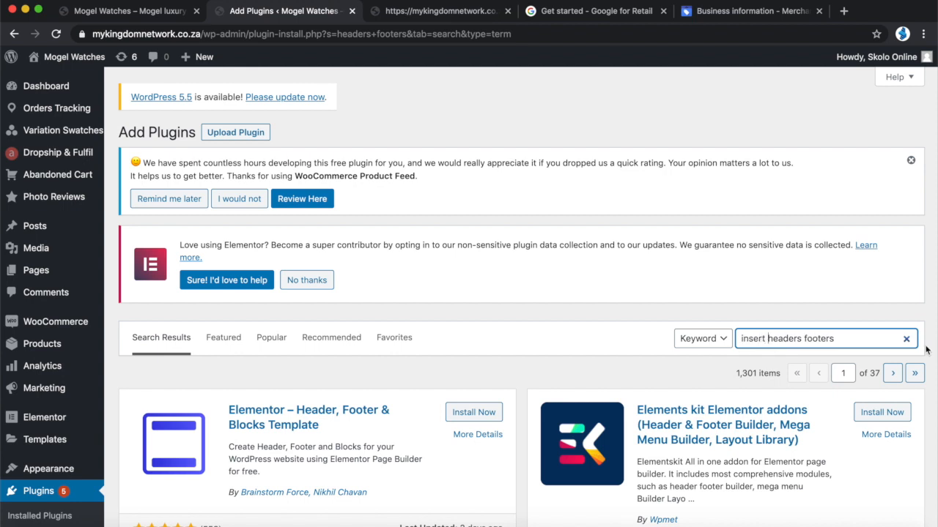
drag(839, 338, 803, 339)
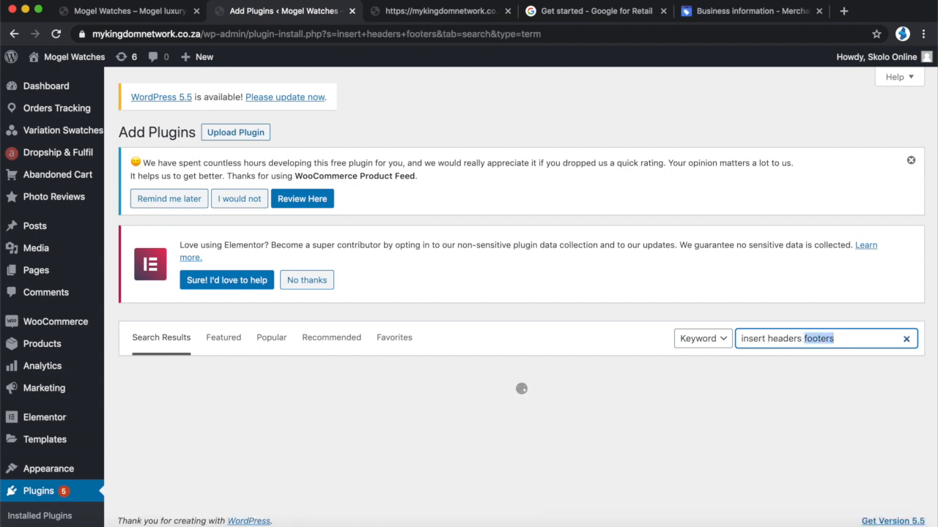
key(BackSpace)
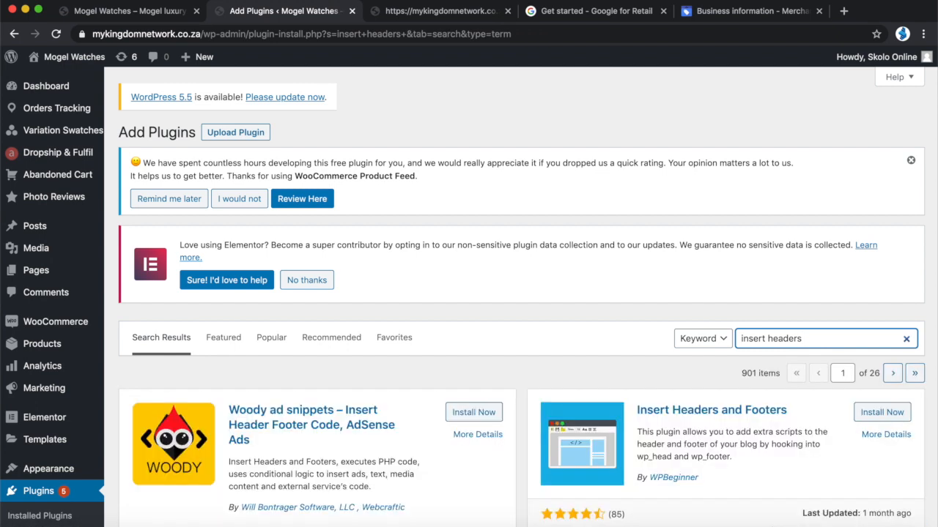
- Install and activate the Insert Headers and Footers plugin by WPBeginner
scroll(862, 362, down, 2)
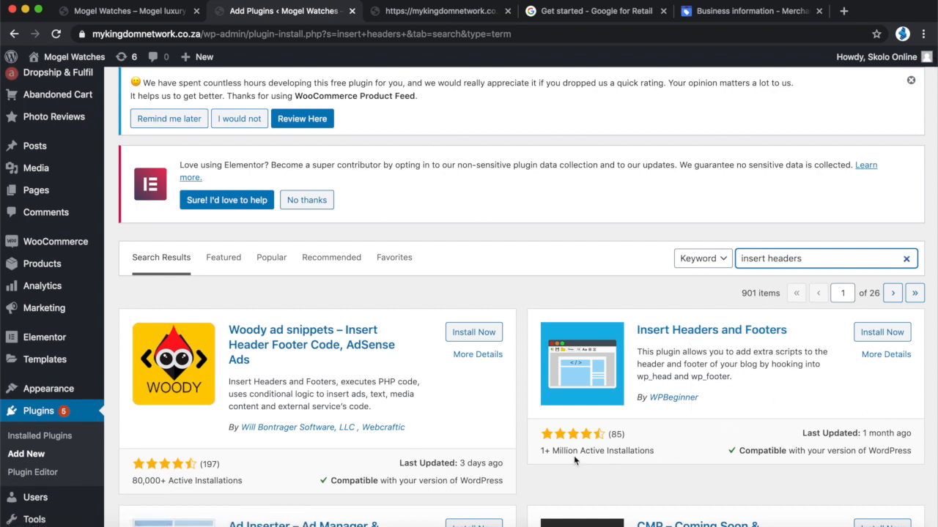
click(878, 333)
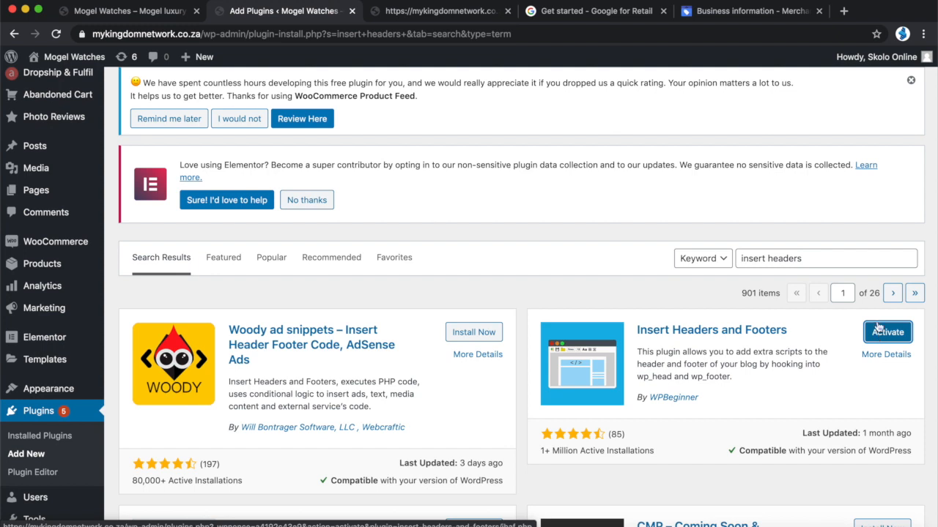
click(743, 16)
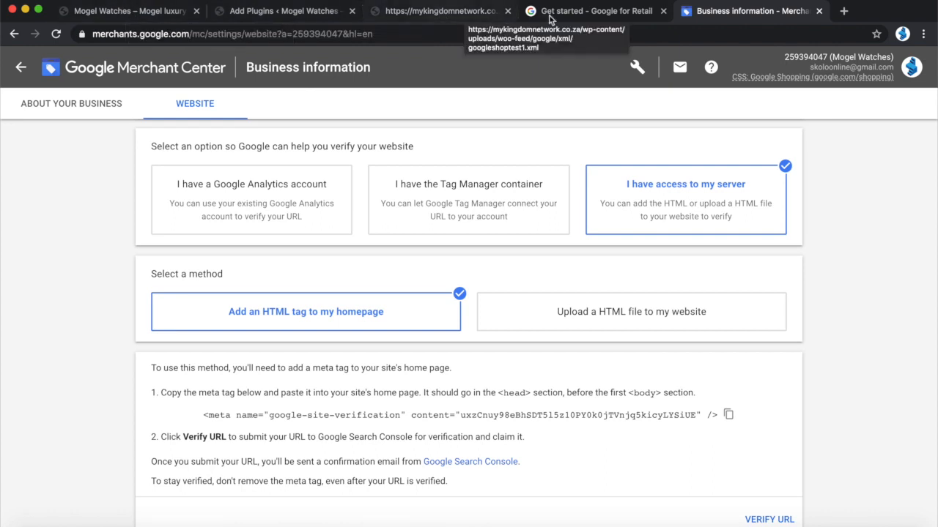
click(278, 16)
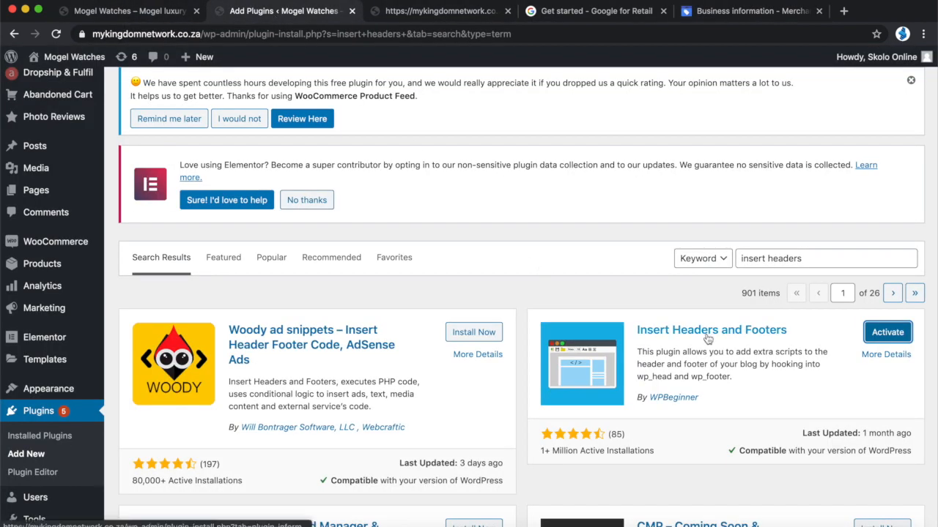
scroll(563, 281, down, 1)
click(885, 310)
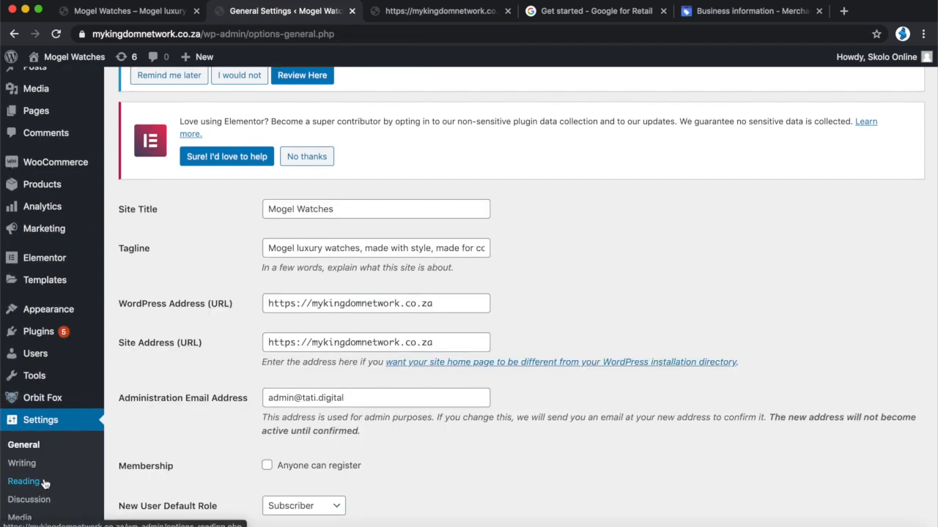
- Open the Insert Headers and Footers settings page and review its script fields for header, body and footer
scroll(42, 485, down, 3)
click(42, 488)
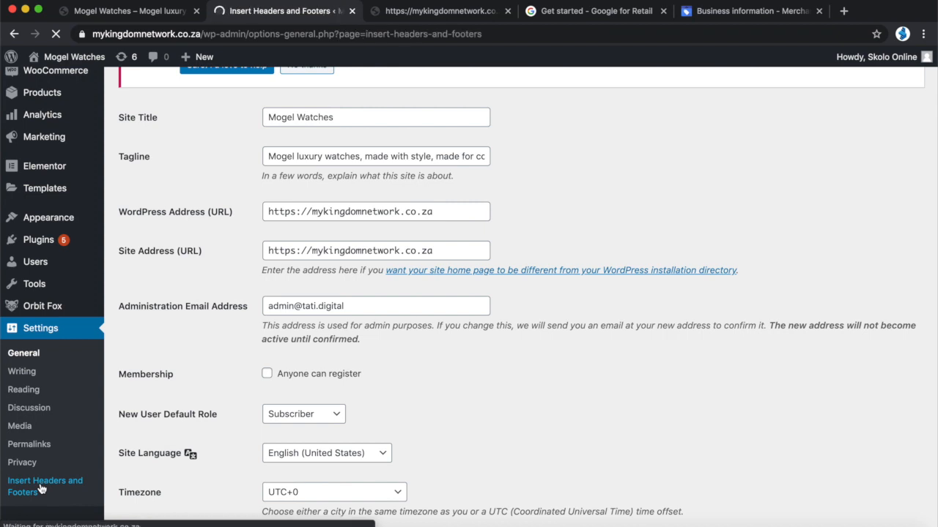
scroll(406, 415, down, 5)
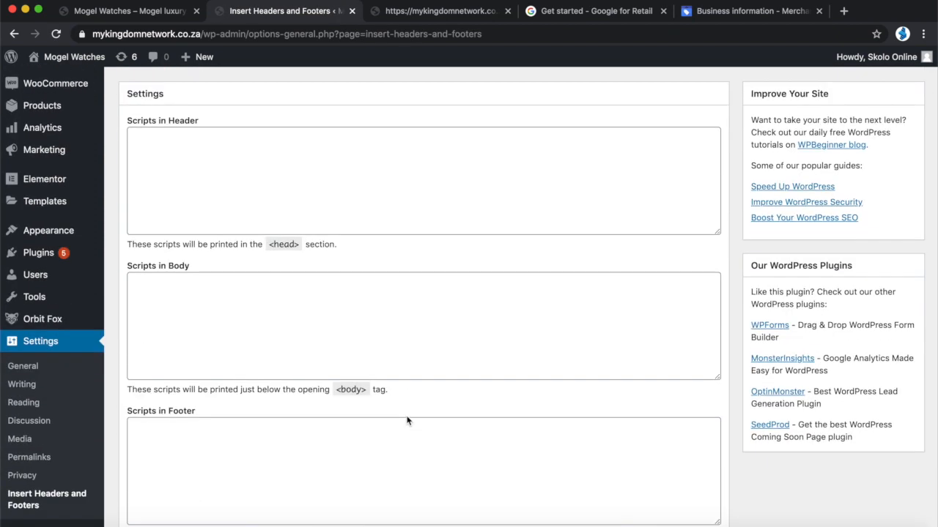
scroll(408, 421, up, 1)
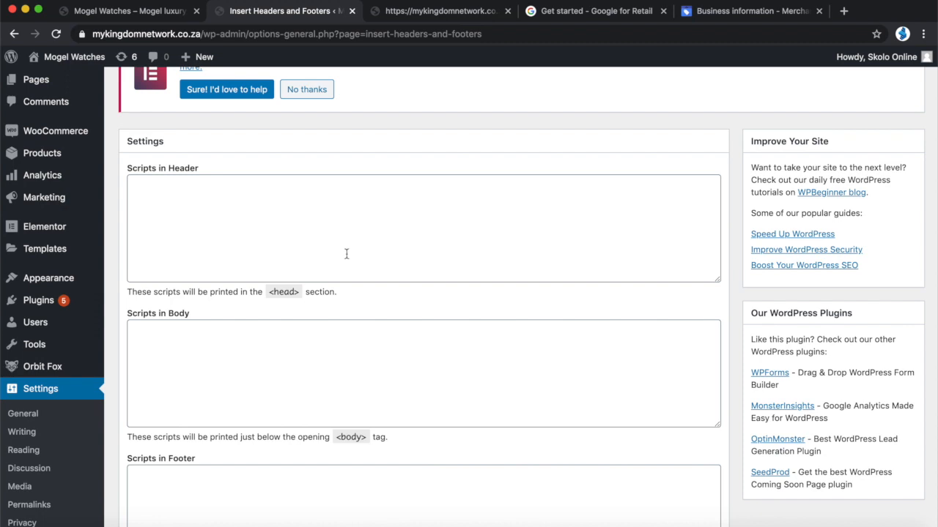
click(288, 203)
click(237, 360)
scroll(237, 359, down, 3)
scroll(281, 289, up, 3)
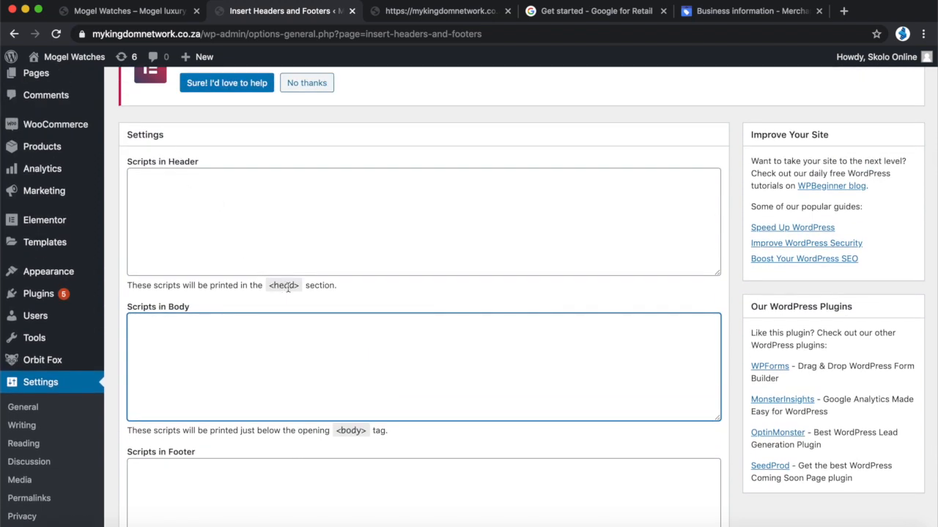
scroll(288, 288, down, 2)
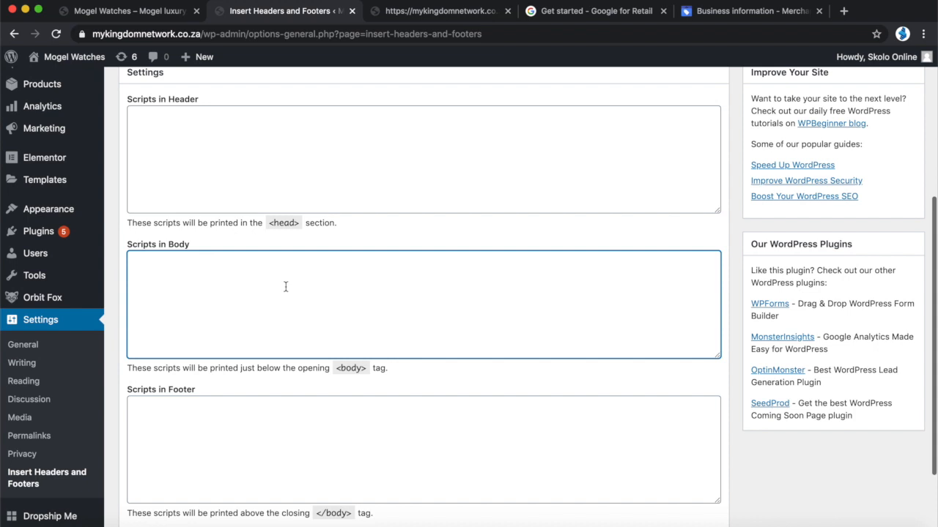
scroll(203, 444, down, 3)
scroll(204, 444, up, 5)
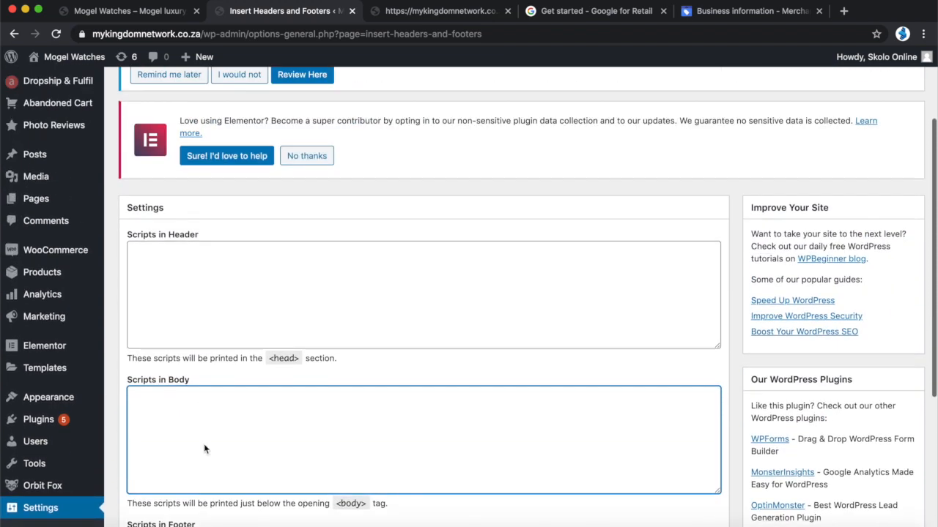
- Copy the site verification meta tag from Merchant Center, close the XML feed page and paste the tag into Scripts in Header
click(741, 12)
scroll(454, 356, down, 1)
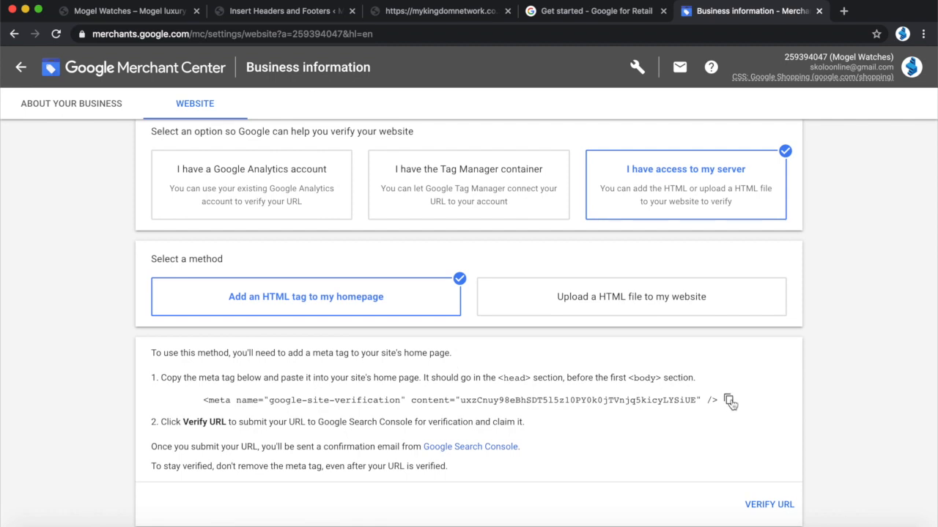
click(728, 399)
click(432, 12)
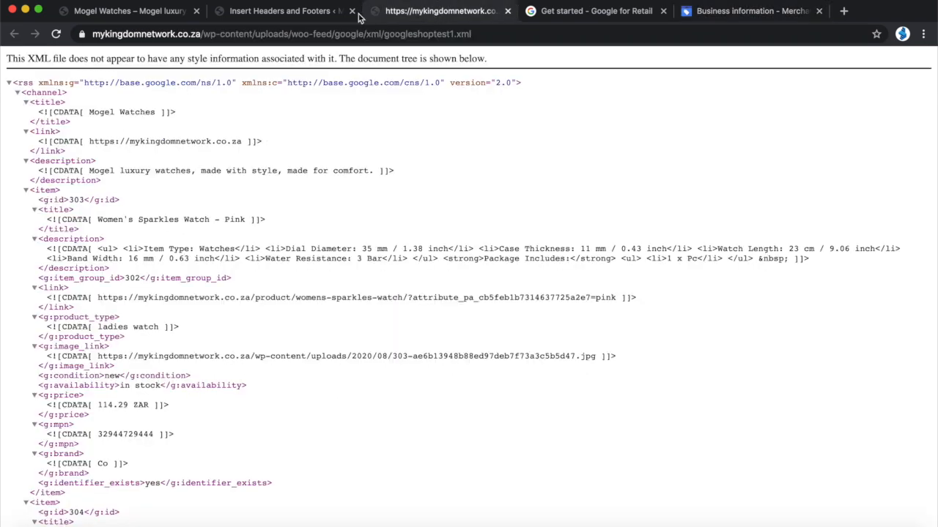
click(507, 11)
click(300, 12)
click(176, 301)
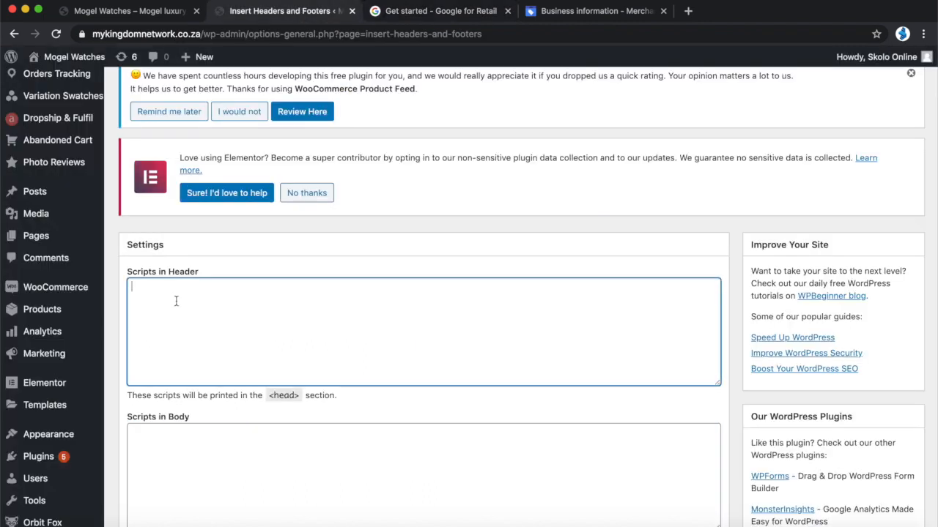
key(super+v)
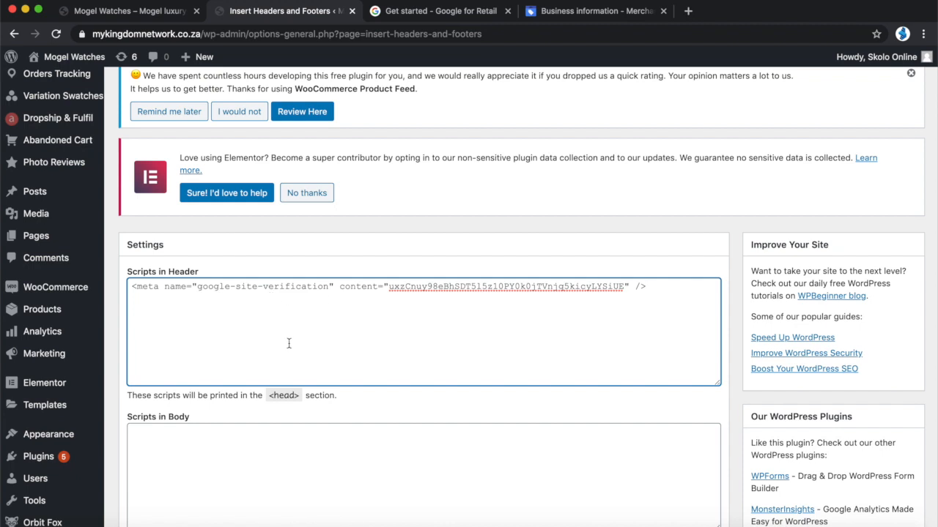
- Save the header script settings, check the saved page and return to the WordPress dashboard
scroll(289, 343, down, 5)
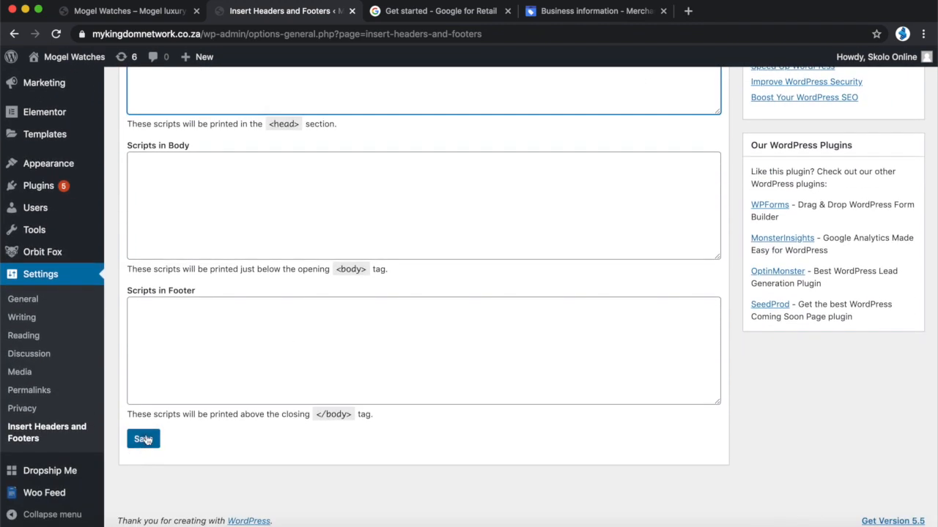
click(143, 439)
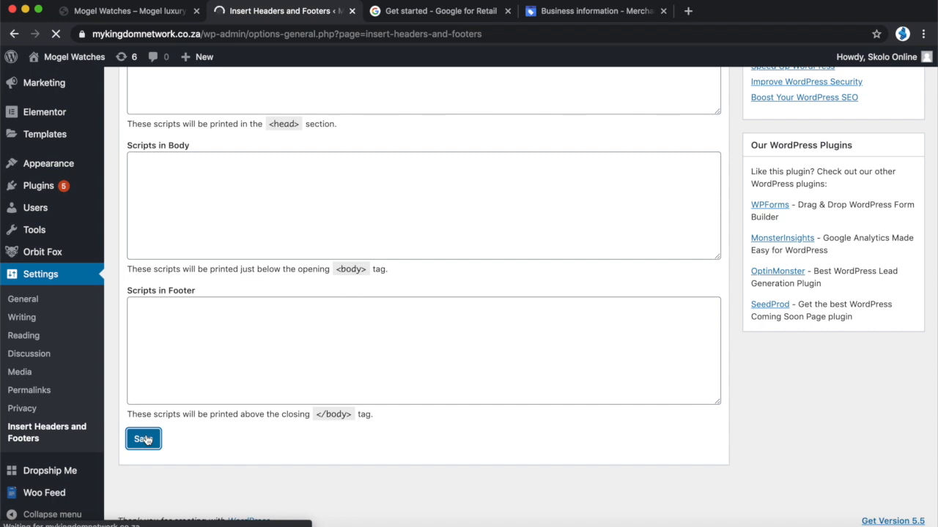
scroll(147, 441, down, 7)
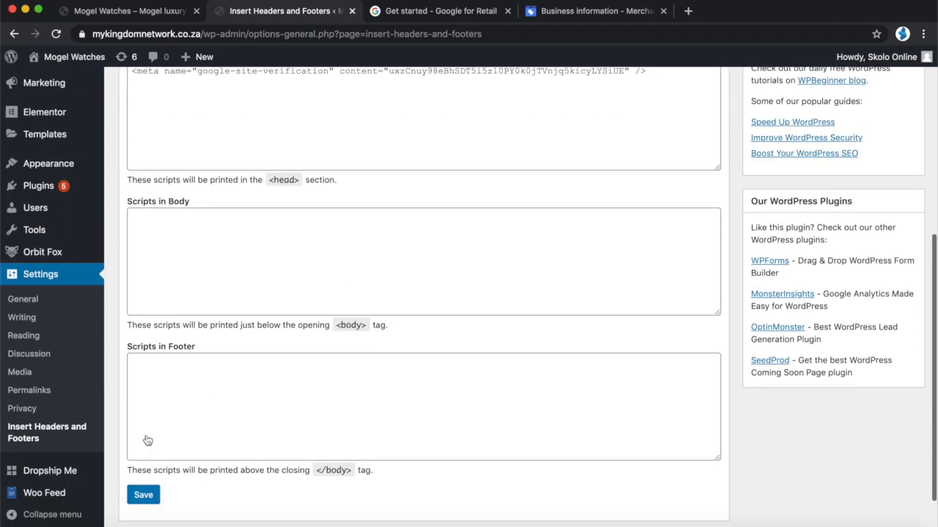
scroll(248, 336, up, 5)
scroll(248, 336, down, 5)
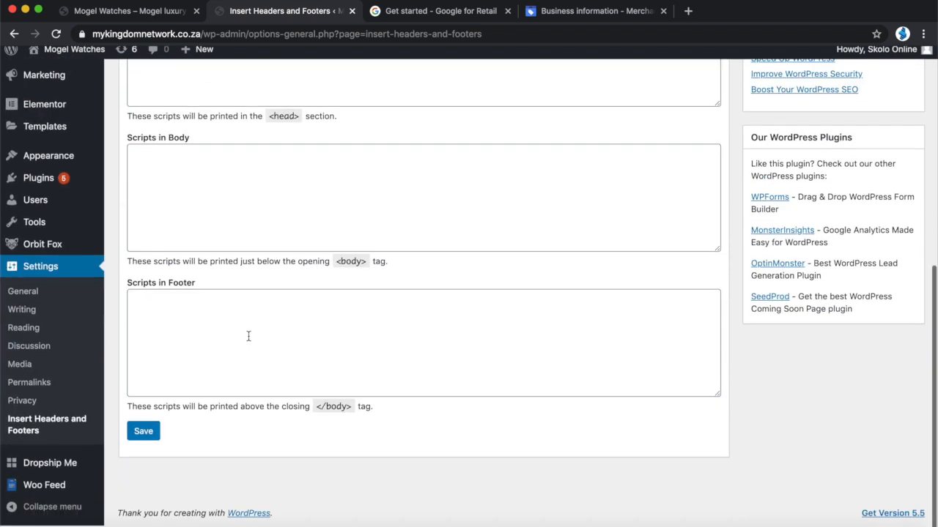
scroll(73, 219, up, 6)
click(51, 88)
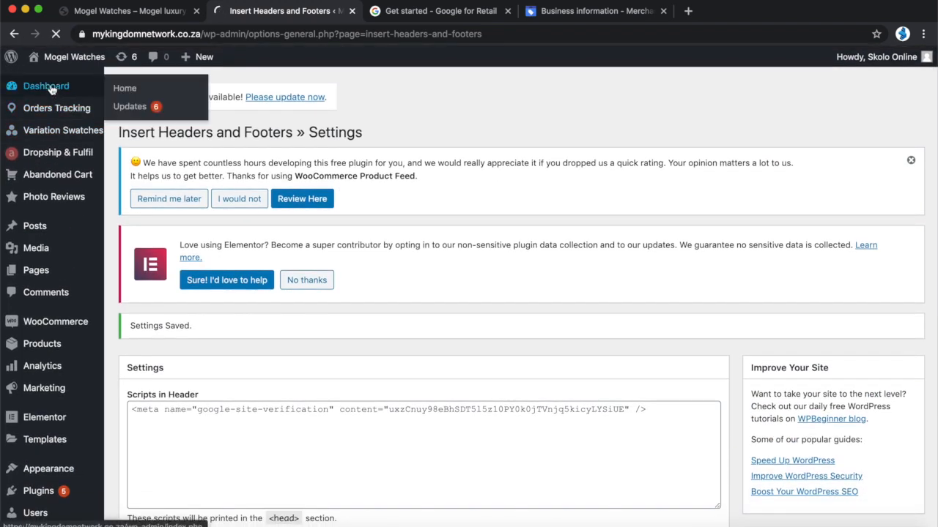
- Switch to Merchant Center, verify the store's website URL and claim it for the account
click(582, 15)
scroll(463, 287, down, 1)
scroll(463, 286, up, 2)
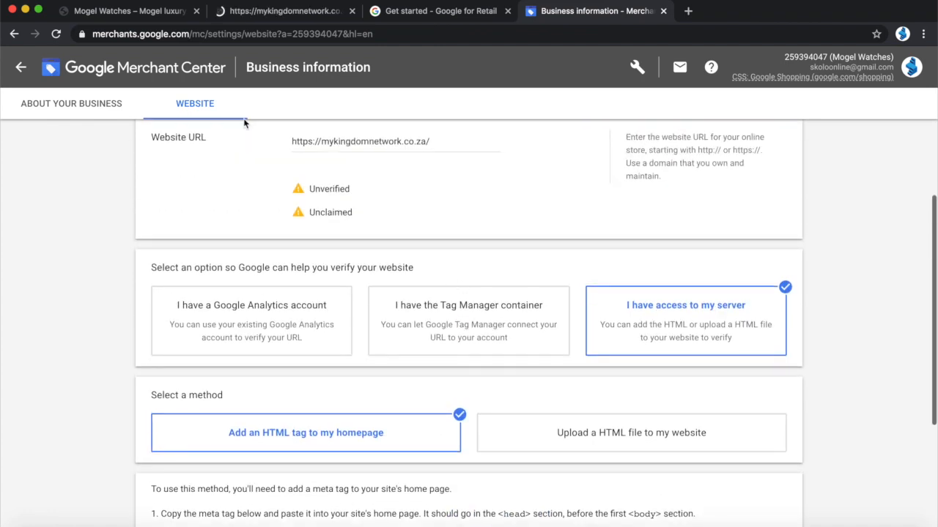
scroll(330, 389, down, 5)
click(762, 450)
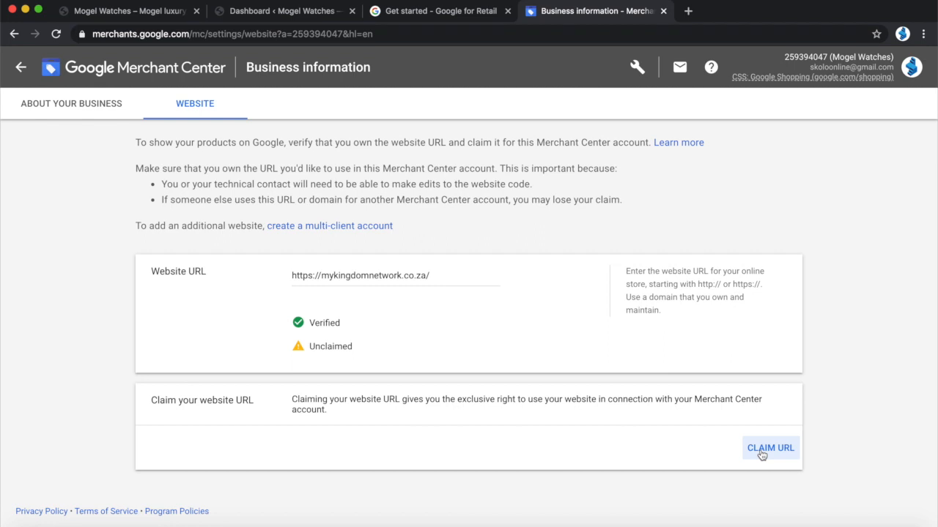
click(761, 451)
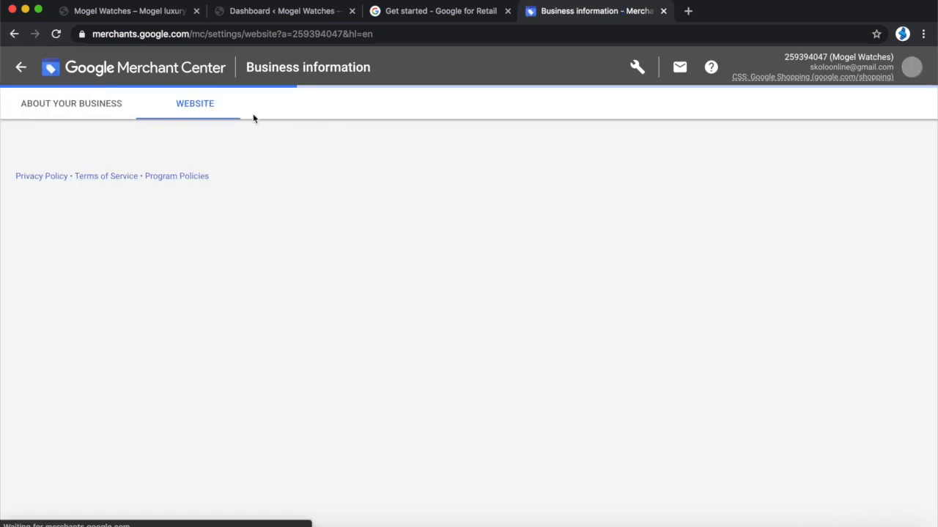
- Search the web for "google ads" in a new browser tab and open the Google Ads online advertising site
click(688, 10)
text(google ads)
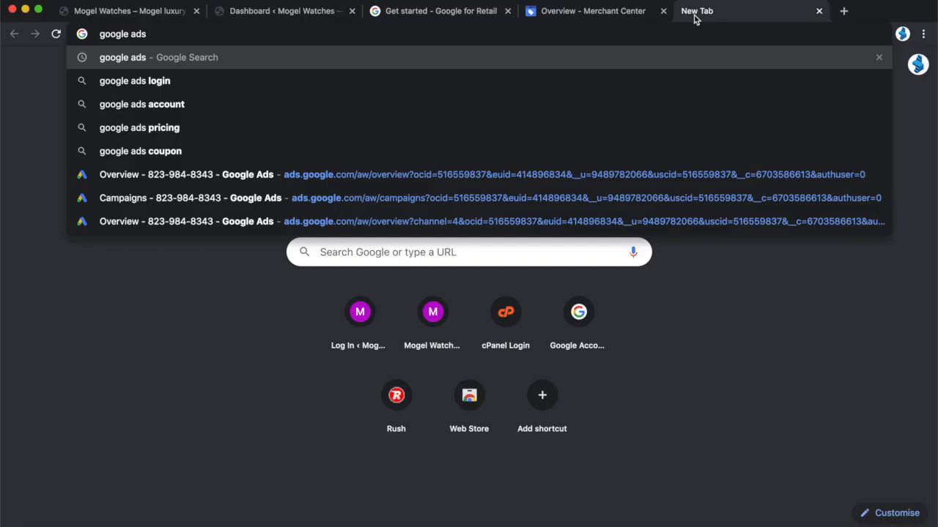
key(Return)
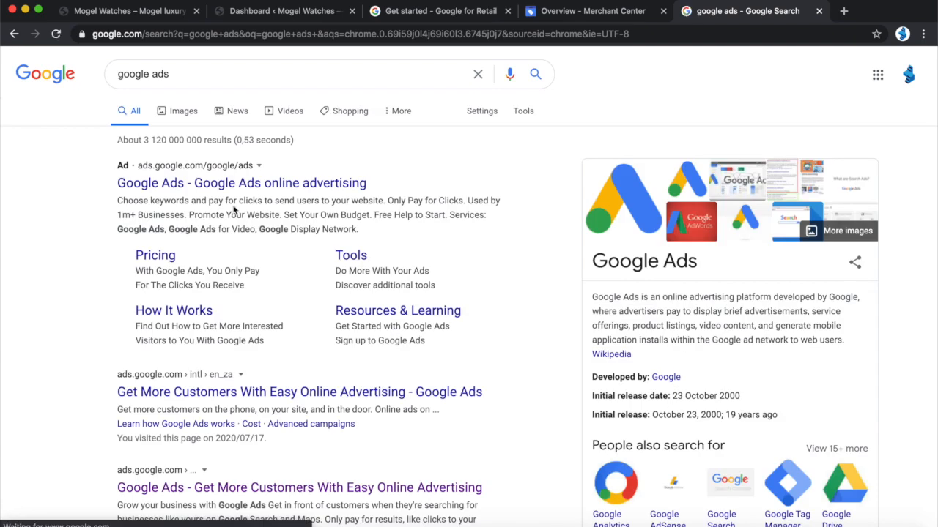
click(178, 186)
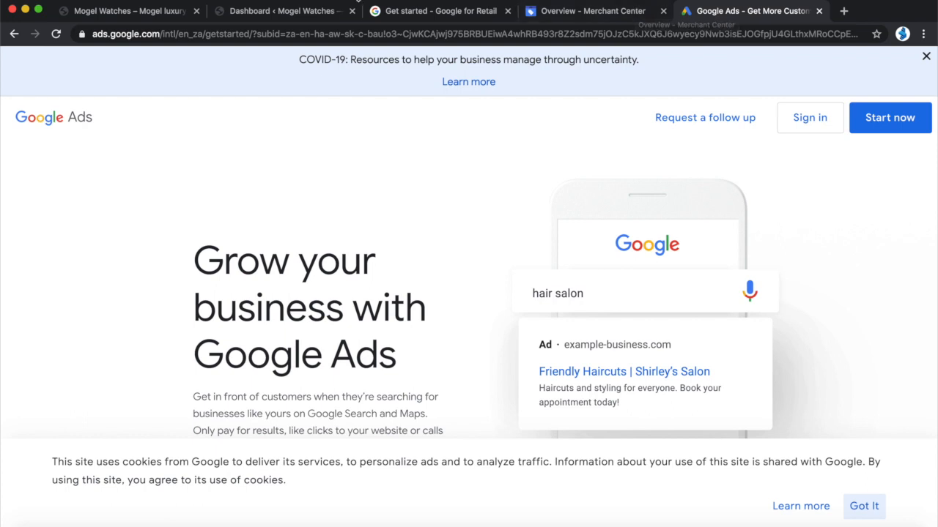
- Review the Mogel Watches storefront, the WordPress dashboard and the Merchant Center overview
click(424, 15)
click(143, 11)
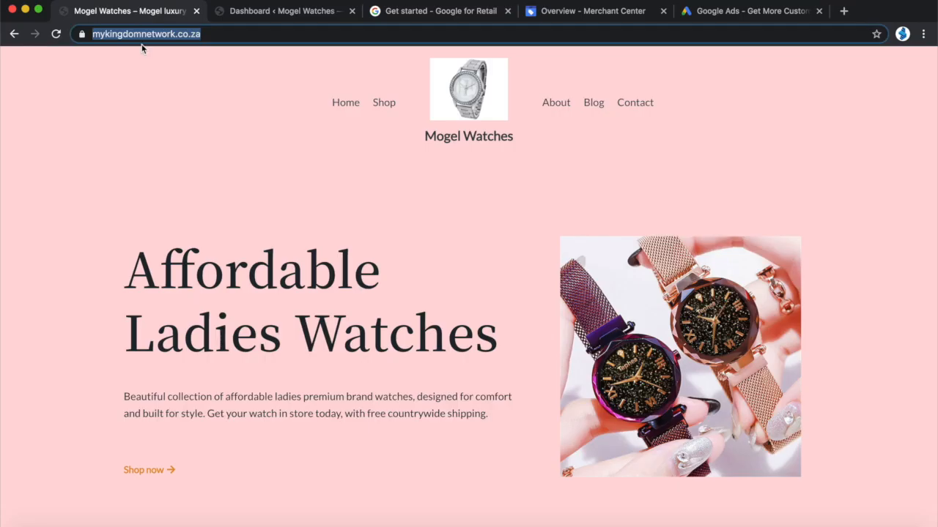
click(280, 14)
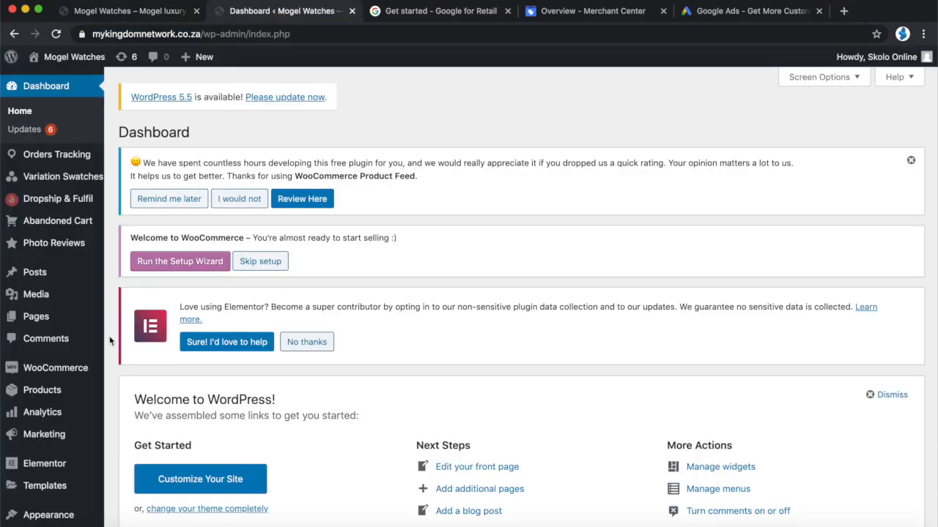
scroll(48, 353, down, 5)
scroll(48, 353, down, 5)
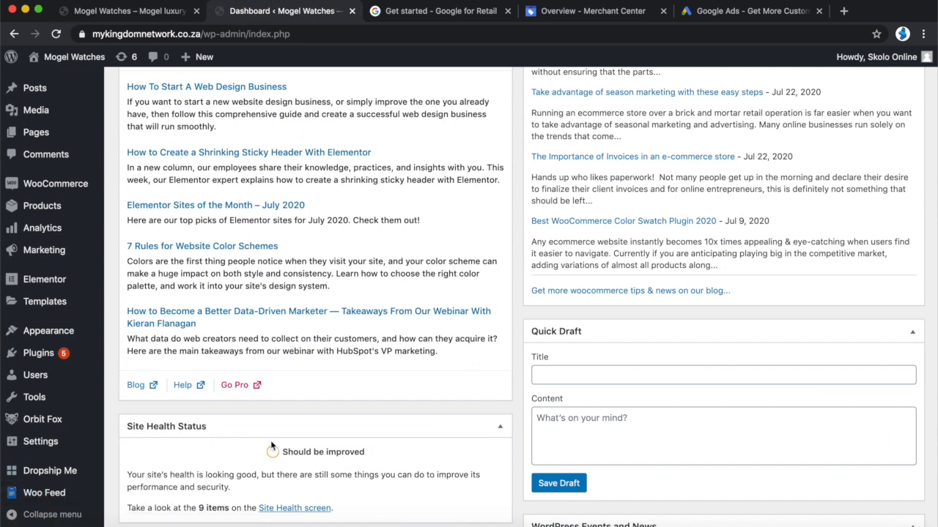
click(600, 16)
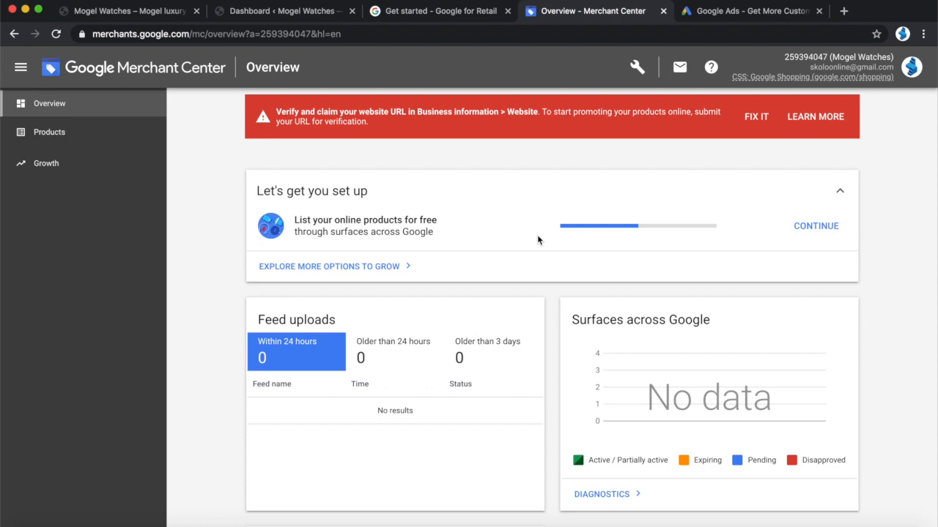
- Switch back to the Google Ads site and sign in to the account
click(741, 16)
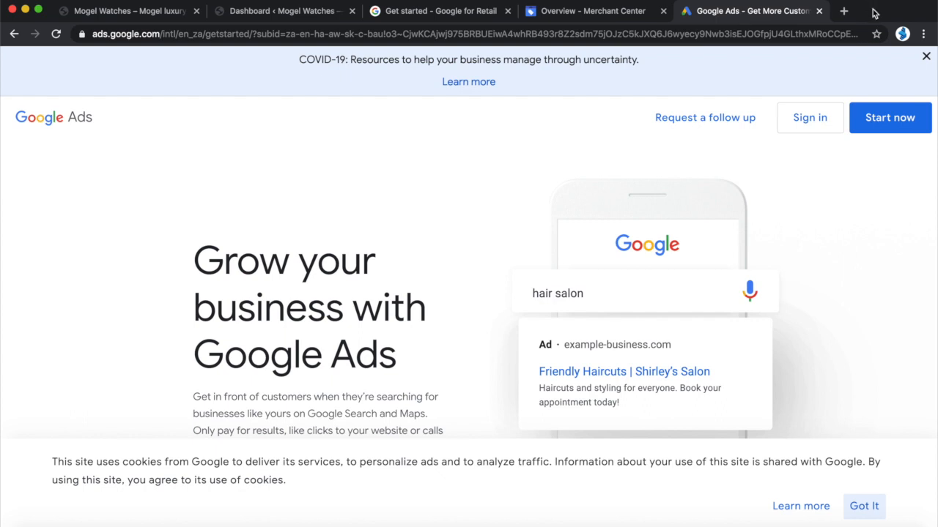
click(811, 118)
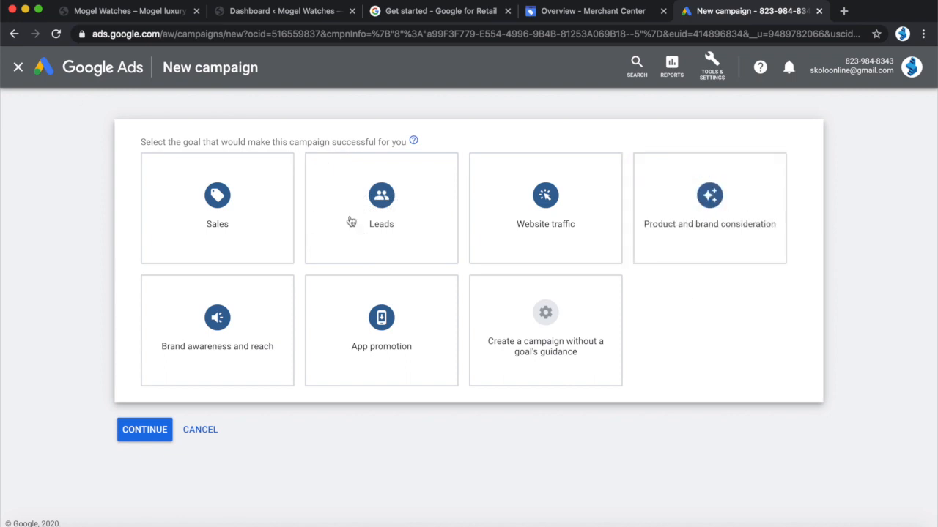
- Try to start a Google Ads campaign with the Sales goal and the Shopping campaign type
click(212, 189)
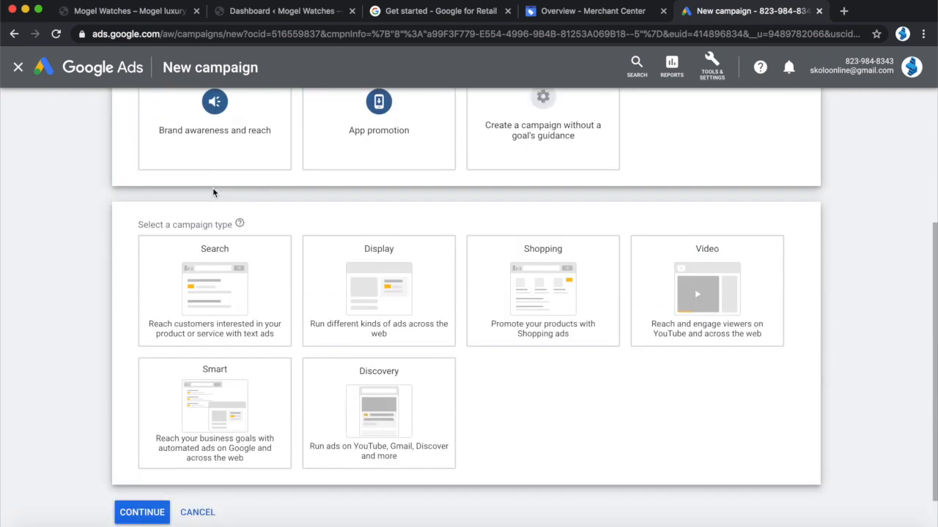
scroll(212, 192, up, 5)
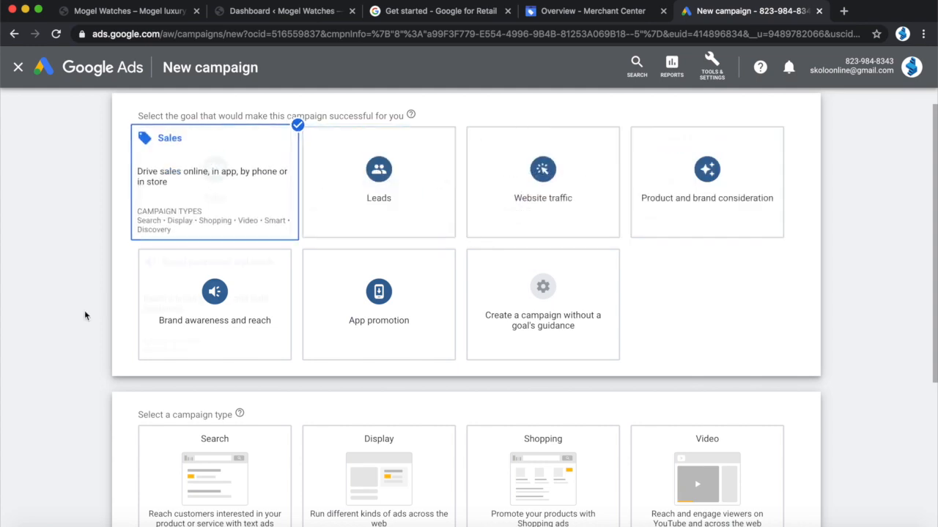
scroll(113, 378, down, 2)
scroll(113, 378, down, 5)
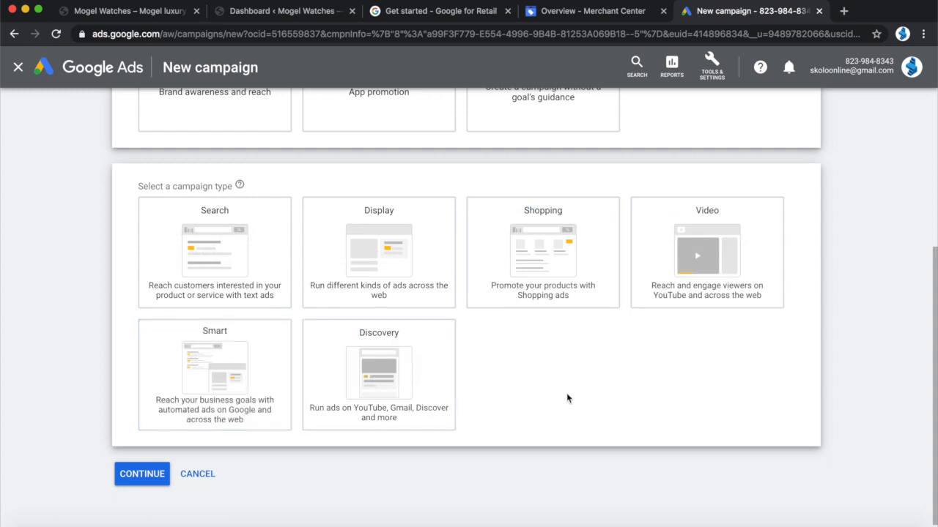
click(553, 251)
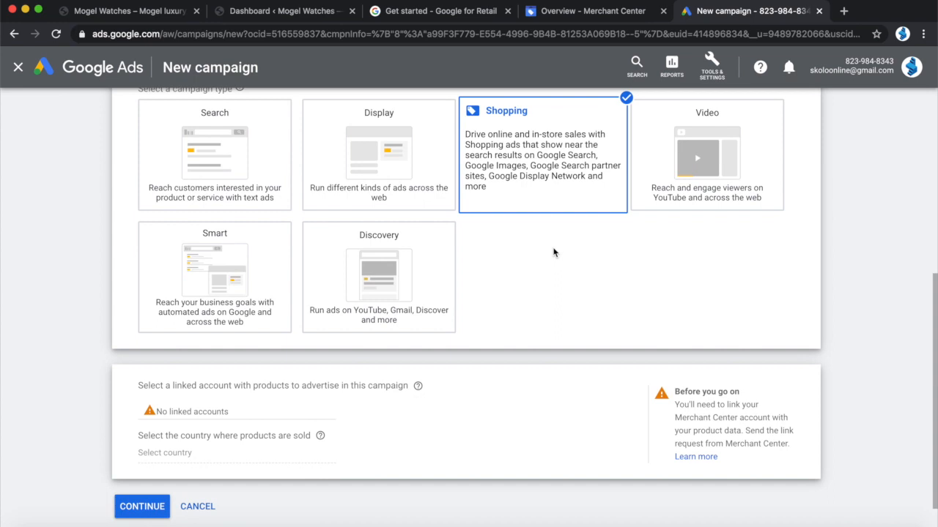
scroll(473, 418, down, 1)
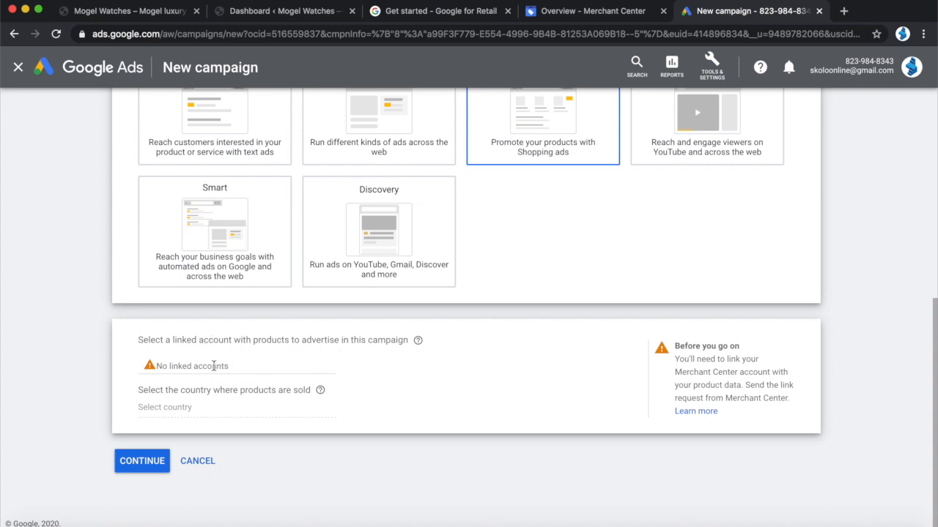
click(701, 415)
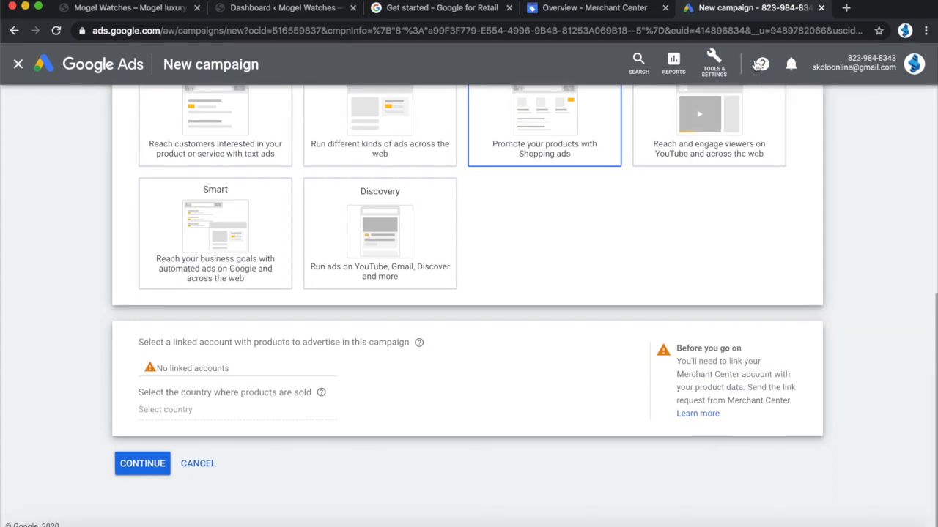
- Switch to Merchant Center and request a link to the Google Ads account in its linked accounts
click(586, 12)
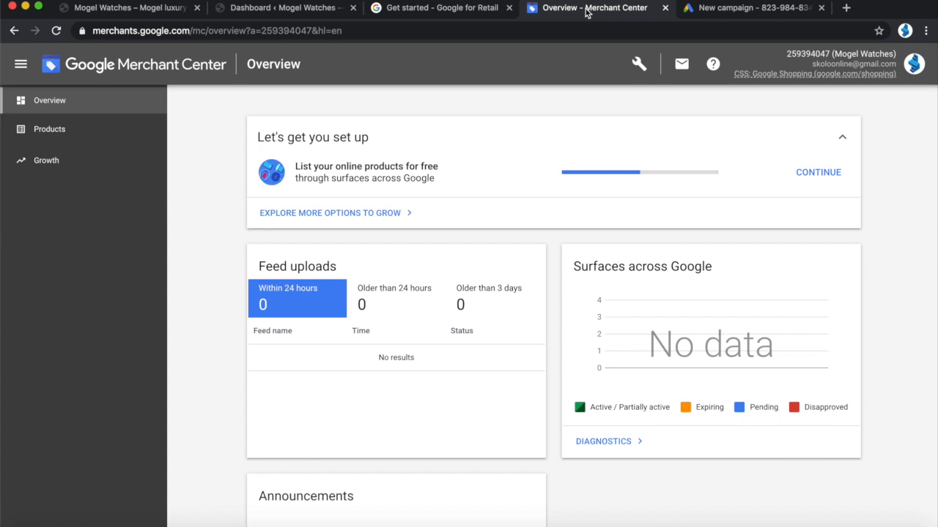
scroll(903, 206, down, 5)
scroll(902, 203, up, 5)
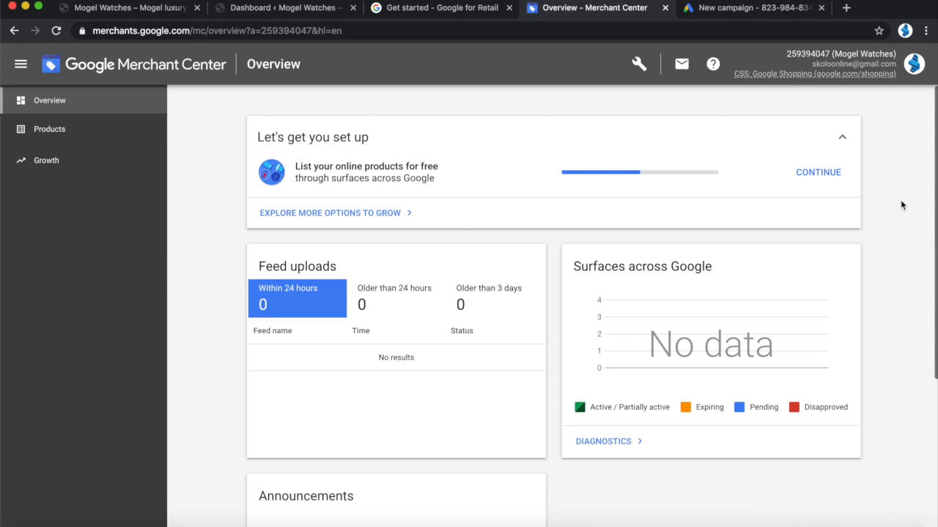
click(641, 65)
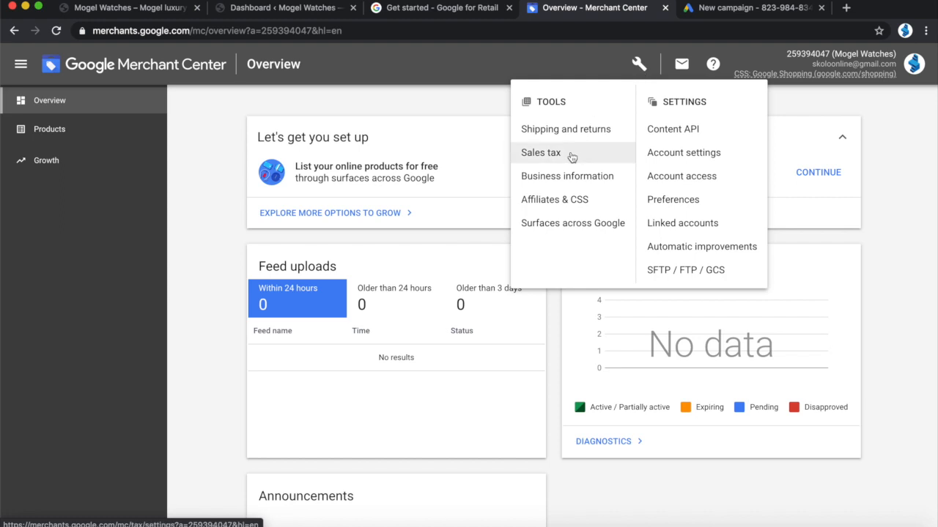
click(667, 224)
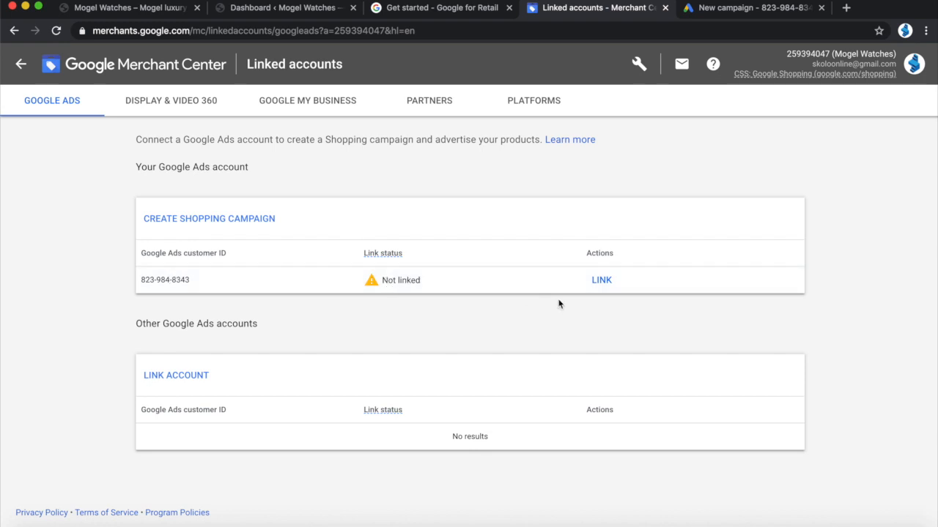
click(605, 283)
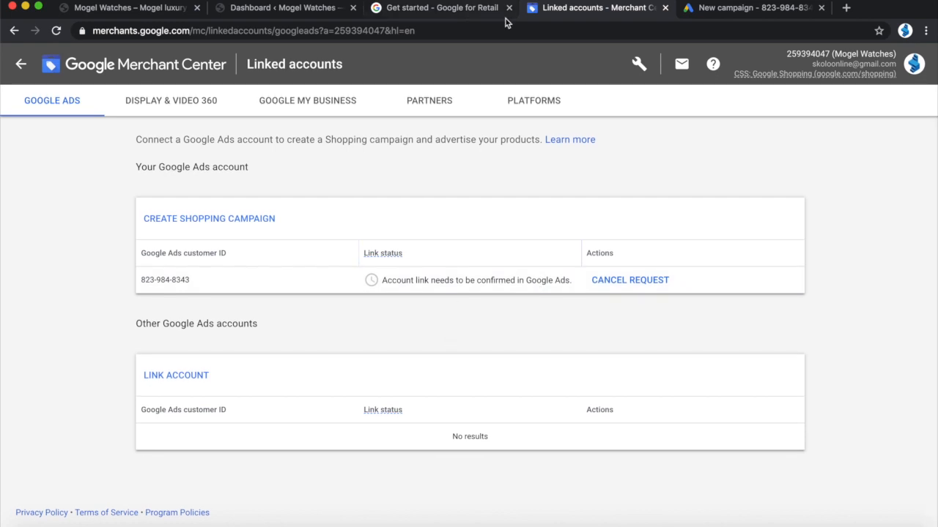
- Switch to Google Ads and approve the pending link request from the Mogel Watches Merchant Center account
click(742, 10)
scroll(220, 146, up, 5)
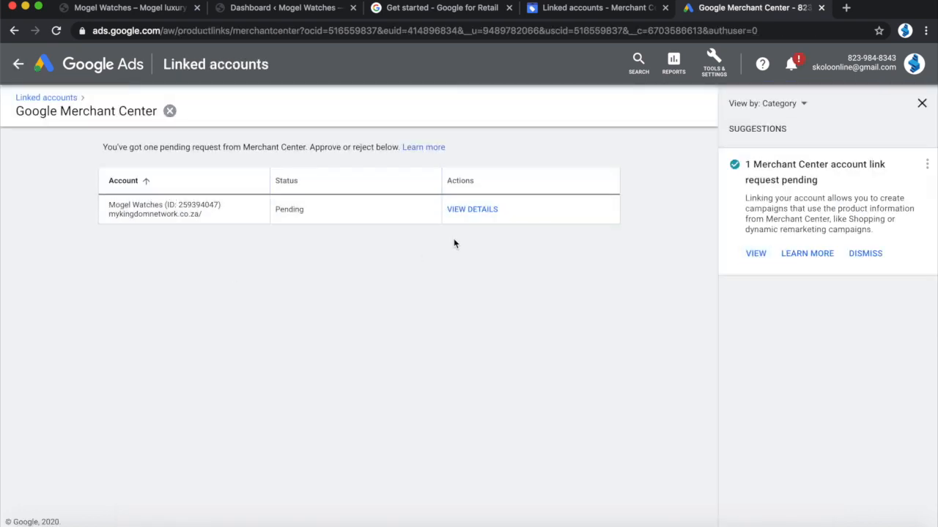
click(477, 210)
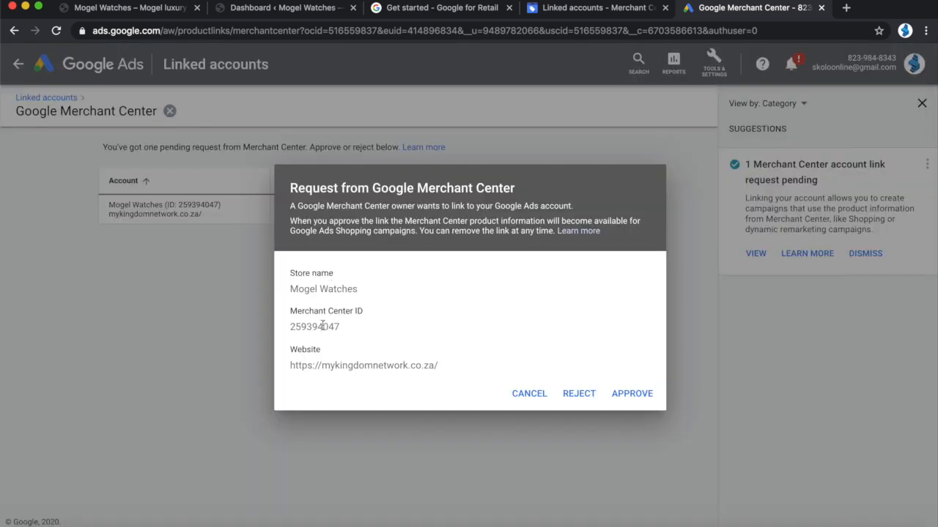
click(635, 396)
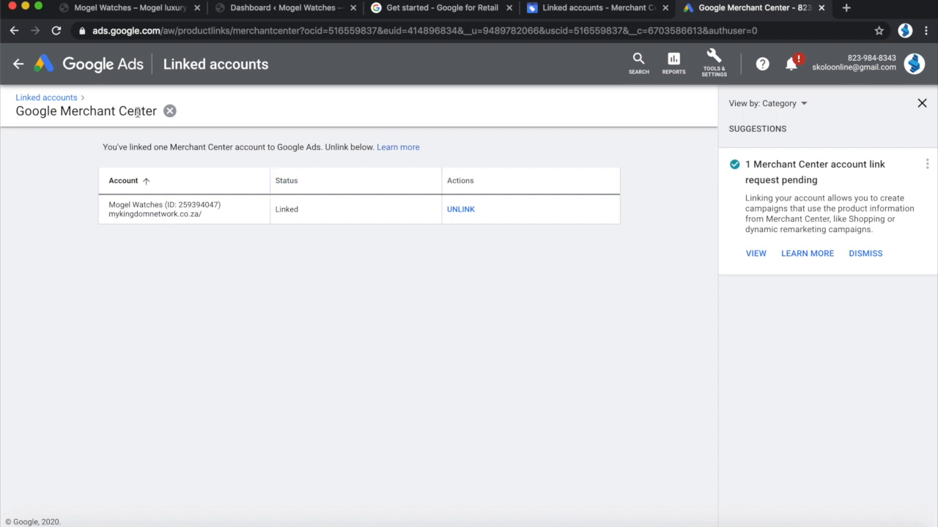
- Return to campaign creation and choose the Sales goal with the Shopping campaign type
click(19, 64)
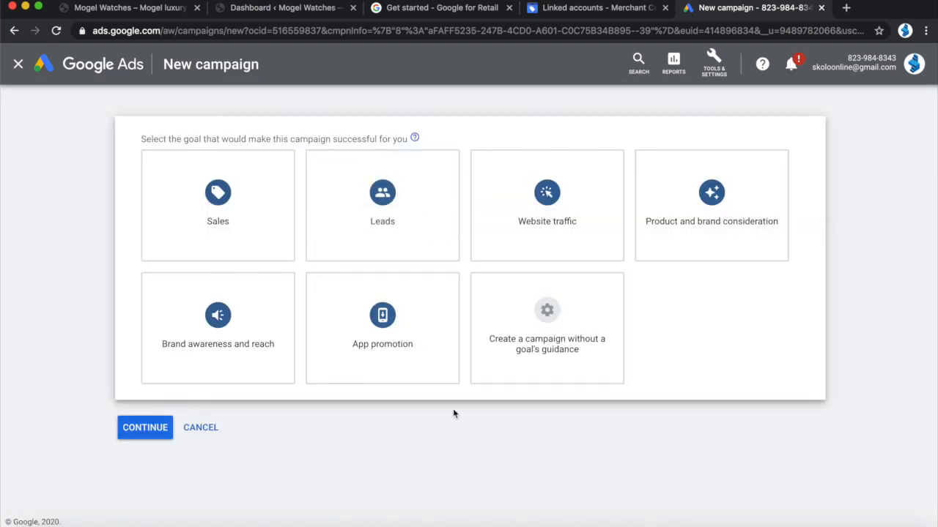
click(245, 224)
scroll(326, 379, down, 1)
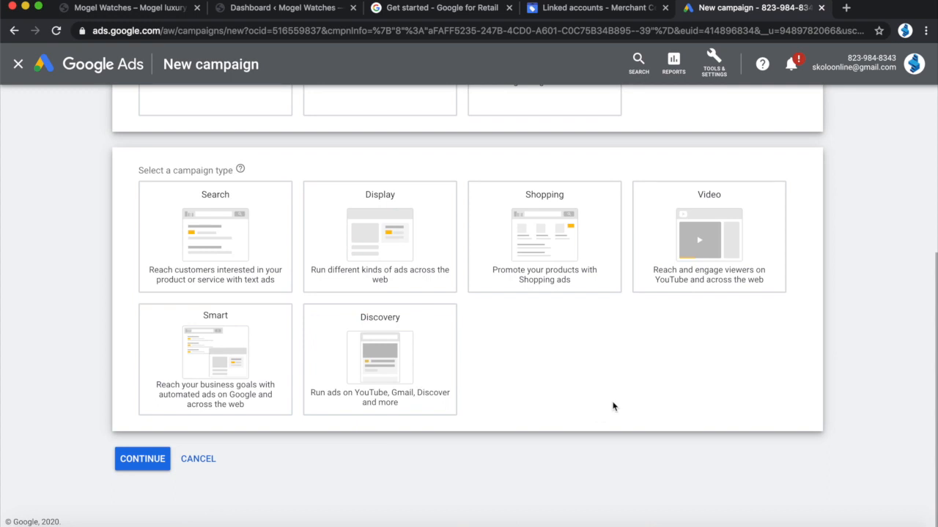
click(562, 224)
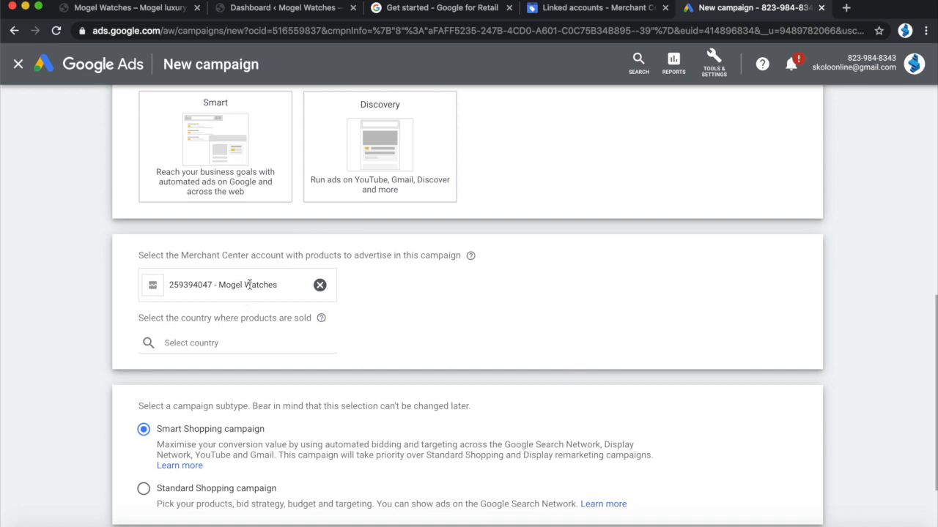
- Set the country of sale to South Africa and continue with the Standard Shopping campaign subtype
scroll(296, 340, down, 1)
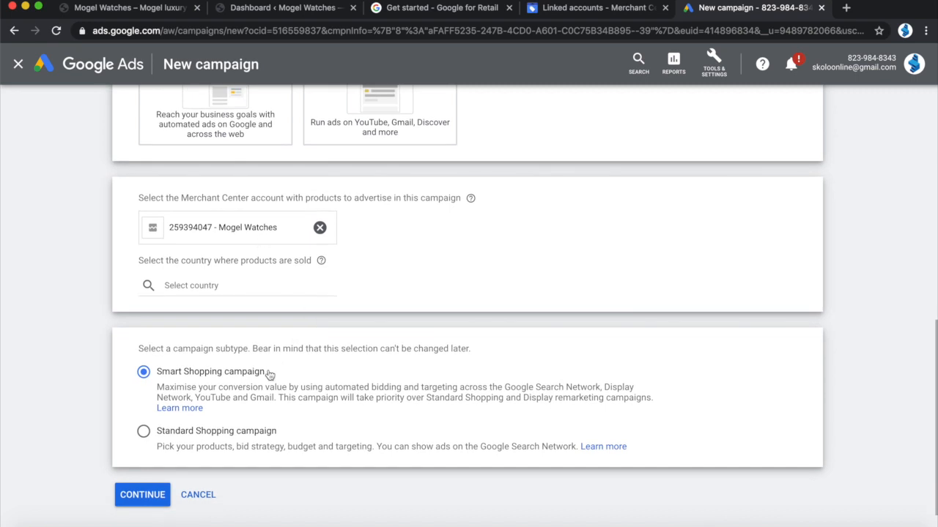
click(215, 285)
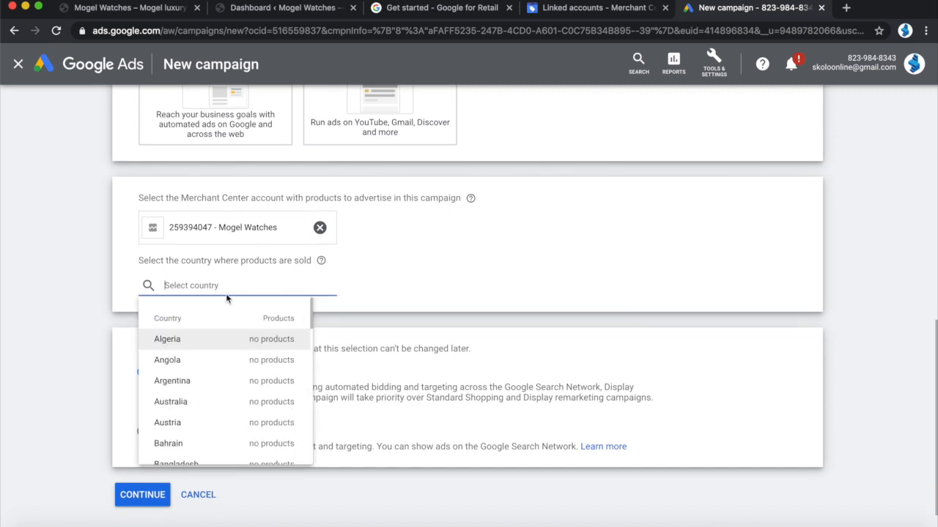
text(South)
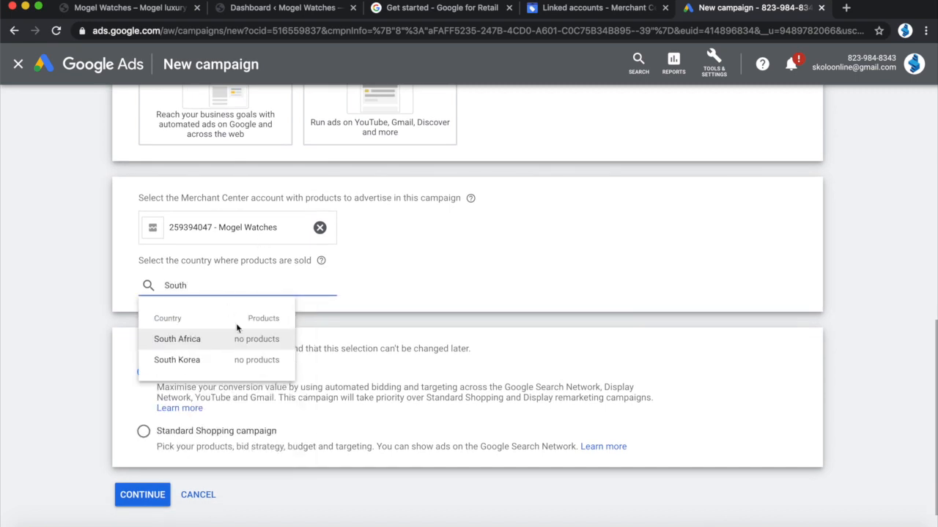
click(192, 346)
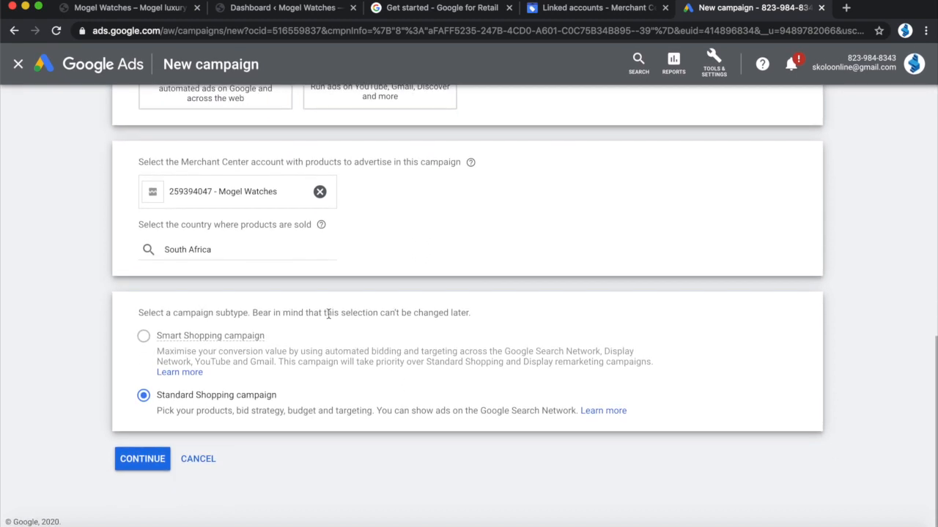
mouse_move(177, 346)
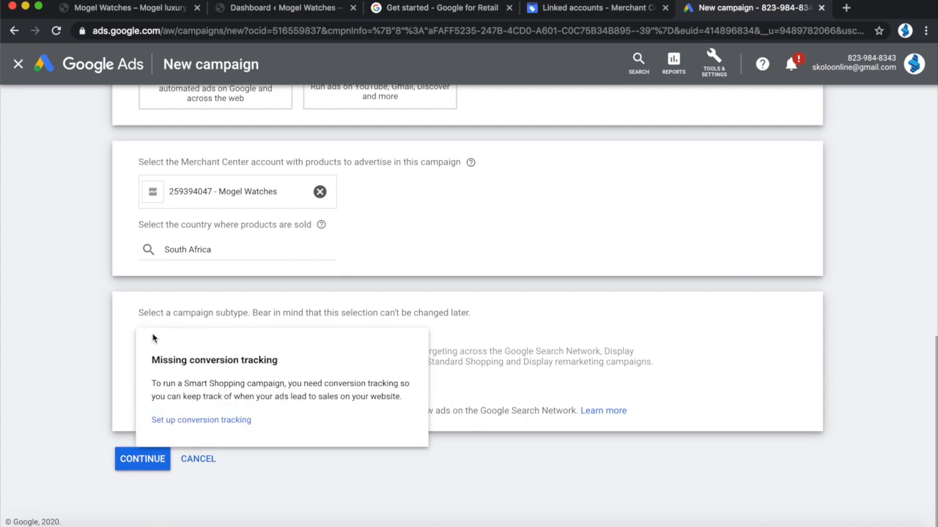
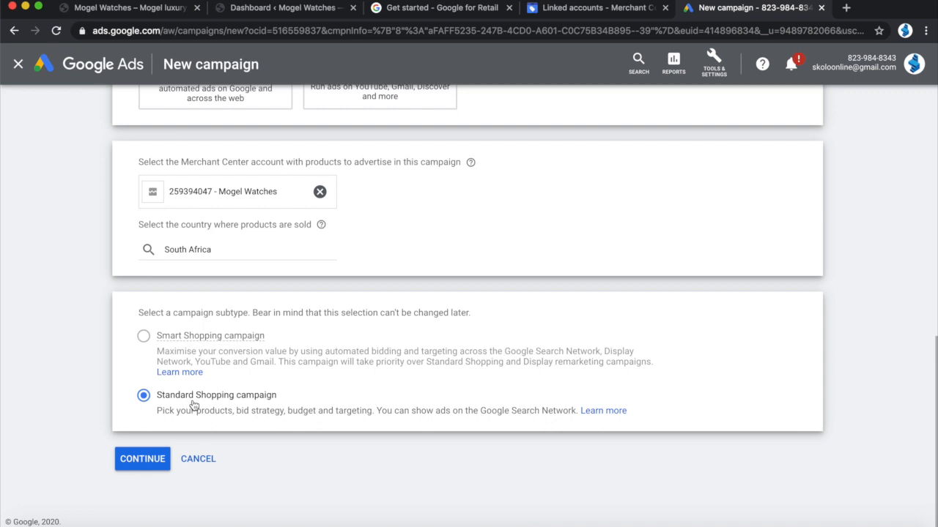
click(132, 460)
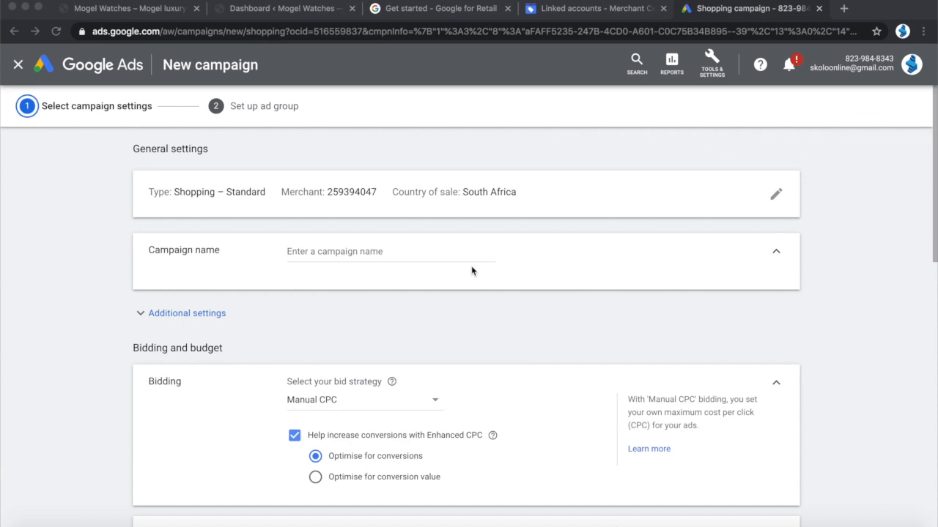
- Name the campaign "Mogel Watches Test 1"
scroll(499, 338, down, 1)
scroll(499, 337, up, 1)
click(366, 253)
click(351, 252)
text(oge)
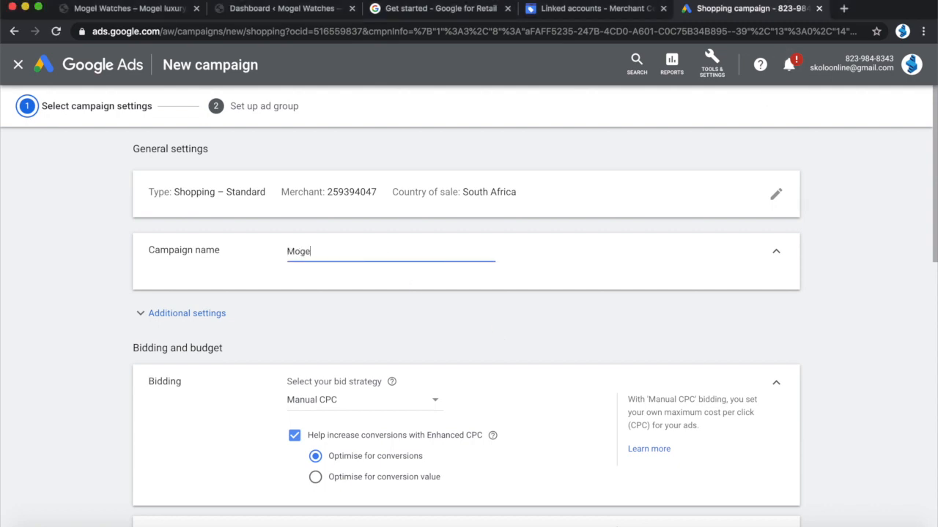
text(l Watches Test 1)
- Set the campaign's bid strategy to Maximise clicks
scroll(430, 361, down, 3)
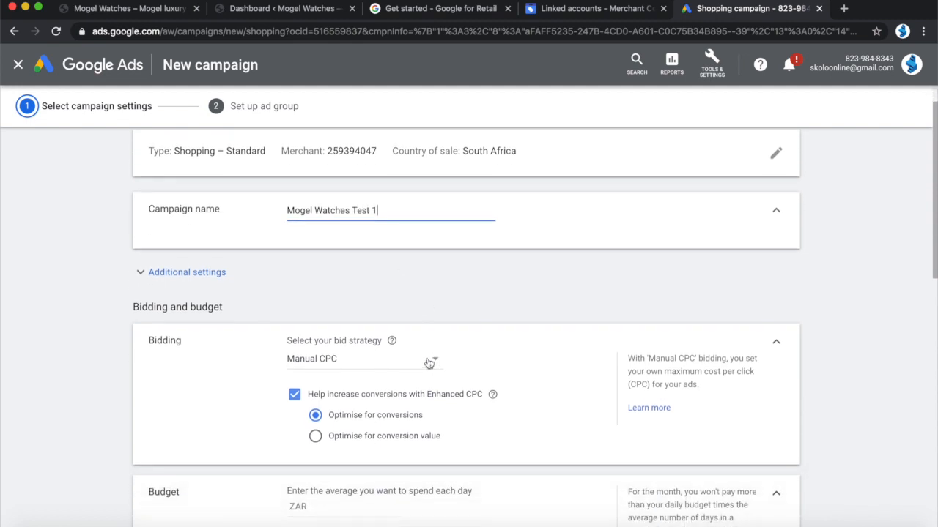
scroll(429, 361, down, 3)
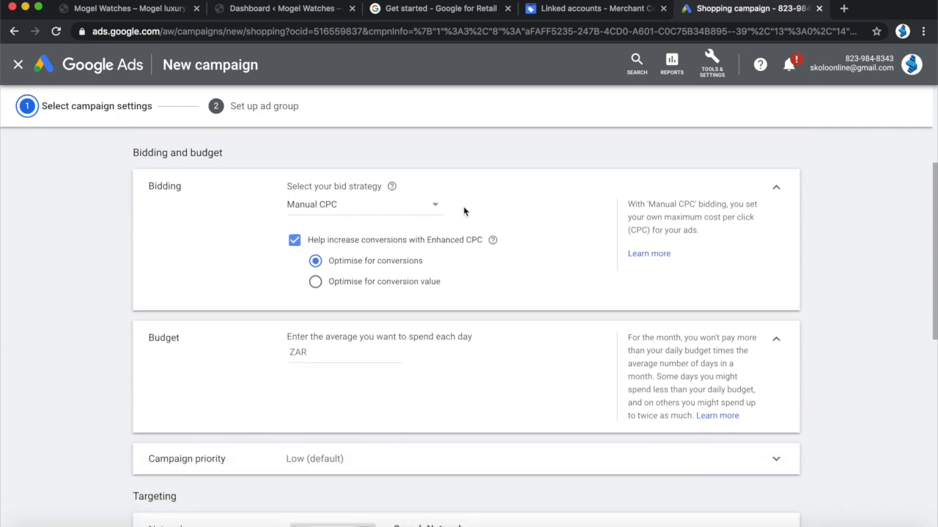
click(435, 207)
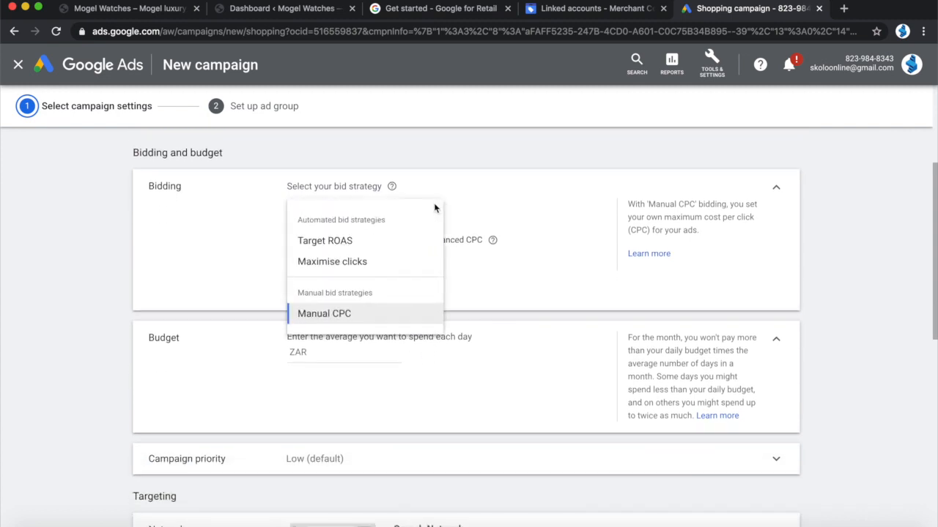
click(350, 263)
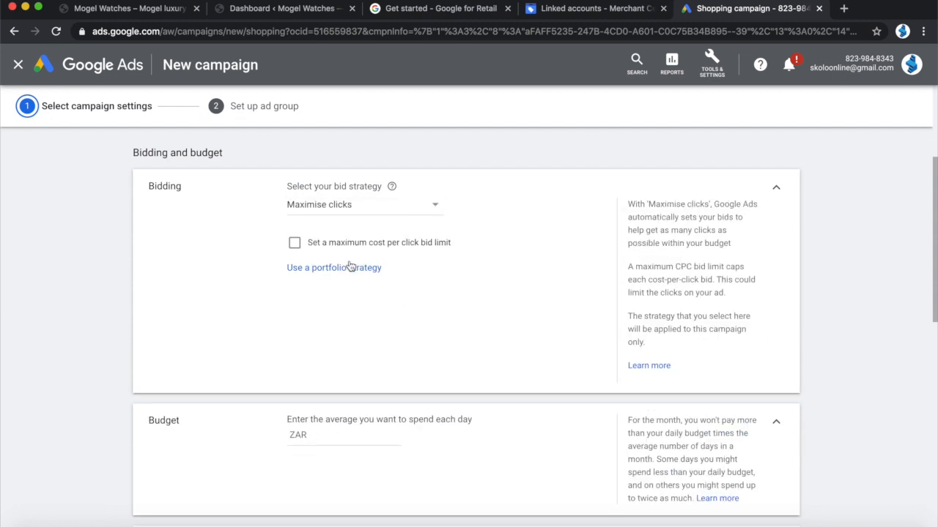
- Enable a maximum cost per click bid limit for the campaign and set it to ZAR 1.00
click(295, 245)
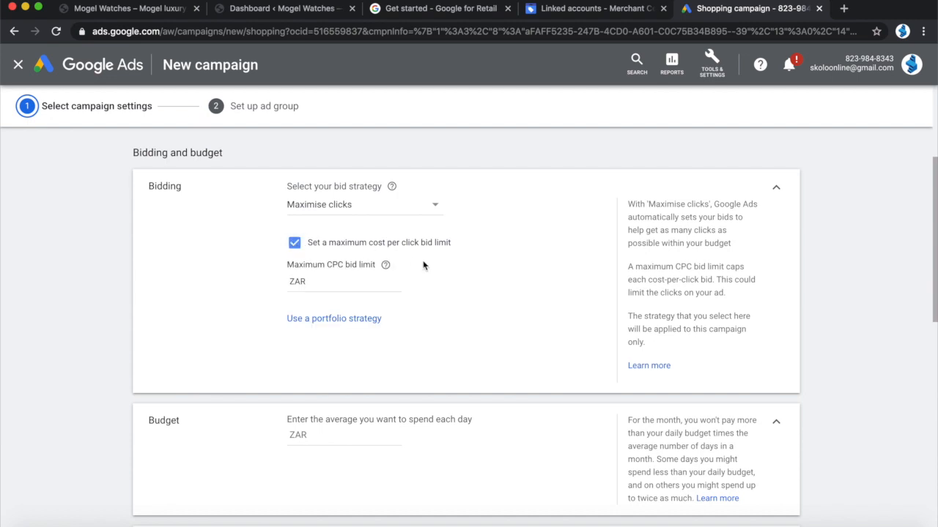
click(387, 292)
text(1)
click(454, 332)
scroll(454, 334, up, 1)
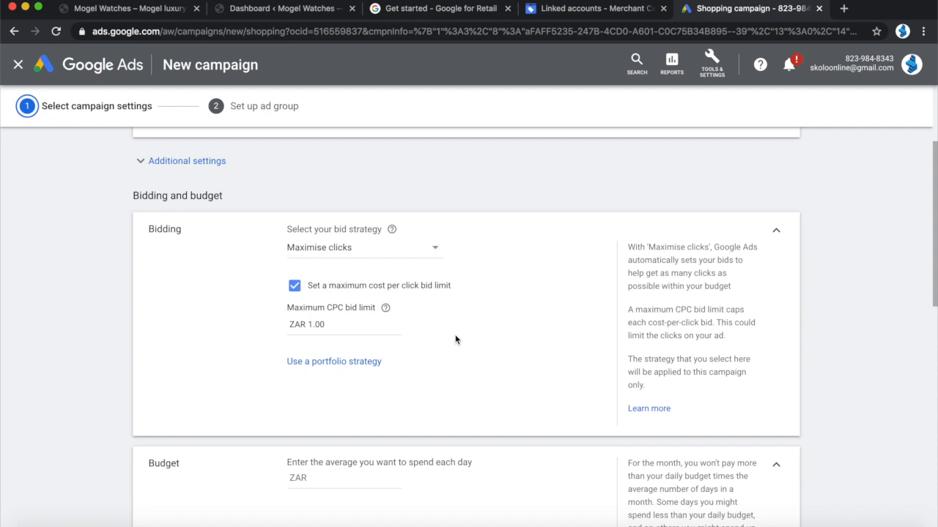
- Set the campaign's average daily budget to ZAR 50.00
scroll(454, 339, down, 4)
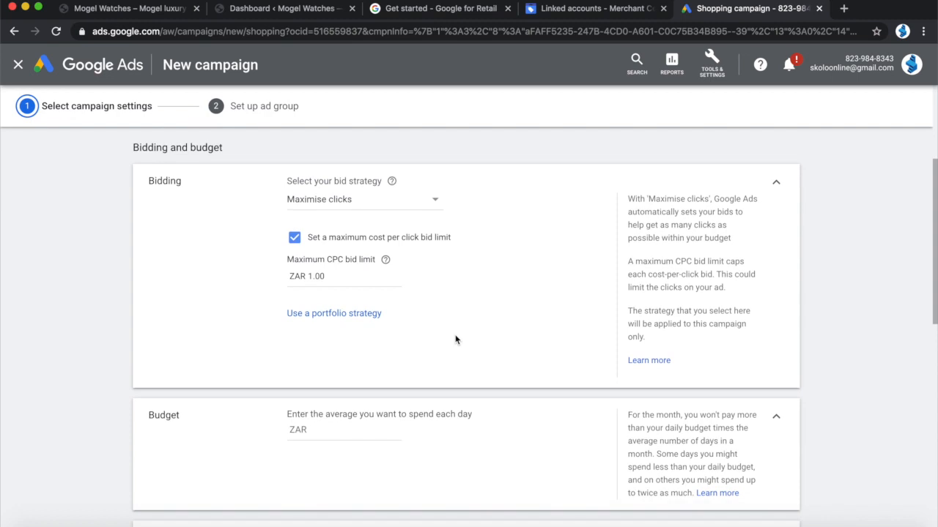
click(380, 330)
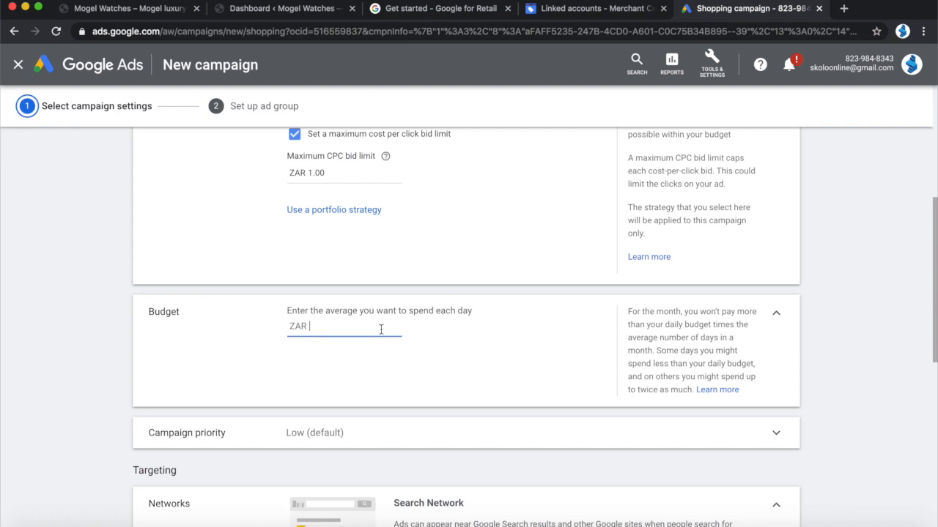
text(50)
click(487, 352)
scroll(488, 353, down, 3)
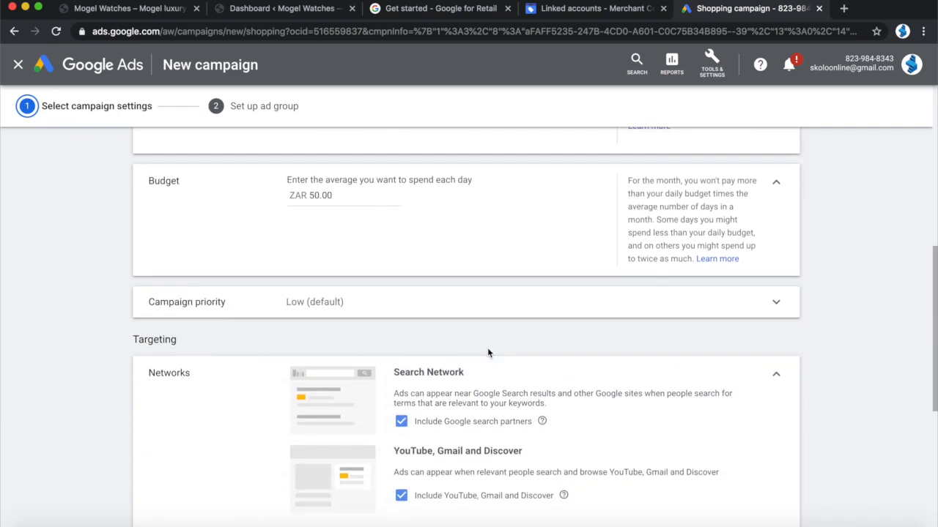
scroll(488, 349, up, 2)
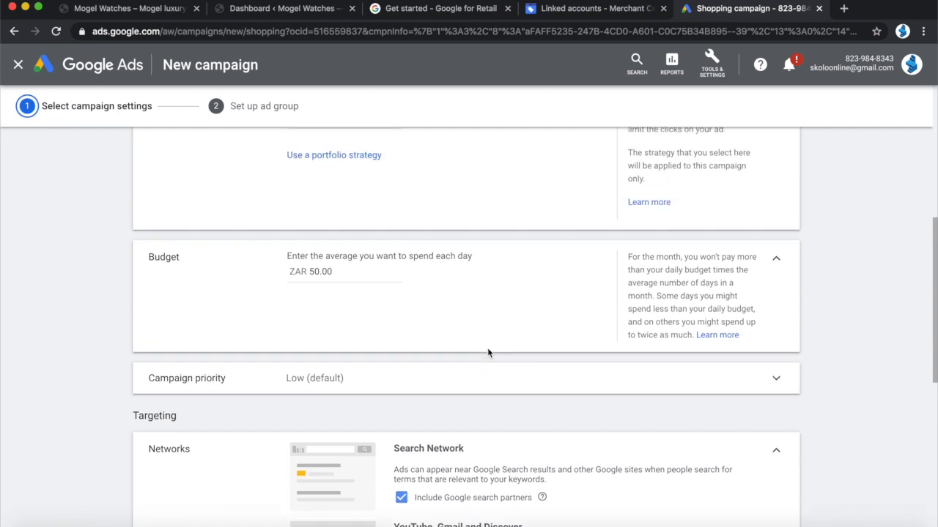
scroll(488, 353, down, 1)
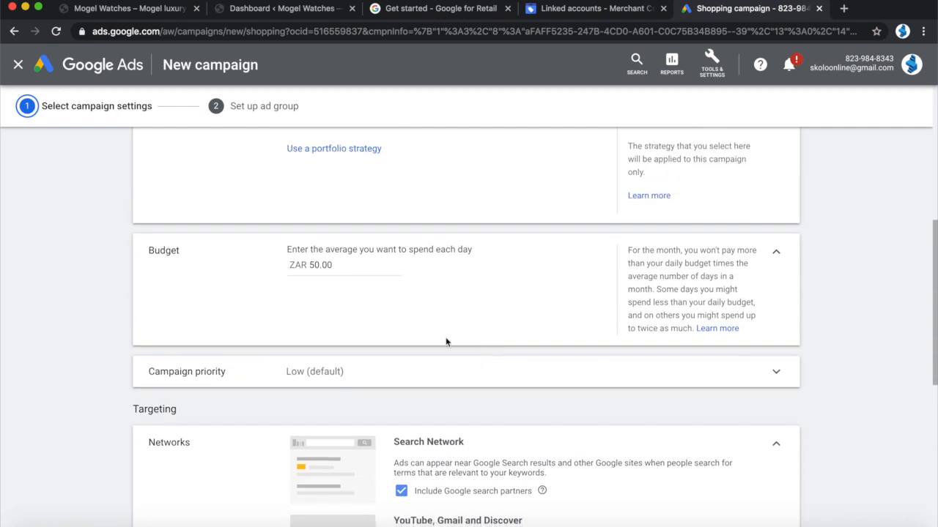
scroll(409, 411, down, 2)
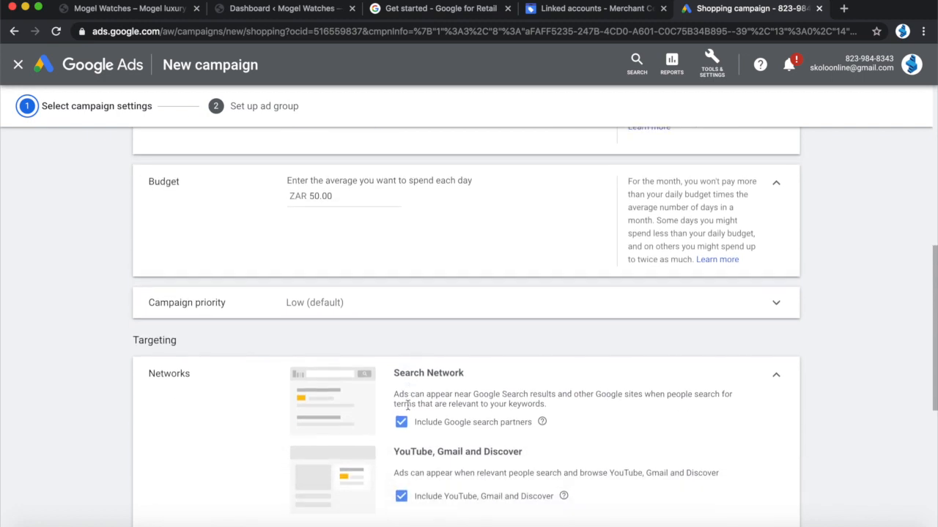
- Check the campaign priority options, keep the default Low, and save the campaign settings to continue to the ad group
scroll(345, 318, up, 5)
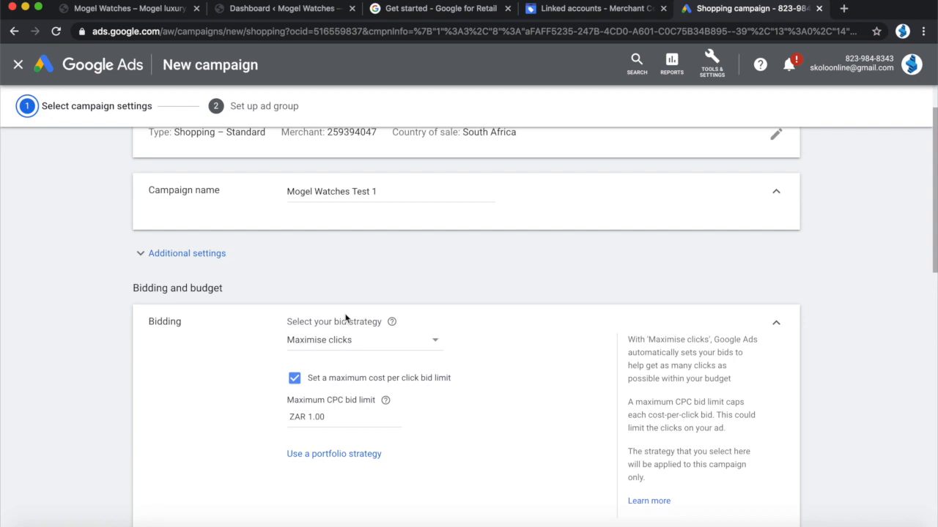
scroll(346, 316, down, 3)
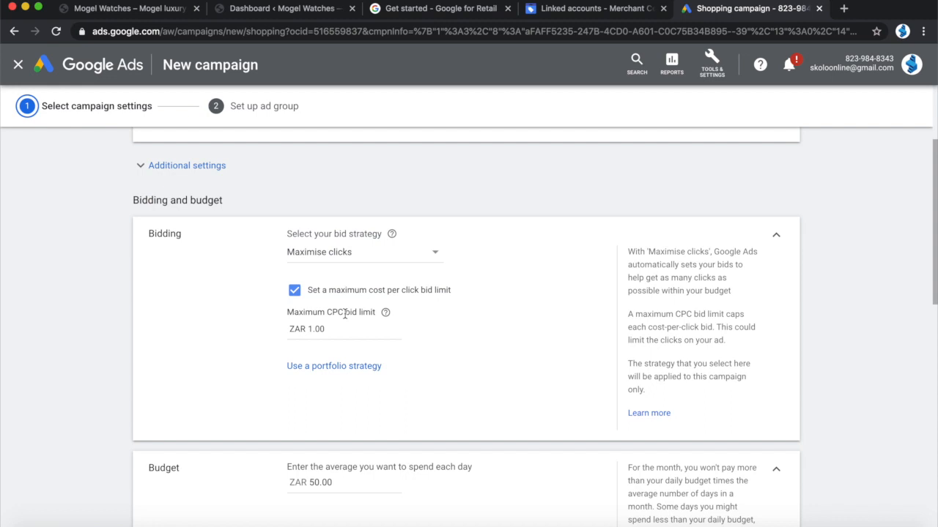
scroll(344, 315, down, 5)
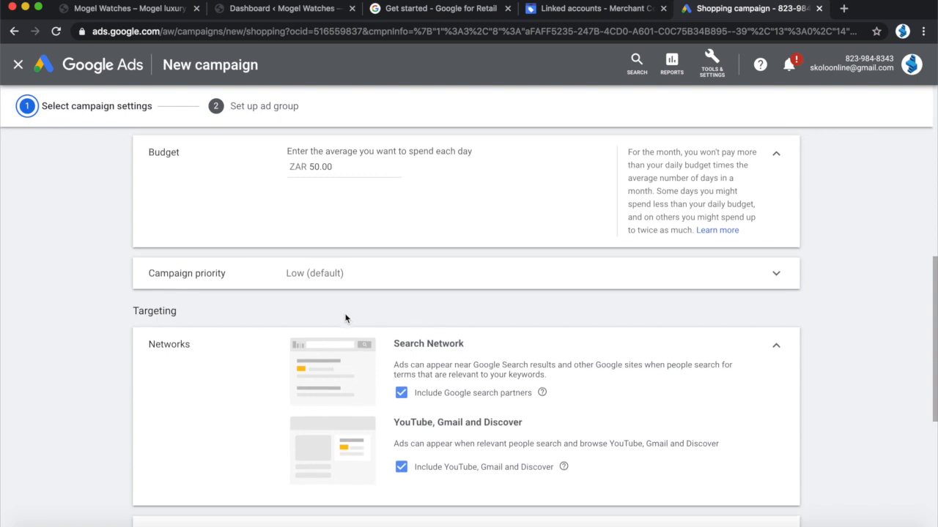
click(379, 270)
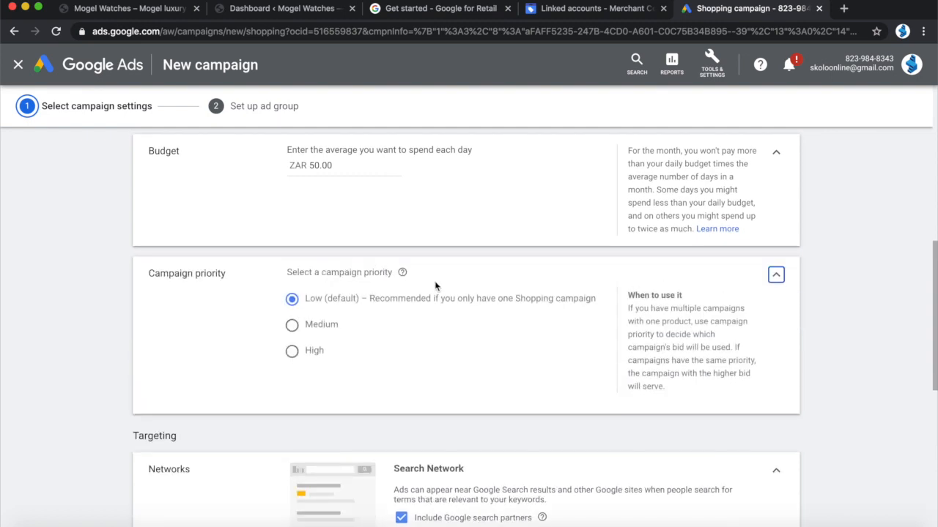
click(776, 275)
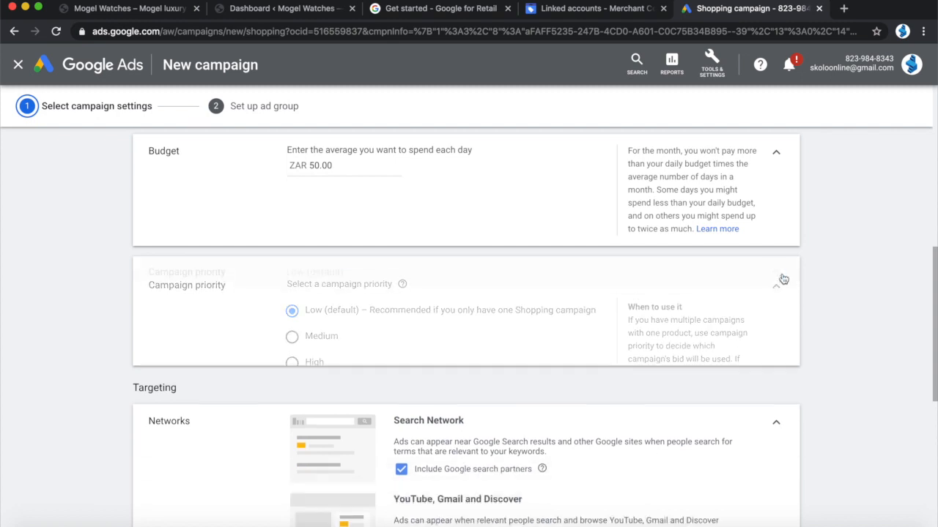
scroll(666, 337, down, 1)
scroll(665, 337, down, 1)
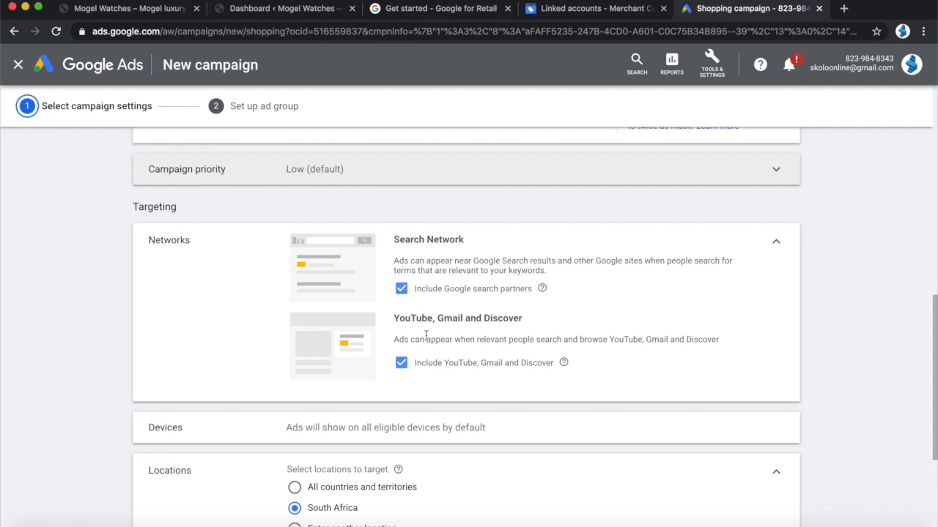
scroll(489, 359, down, 5)
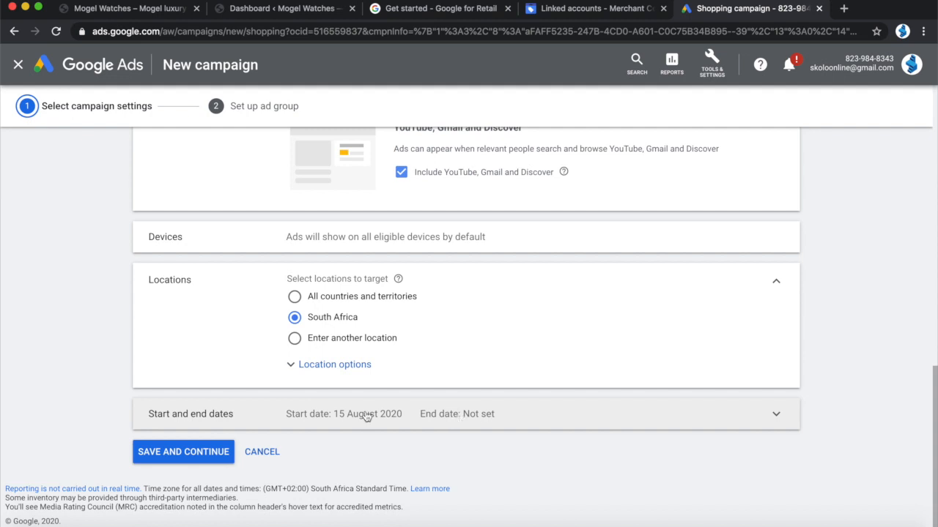
click(188, 452)
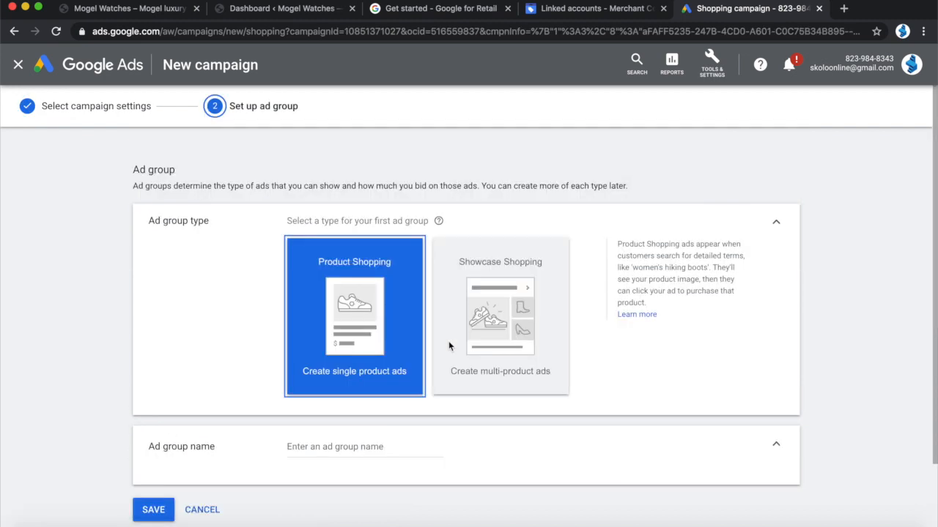
- Keep Product Shopping as the ad group type after comparing it with Showcase Shopping, and name the ad group "Test Watch 1"
scroll(449, 341, down, 2)
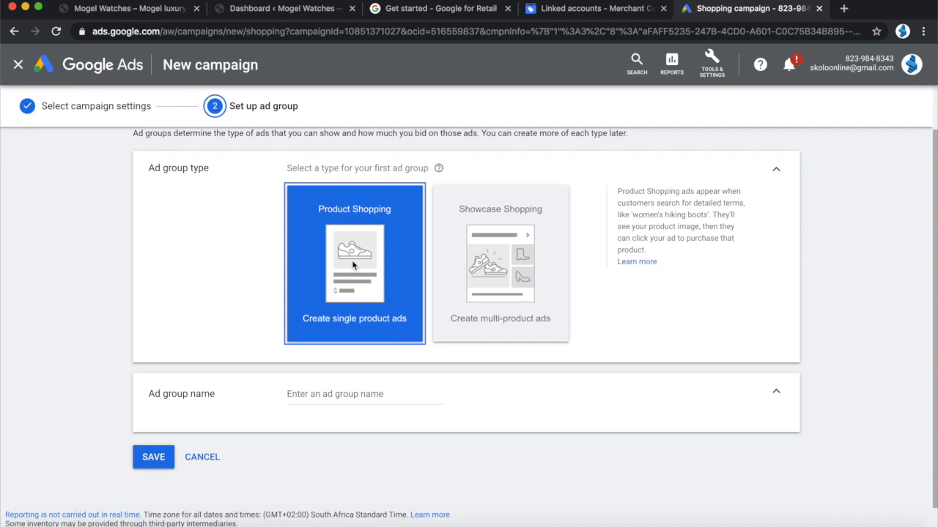
click(516, 269)
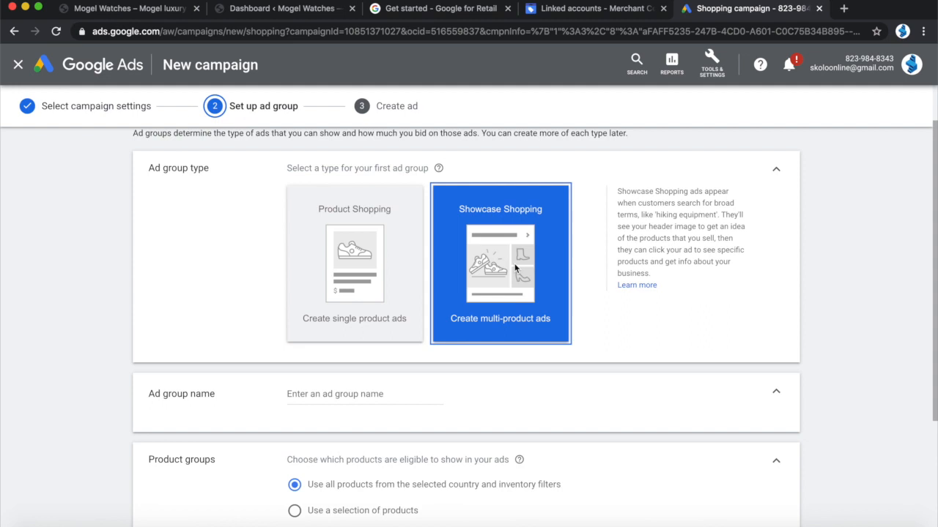
click(371, 251)
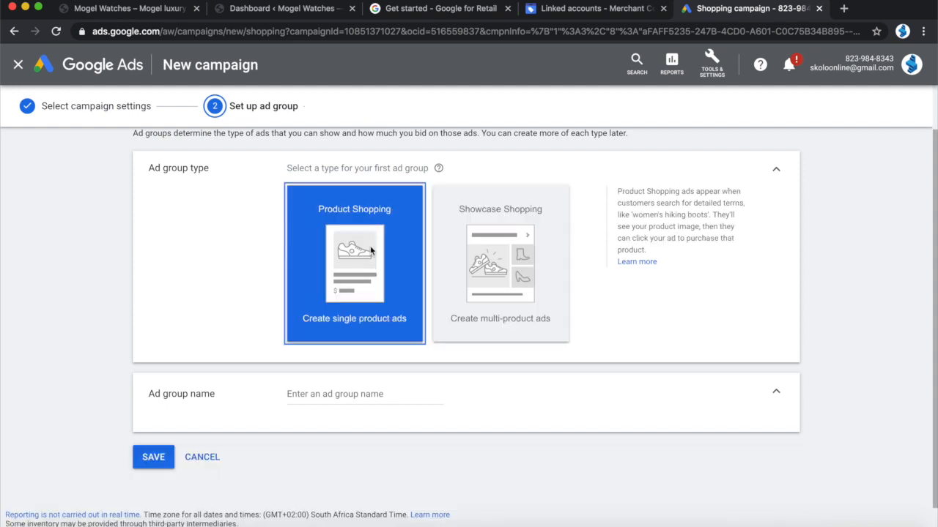
click(363, 394)
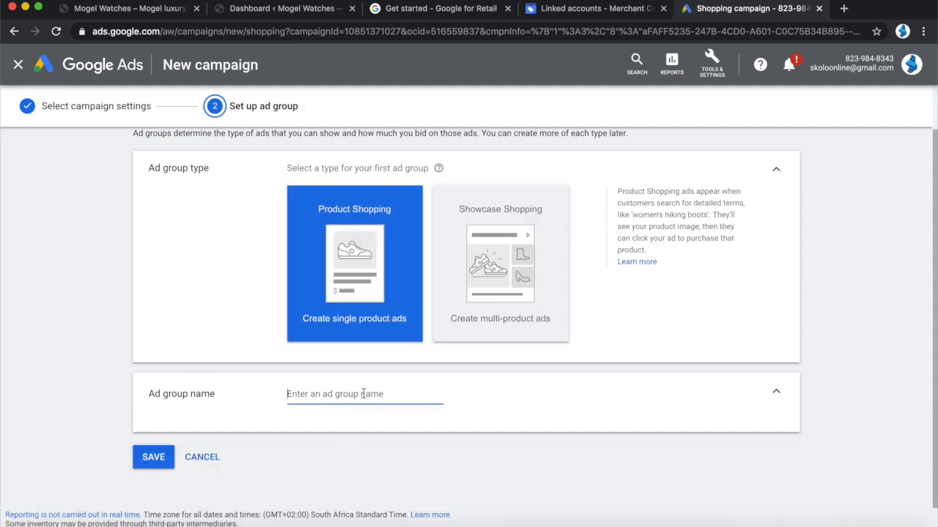
text(Test W)
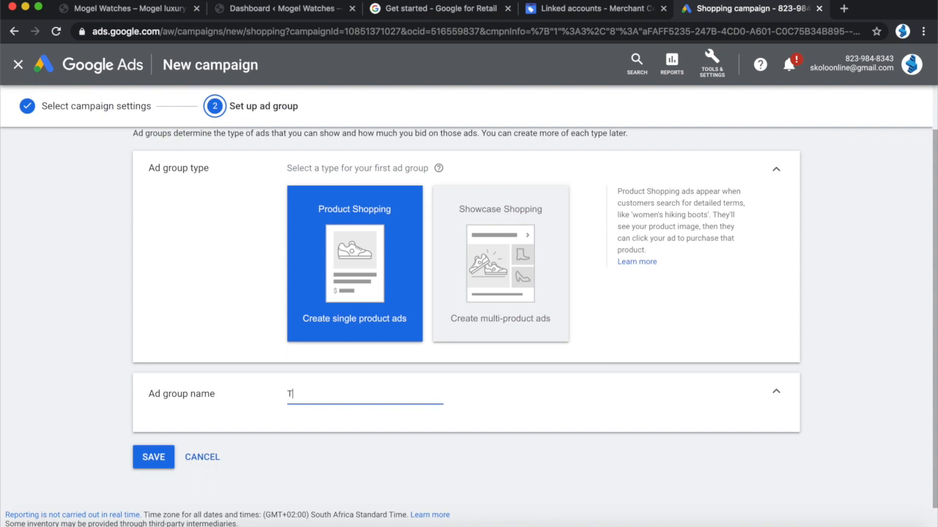
text(ch 1)
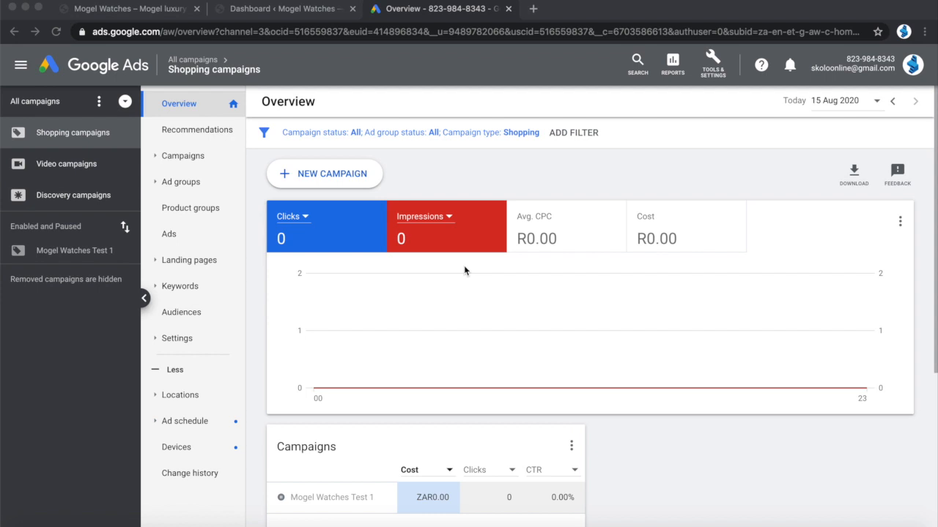
- Open the account's conversion actions and start a new one that tracks website conversions
scroll(300, 499, down, 1)
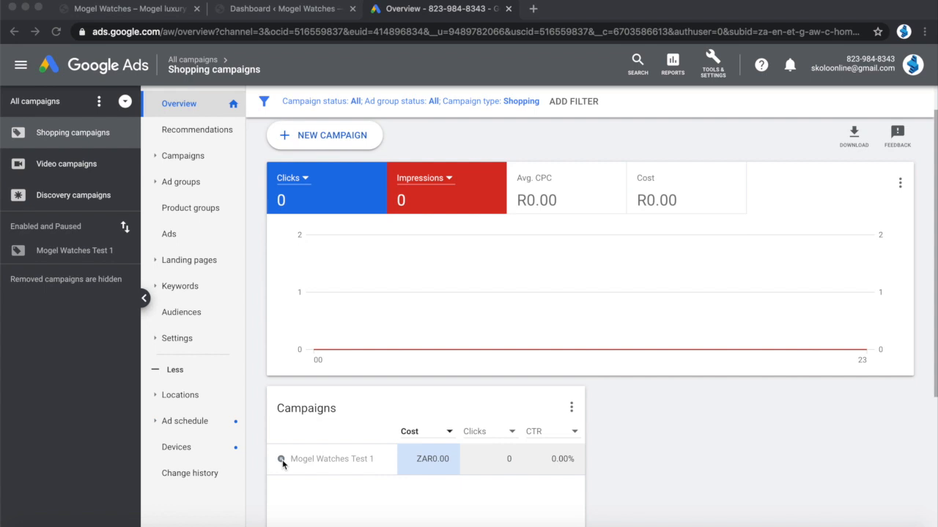
scroll(282, 463, up, 1)
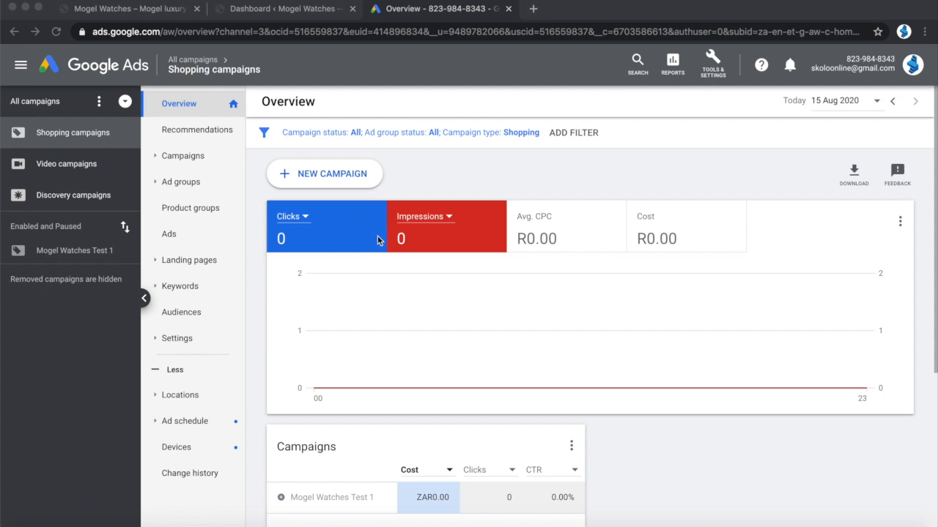
scroll(505, 369, down, 1)
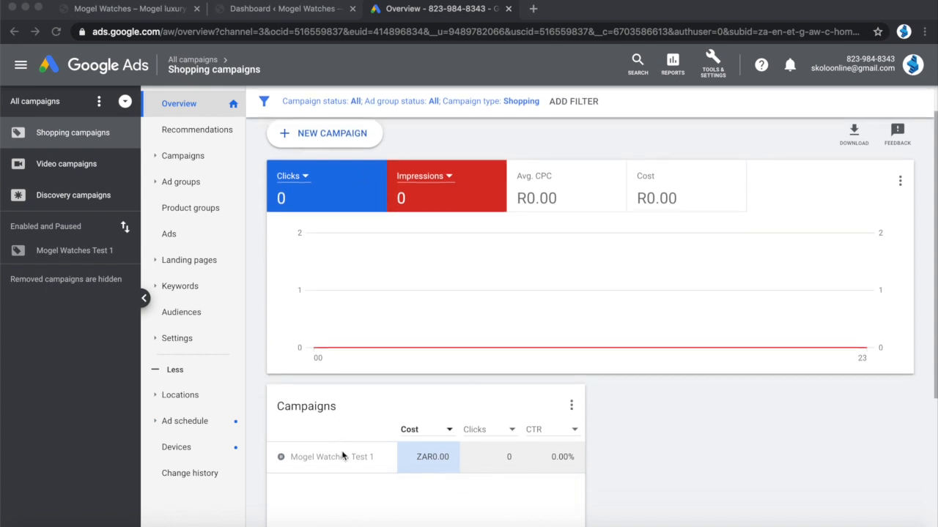
scroll(344, 457, up, 1)
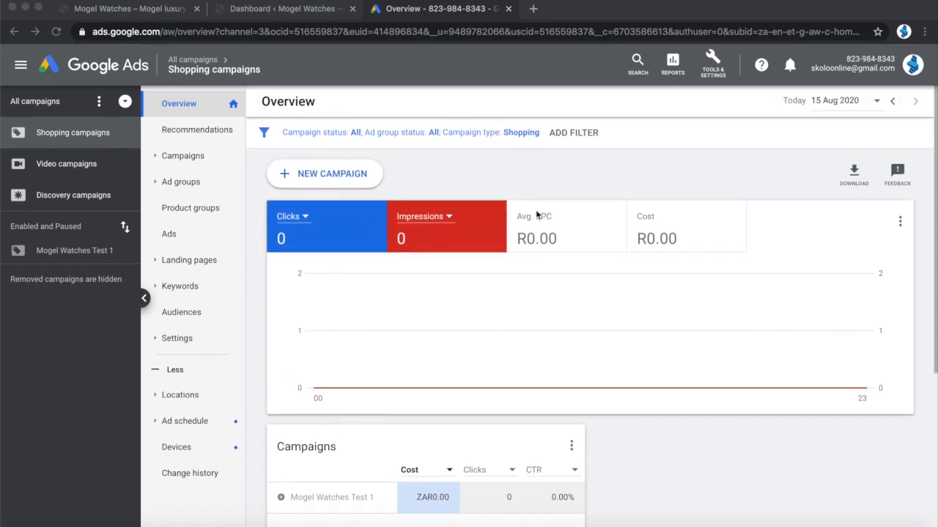
click(713, 65)
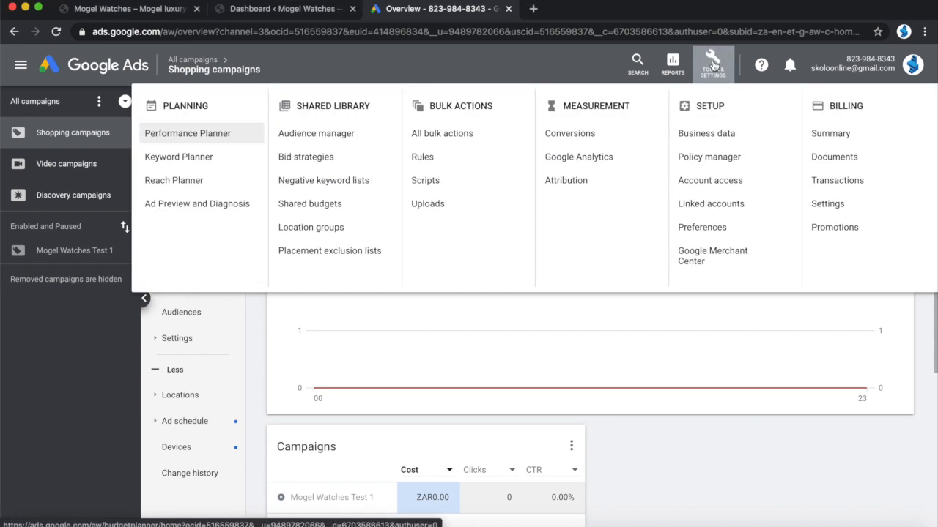
click(577, 135)
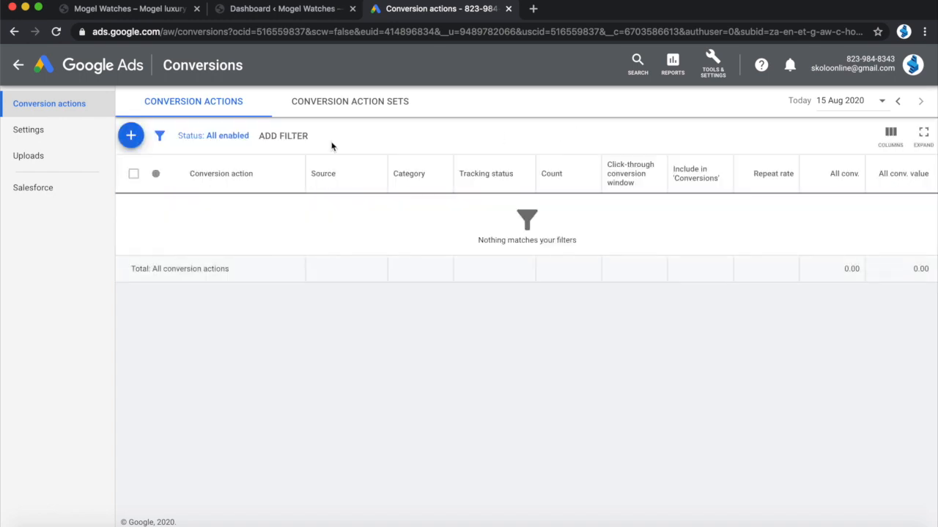
click(130, 139)
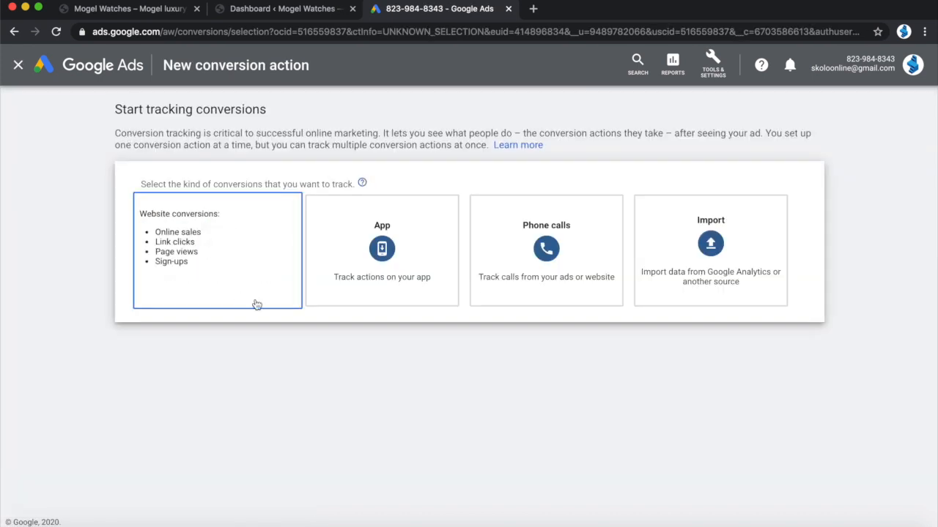
click(197, 245)
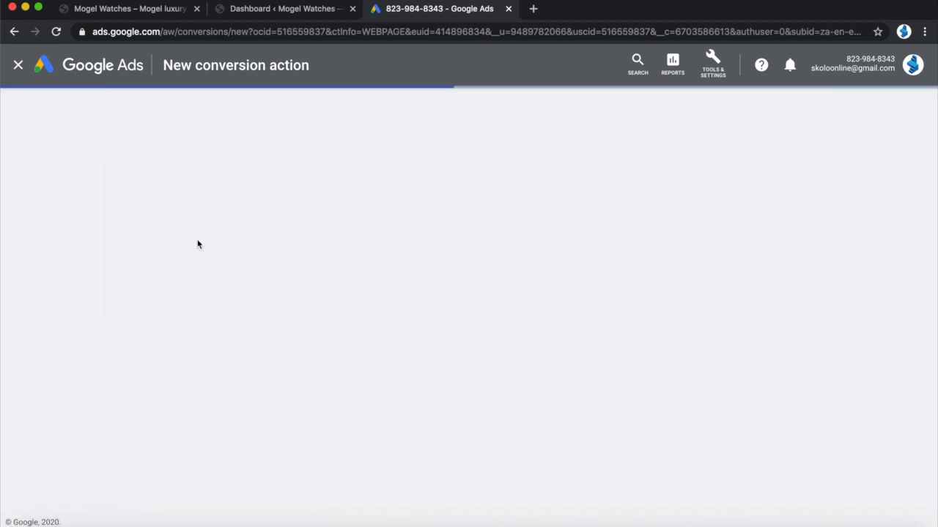
- Set the conversion action's category to Purchase and name it "Mogel Purchase"
scroll(293, 320, down, 10)
scroll(293, 320, up, 10)
click(316, 252)
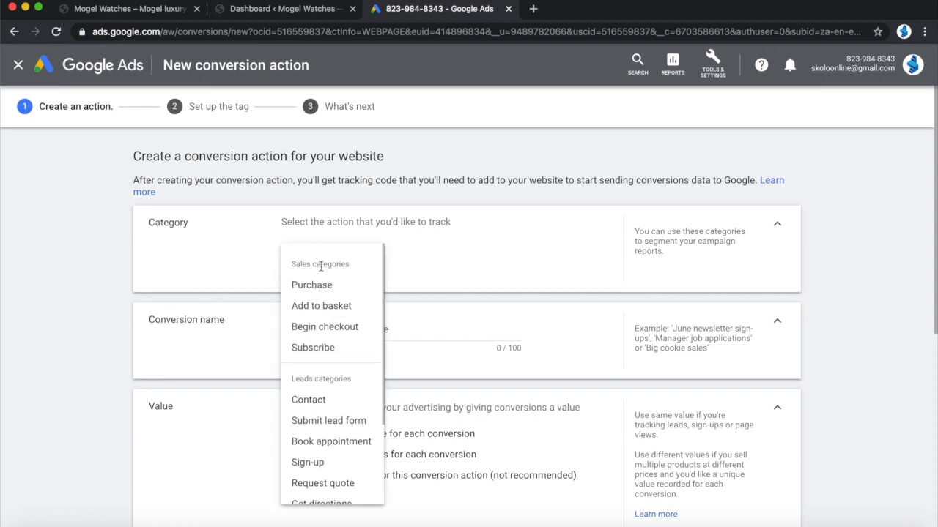
click(319, 289)
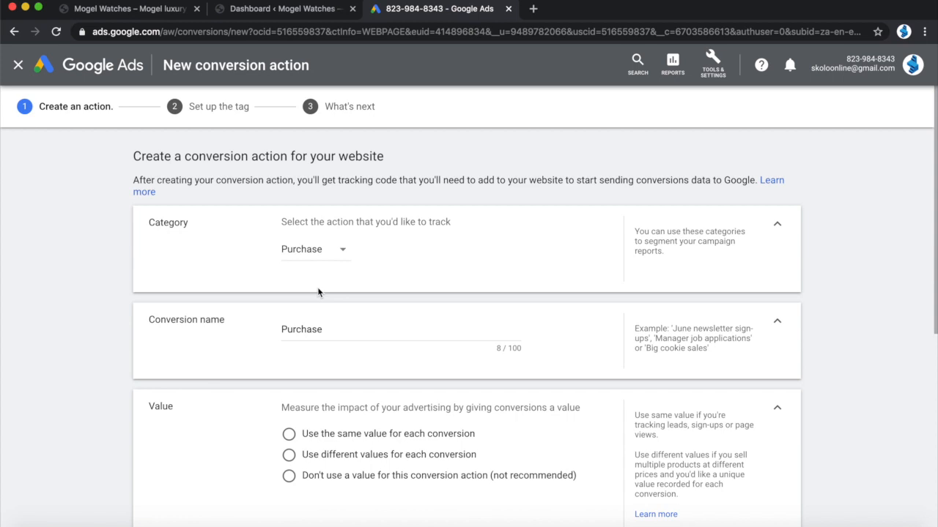
click(328, 330)
click(282, 329)
text(Mogel)
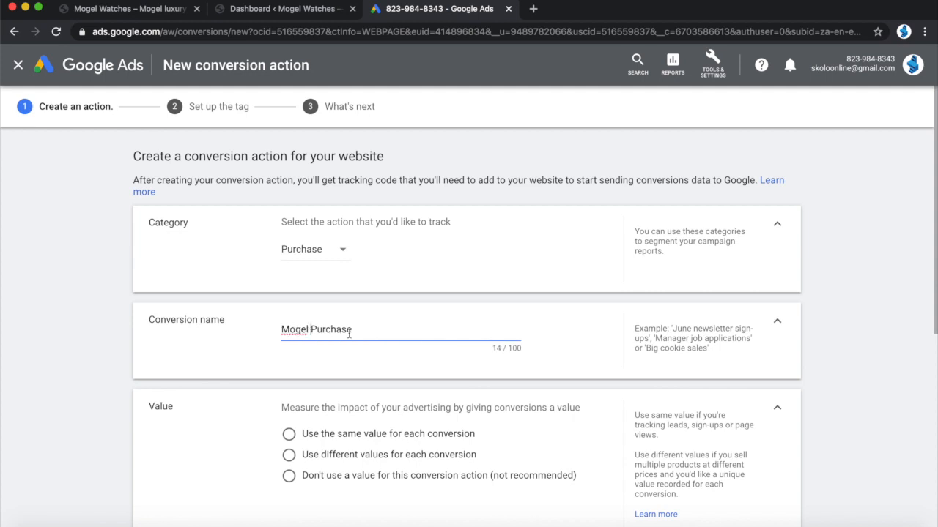
- Use the same value for each conversion and set it to 50 South African Rand (ZAR)
scroll(460, 370, down, 5)
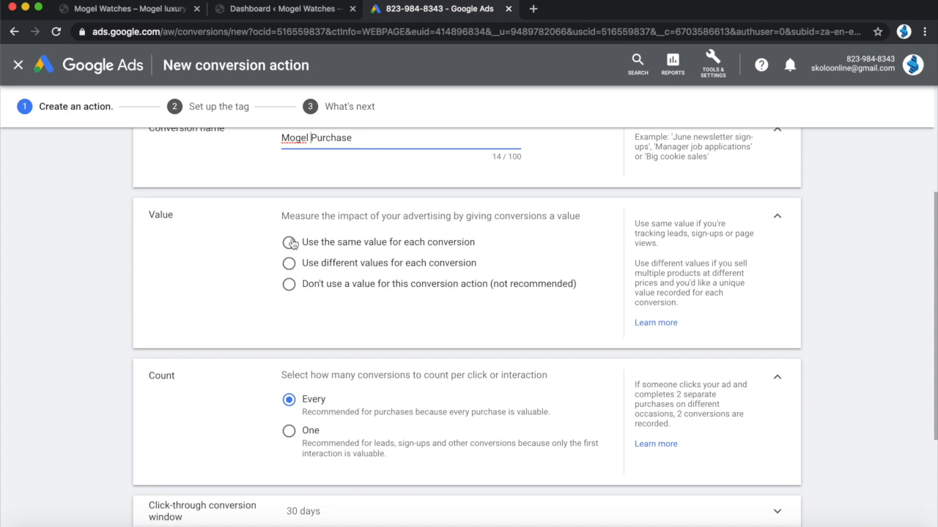
click(290, 243)
click(459, 292)
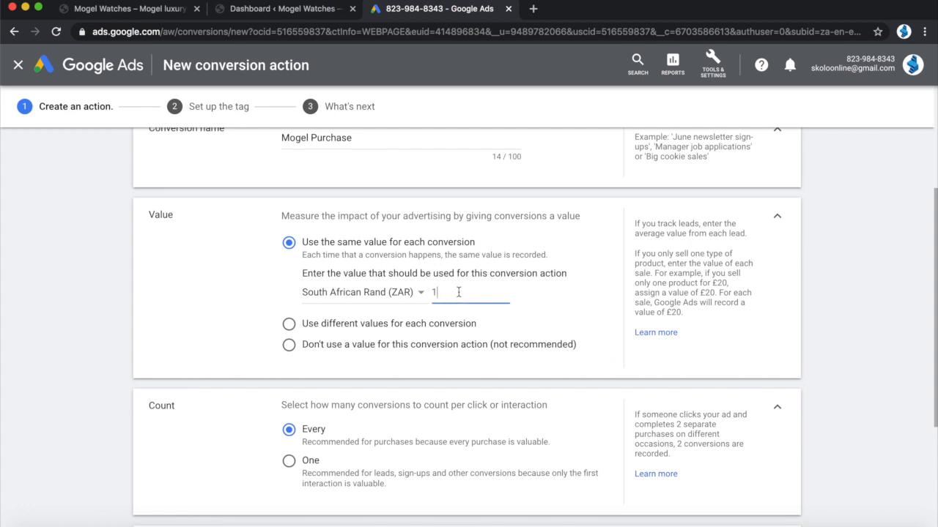
key(BackSpace)
text(50)
- Keep the conversion count at Every and the remaining defaults, and create the conversion action
scroll(476, 383, down, 3)
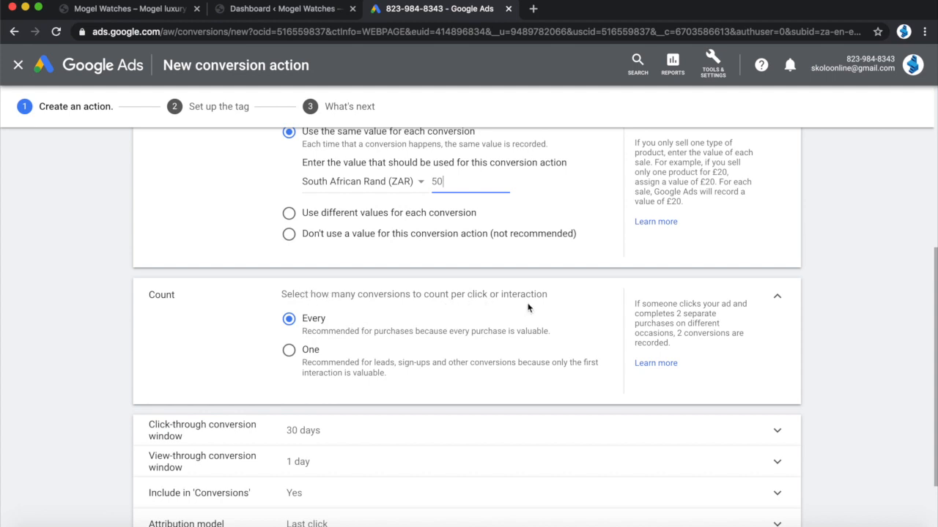
scroll(377, 346, down, 1)
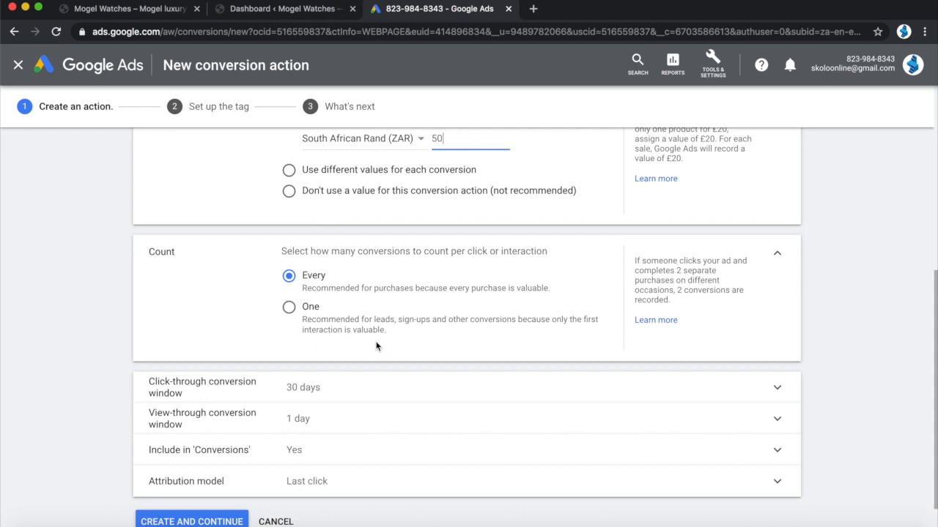
click(290, 276)
scroll(411, 298, down, 1)
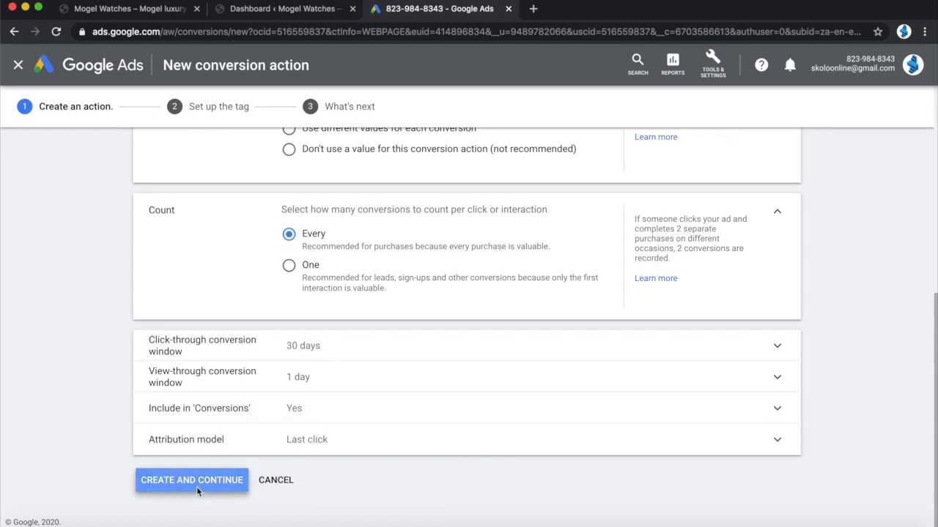
click(196, 487)
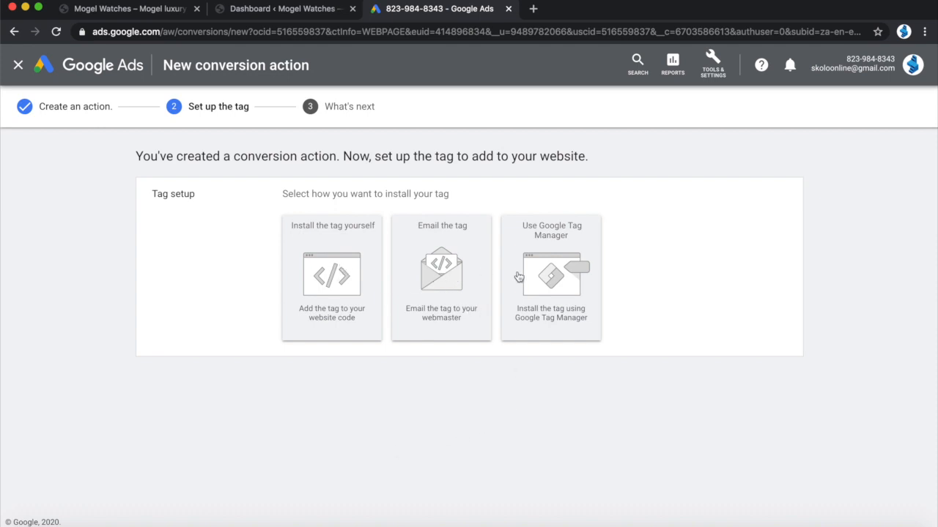
- Choose to install the tag yourself and copy the complete global site tag code for HTML
click(334, 284)
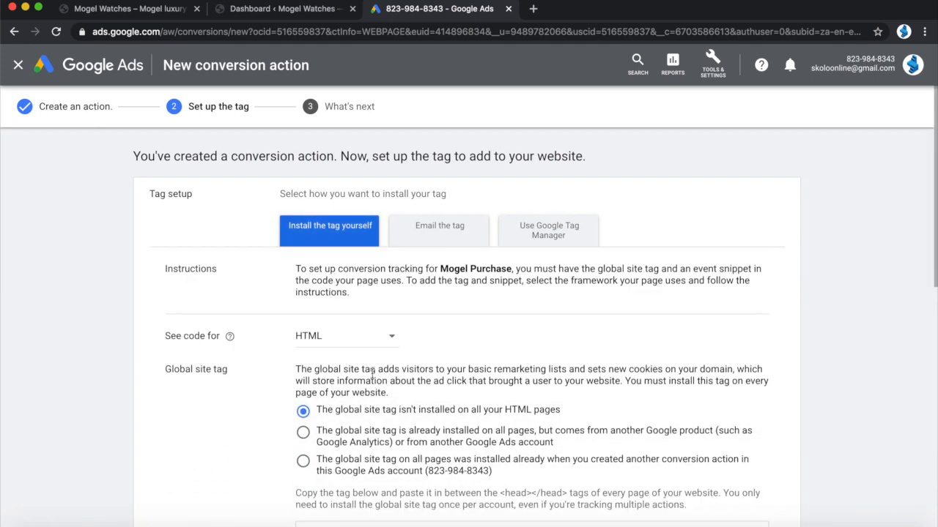
scroll(372, 373, down, 3)
drag(353, 454, 297, 362)
key(super+c)
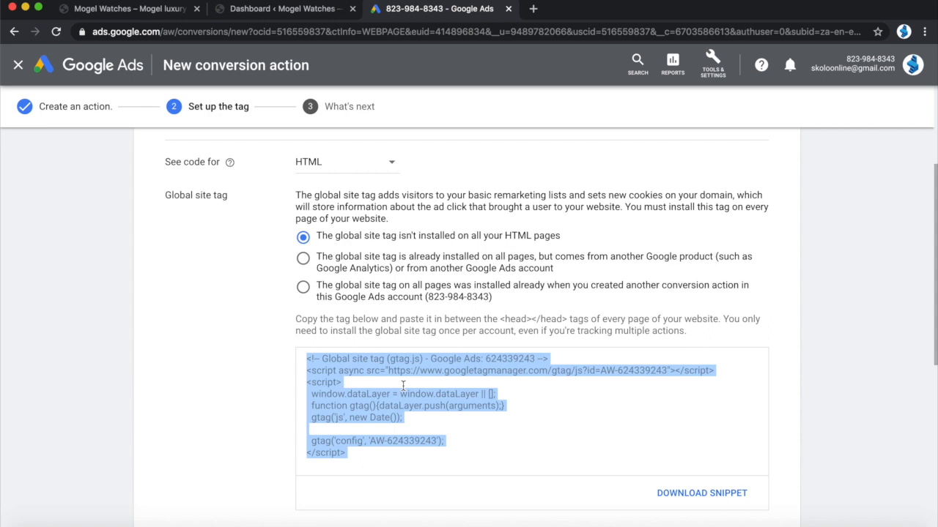
- Switch to the store's WordPress dashboard and open the Insert Headers and Footers settings
click(285, 9)
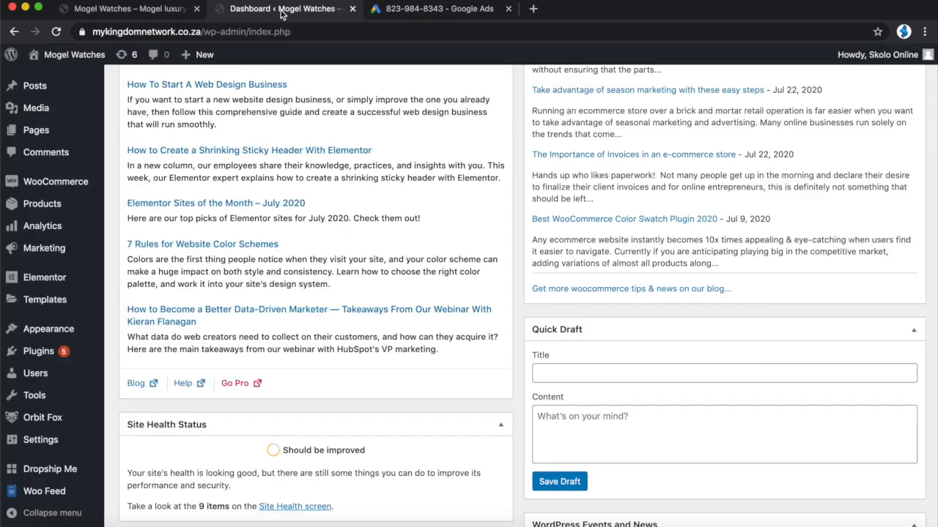
scroll(333, 187, down, 10)
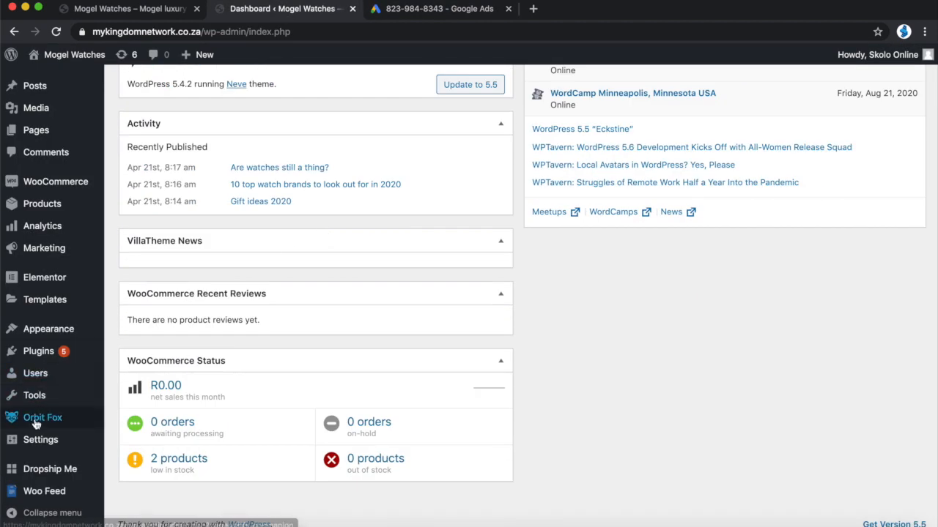
scroll(35, 424, up, 1)
scroll(35, 433, down, 1)
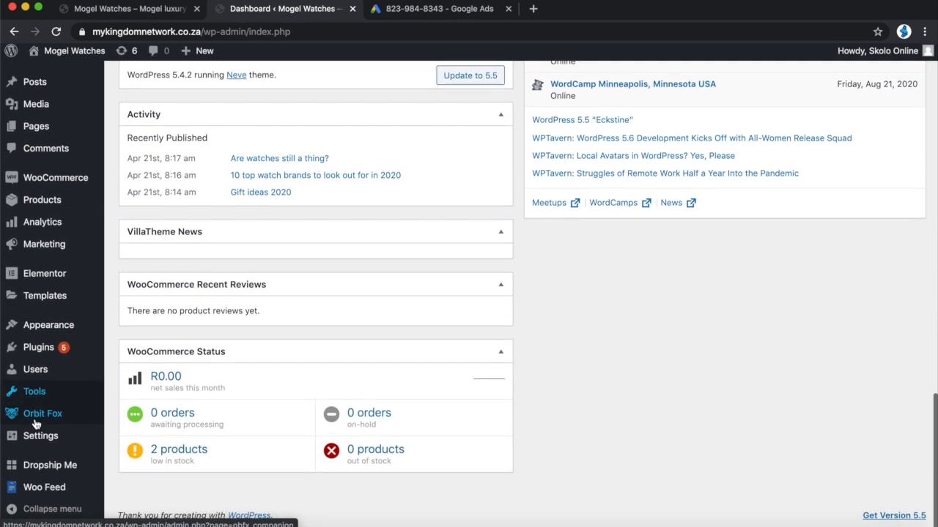
mouse_move(35, 442)
click(139, 460)
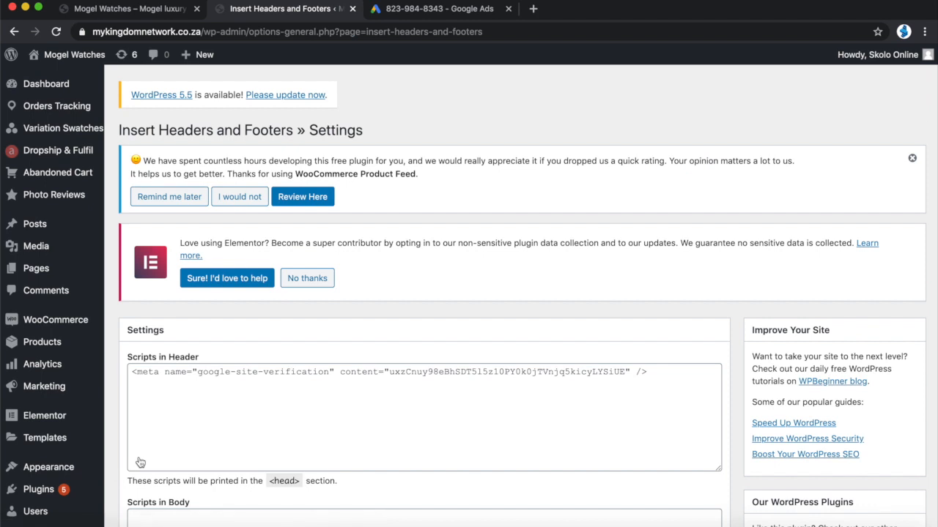
- Paste the global site tag into the header scripts, leaving a blank line below the google-site-verification meta tag
scroll(244, 449, down, 2)
click(672, 305)
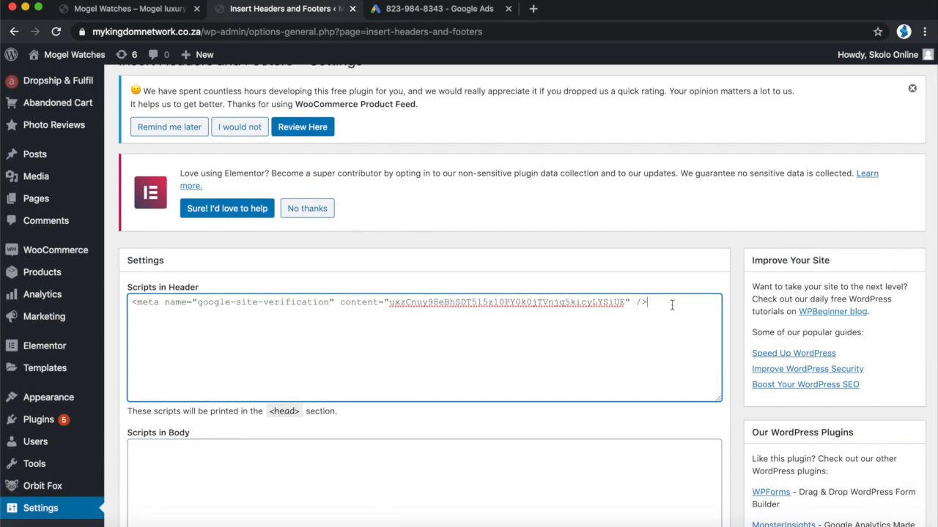
key(Return)
key(Return)
key(super+v)
- Check the pasted tag in the header scripts and save the Insert Headers and Footers settings
scroll(194, 337, up, 3)
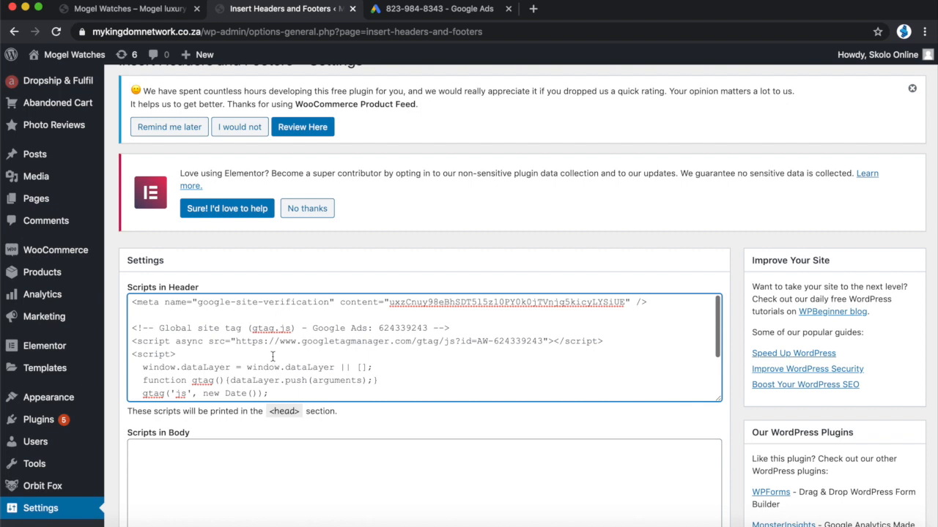
scroll(273, 357, down, 3)
scroll(273, 356, down, 5)
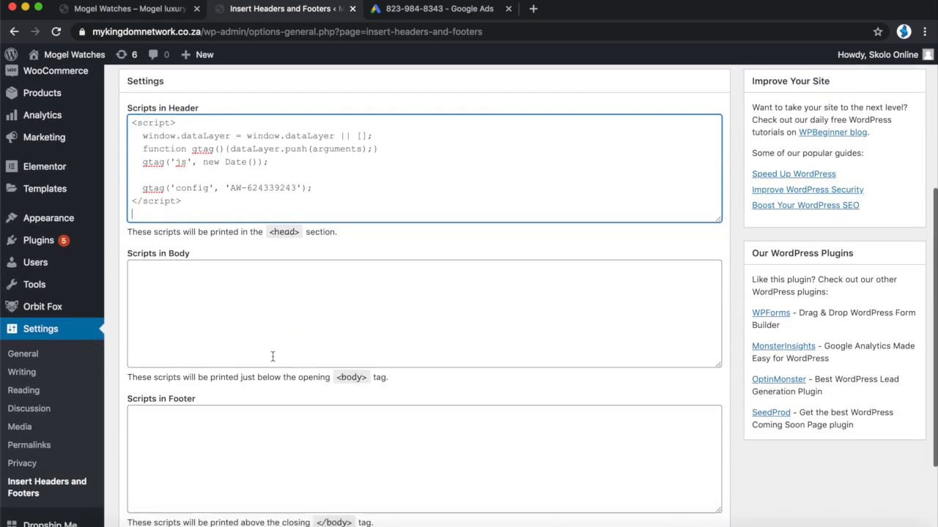
scroll(273, 357, up, 5)
scroll(272, 356, up, 1)
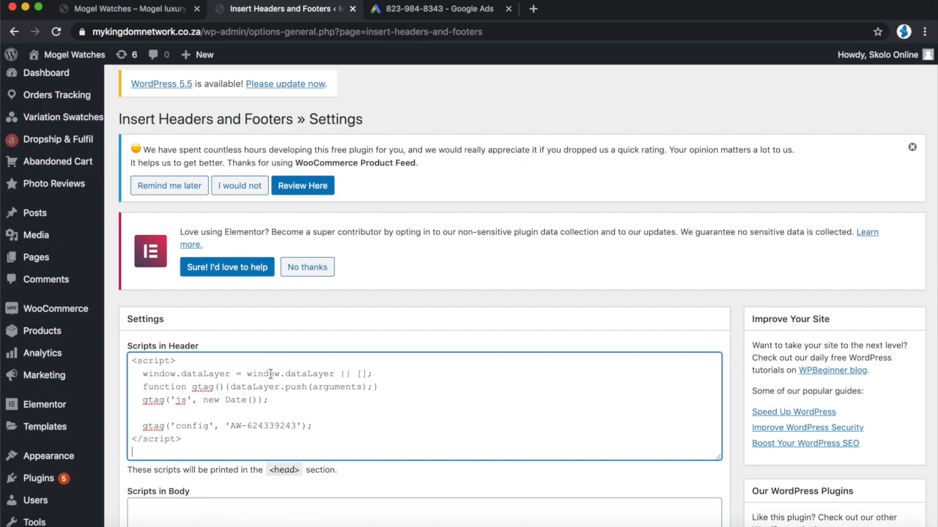
scroll(307, 425, down, 10)
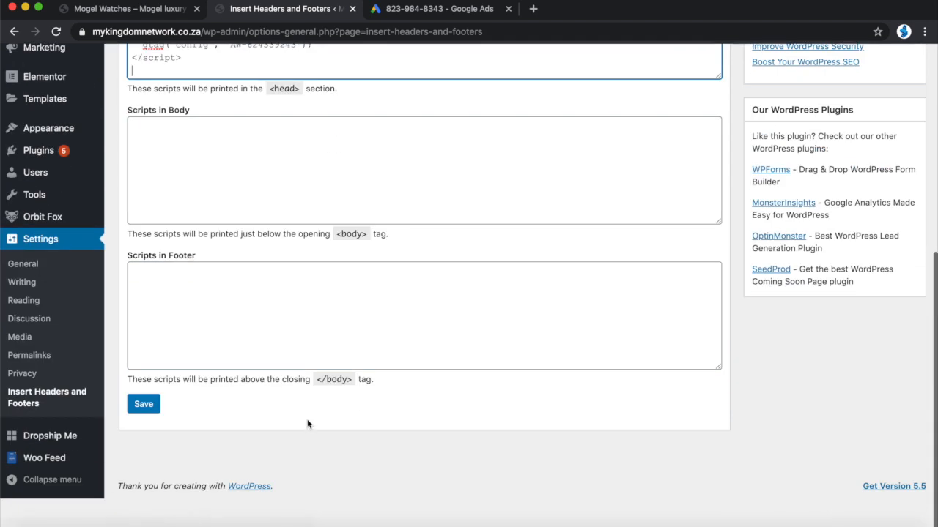
click(143, 438)
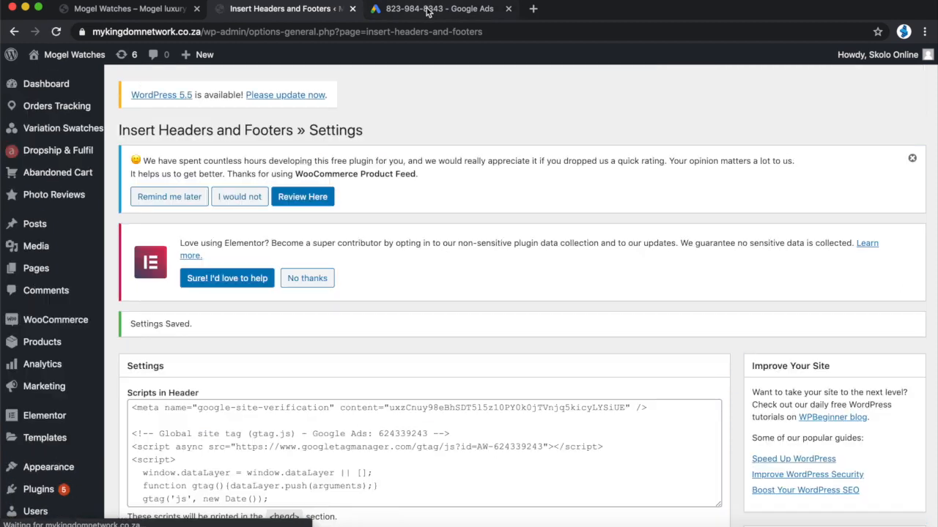
- Return to Google Ads and examine the event snippet, its page load and click options, and the global site tag instructions
click(429, 11)
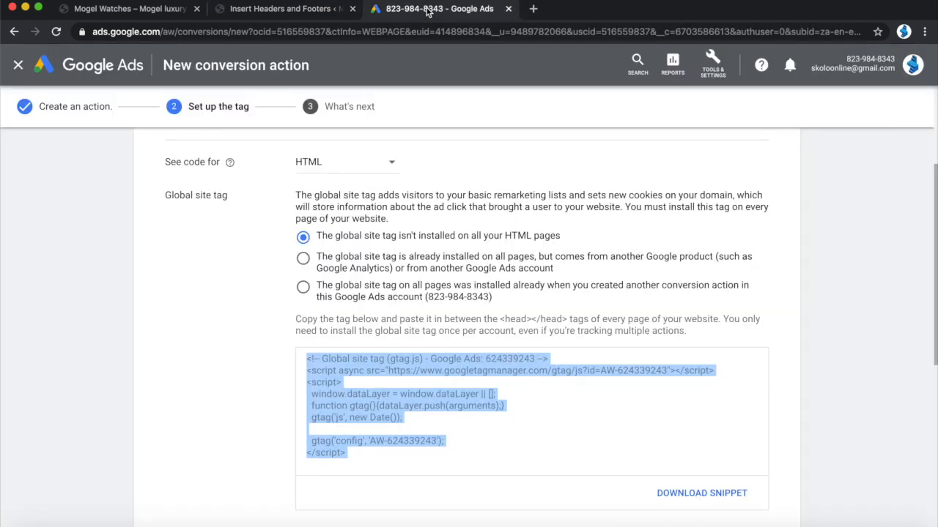
scroll(449, 357, down, 2)
scroll(449, 358, down, 5)
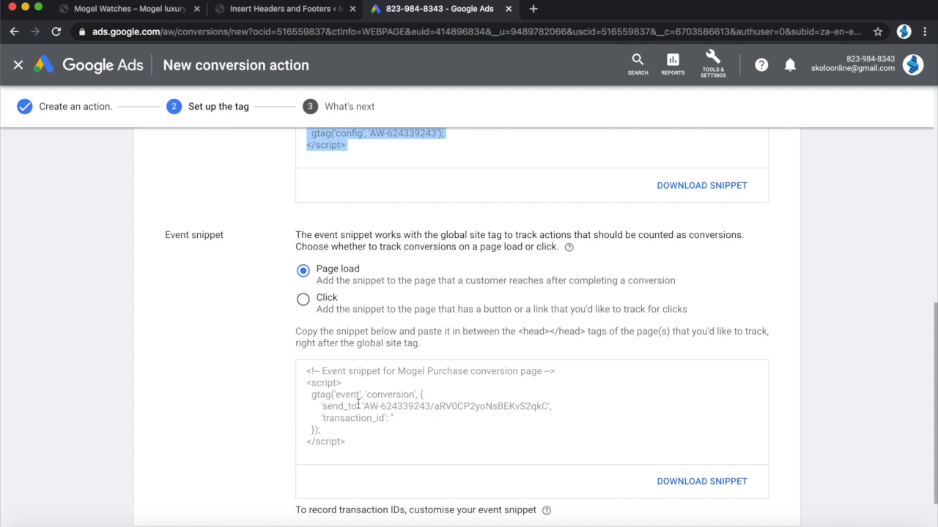
scroll(358, 405, up, 5)
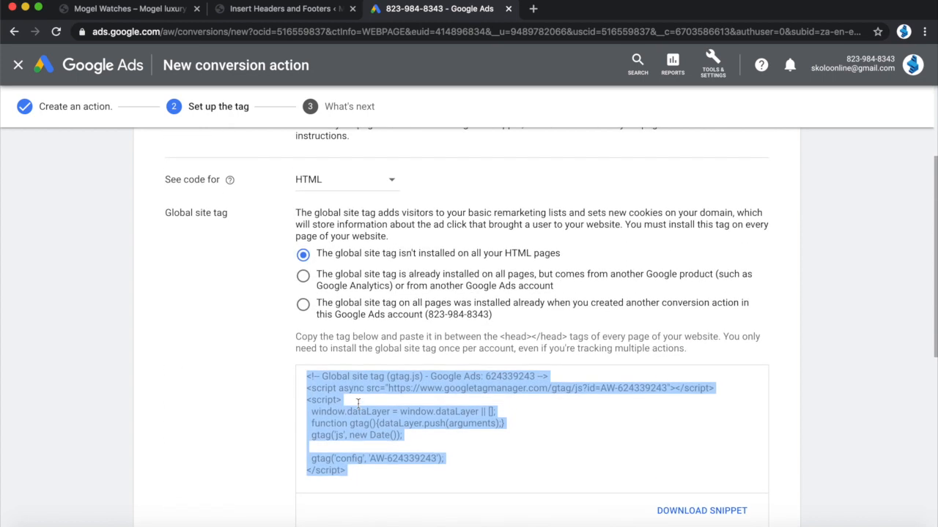
scroll(358, 403, down, 5)
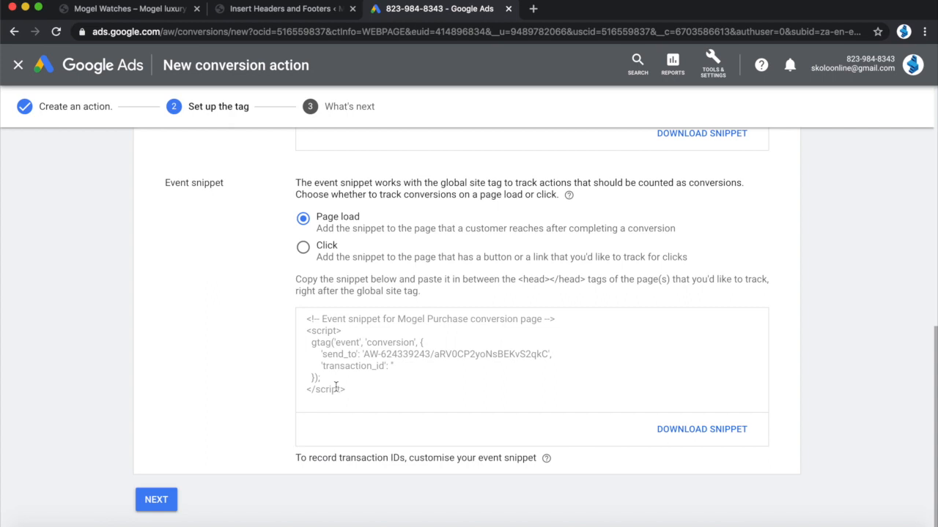
key(ctrl+Left)
key(ctrl+Right)
scroll(335, 387, up, 10)
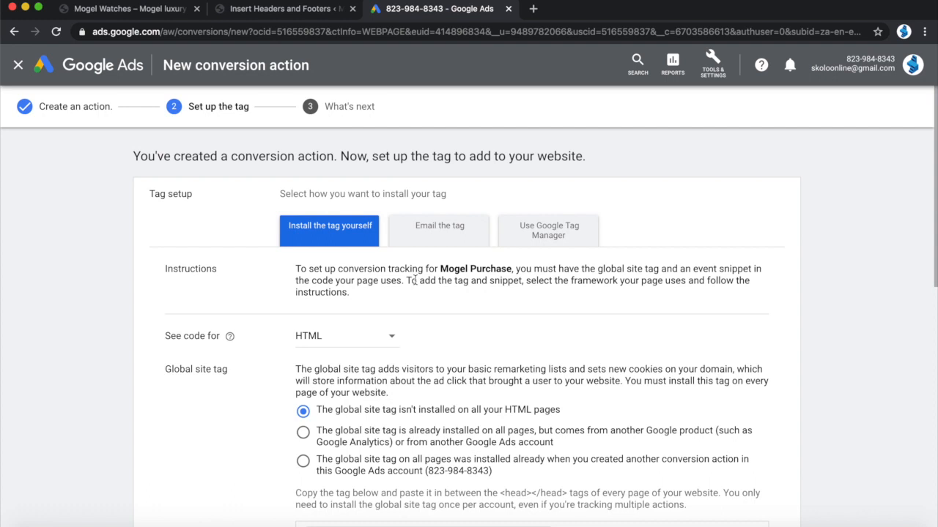
scroll(549, 262, down, 2)
scroll(526, 271, up, 2)
scroll(525, 270, down, 10)
scroll(525, 270, up, 10)
- Examine the alternative tag setup methods: emailing the tag to a webmaster and using Google Tag Manager
click(452, 231)
scroll(446, 381, down, 5)
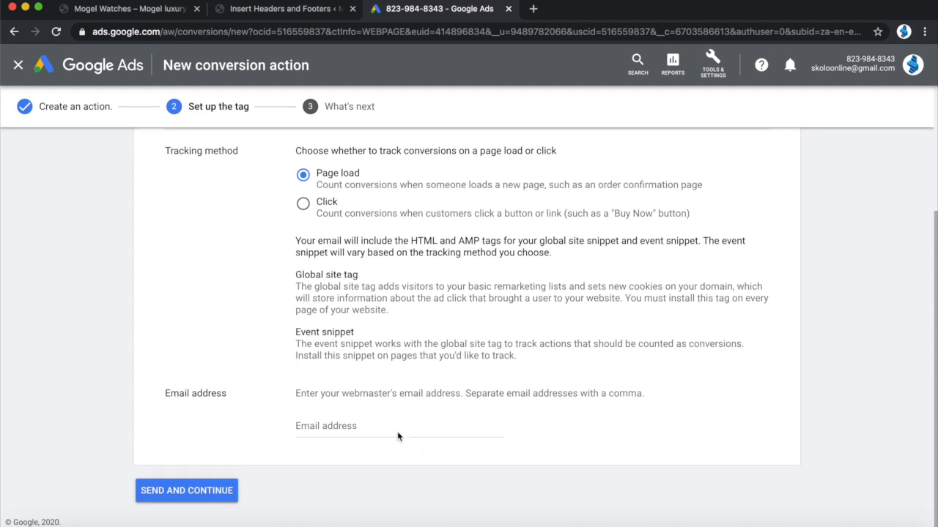
scroll(398, 436, up, 5)
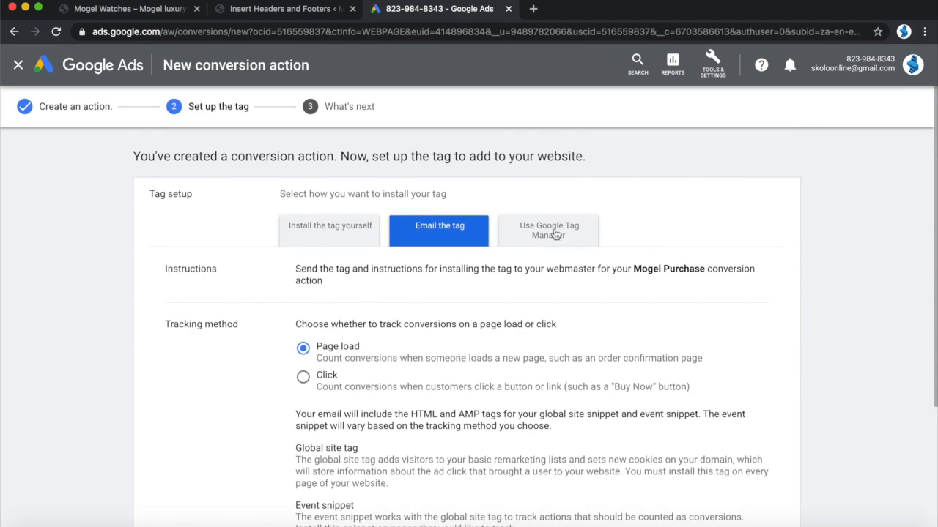
click(556, 233)
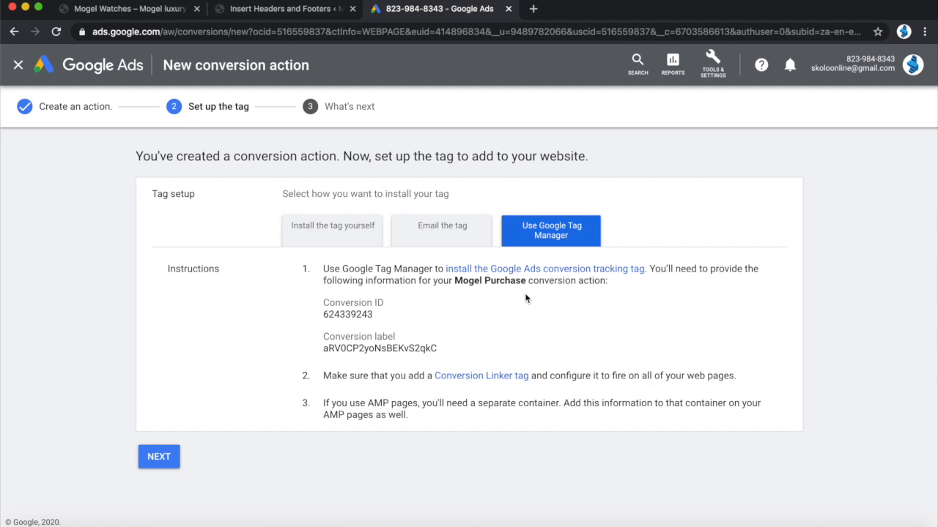